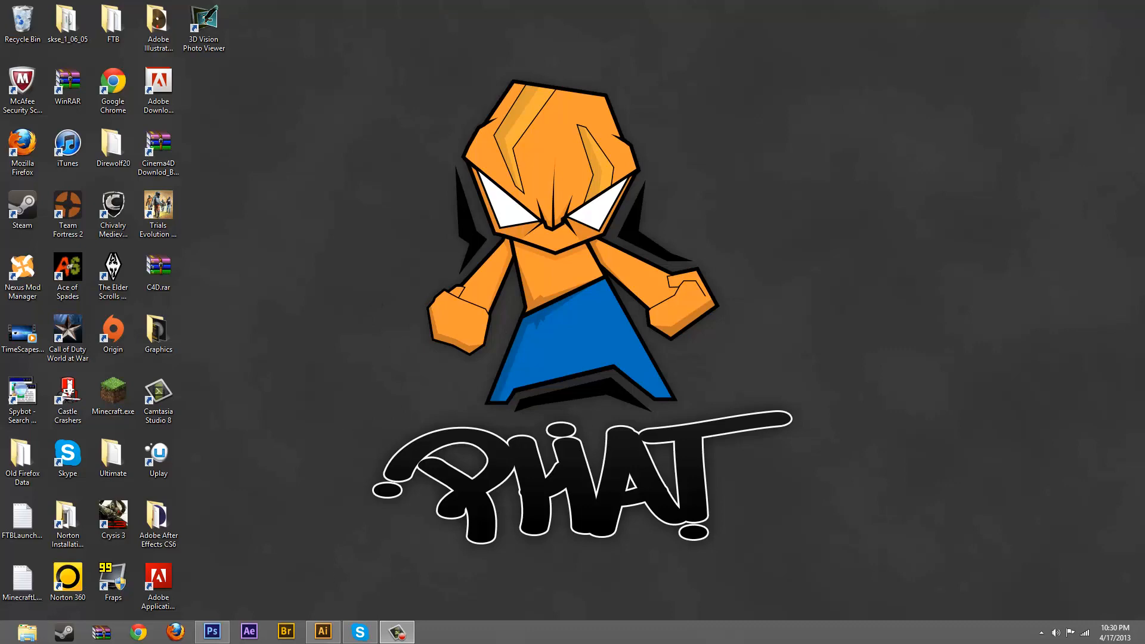
Step: Switch to Illustrator and create a new 1280 x 720 px document
click(324, 631)
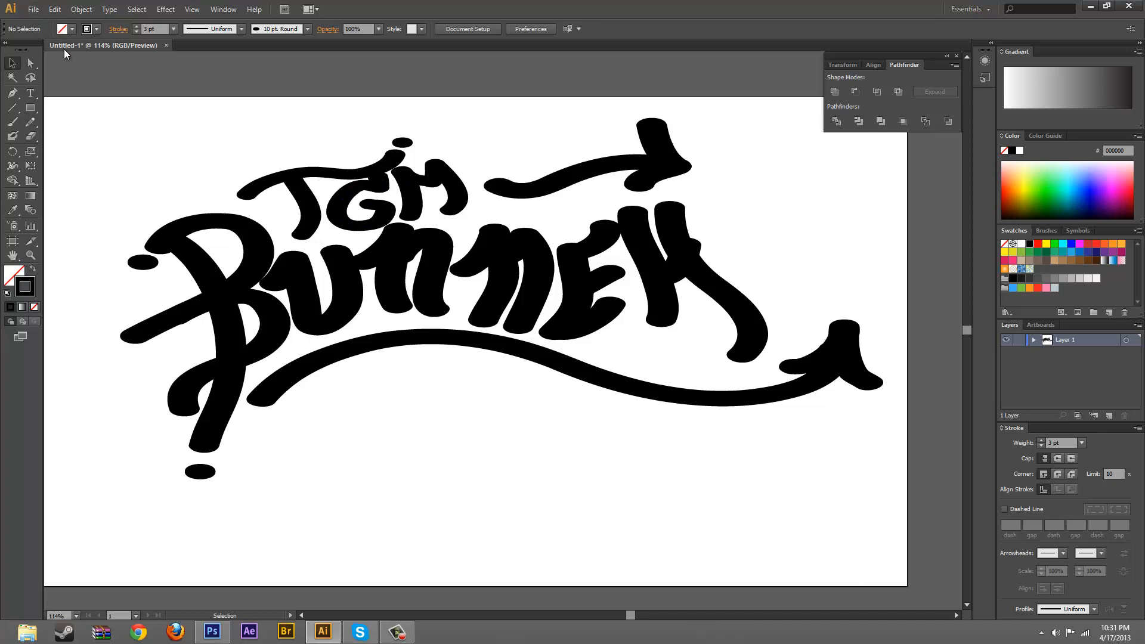
key(ctrl+n)
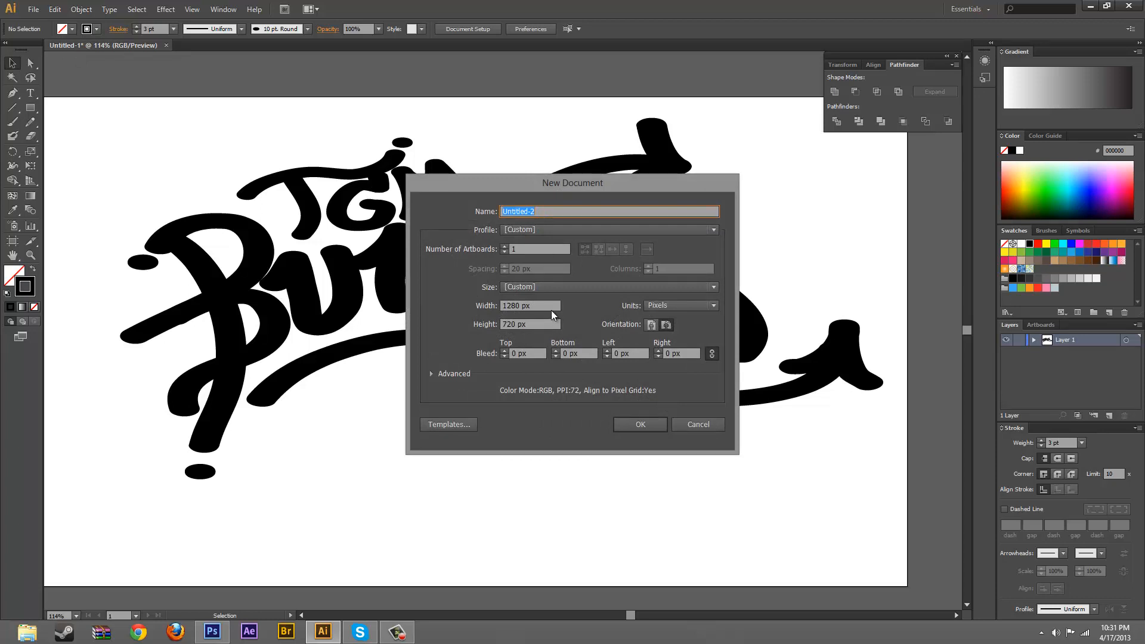
click(636, 419)
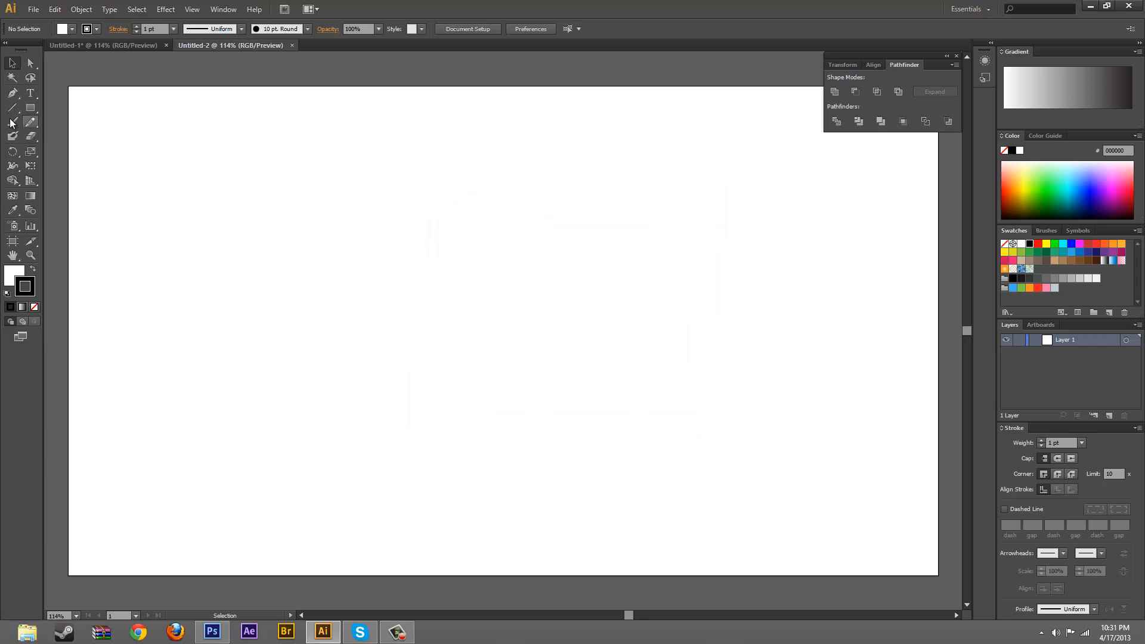
Step: Activate the Paintbrush tool and open the list of brush definitions
click(12, 122)
click(12, 123)
click(281, 30)
click(280, 30)
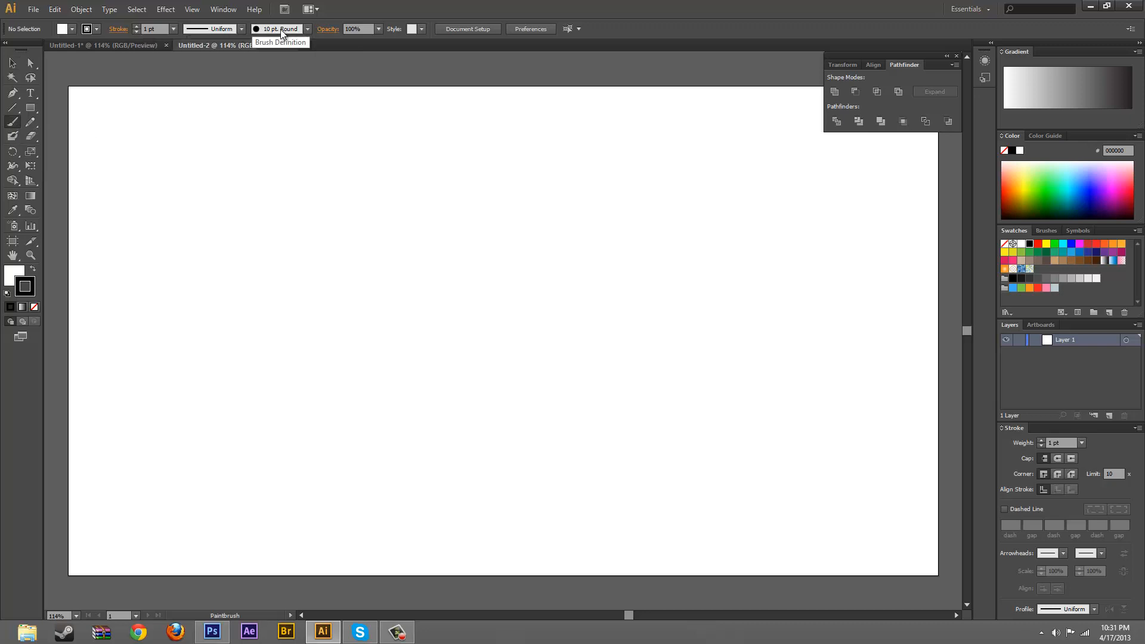
click(280, 30)
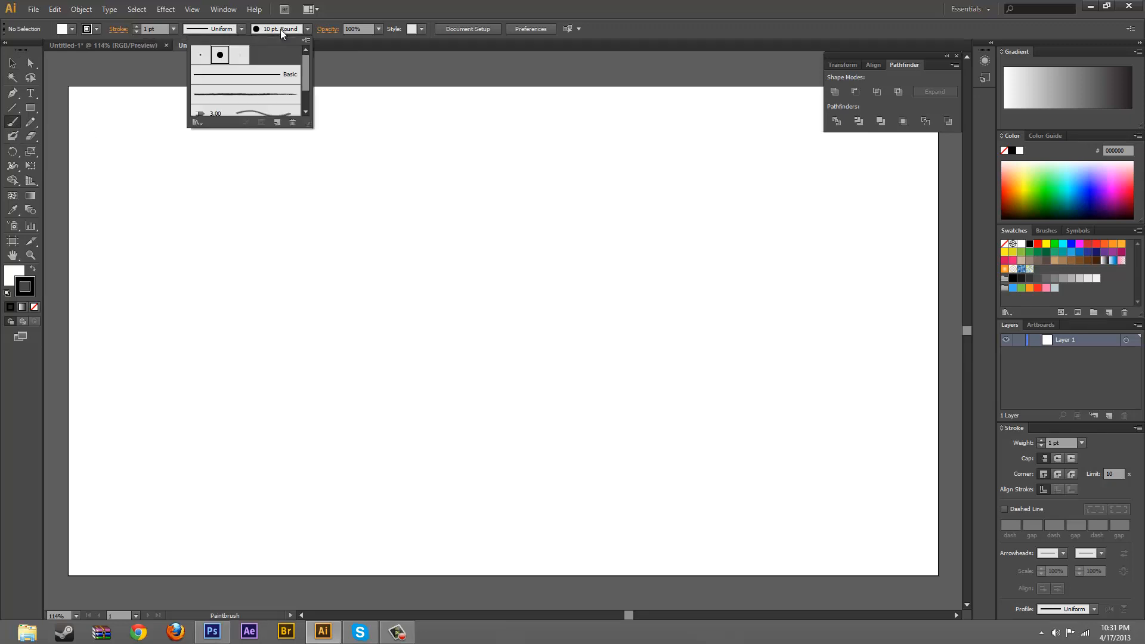
double_click(221, 55)
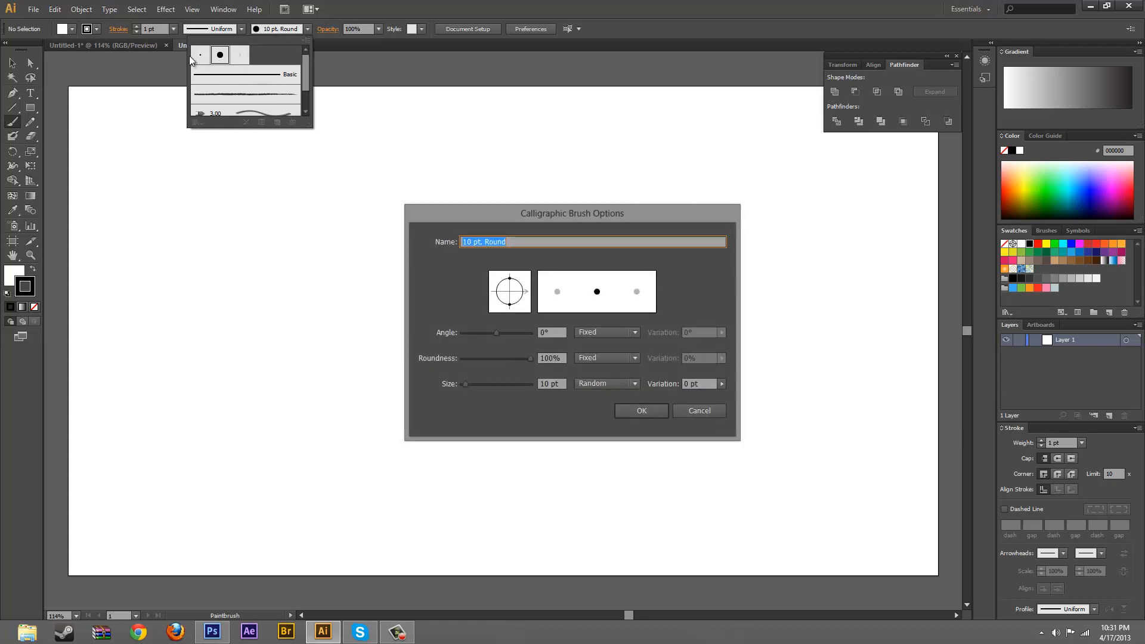
click(708, 411)
click(199, 60)
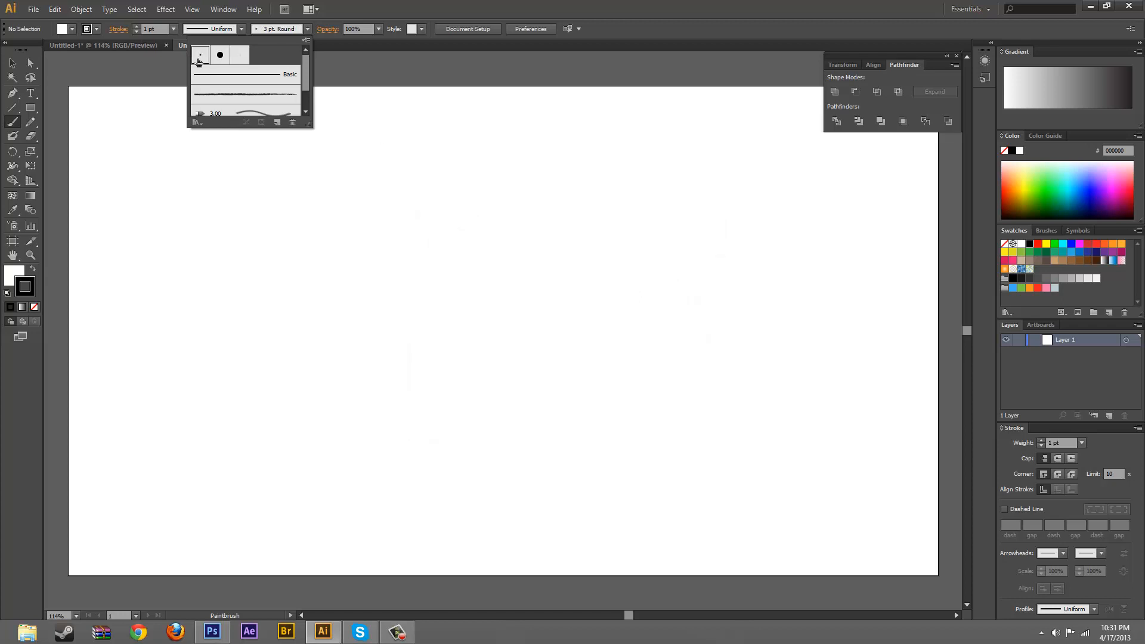
Step: Choose the 10 pt. Round calligraphic brush and set its roundness to 50%
click(224, 58)
double_click(222, 55)
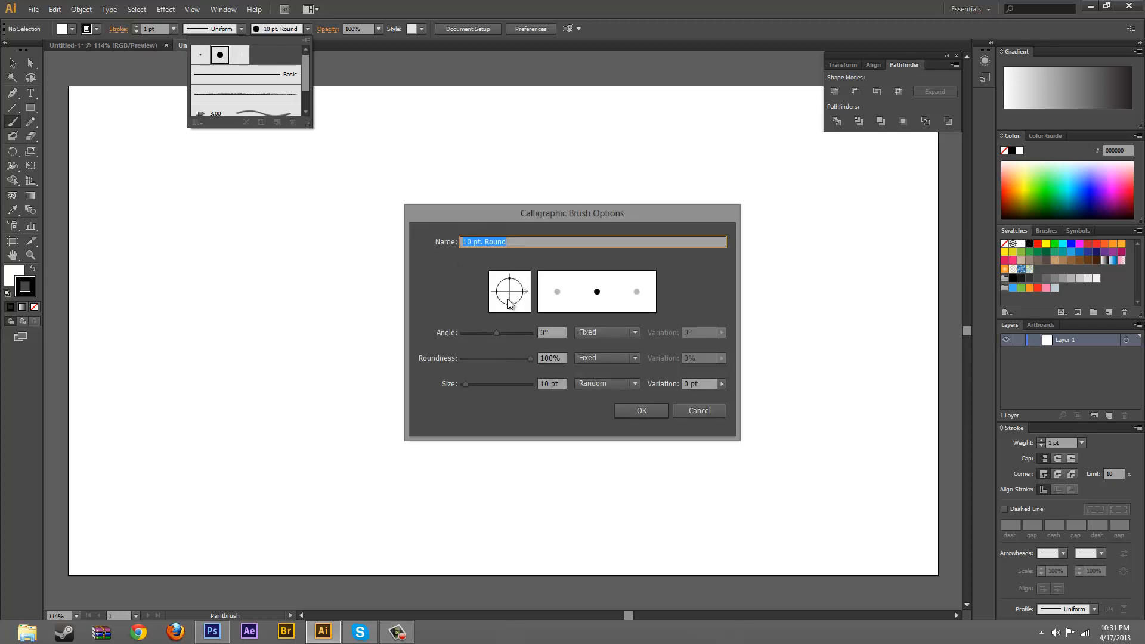
drag(529, 223, 501, 200)
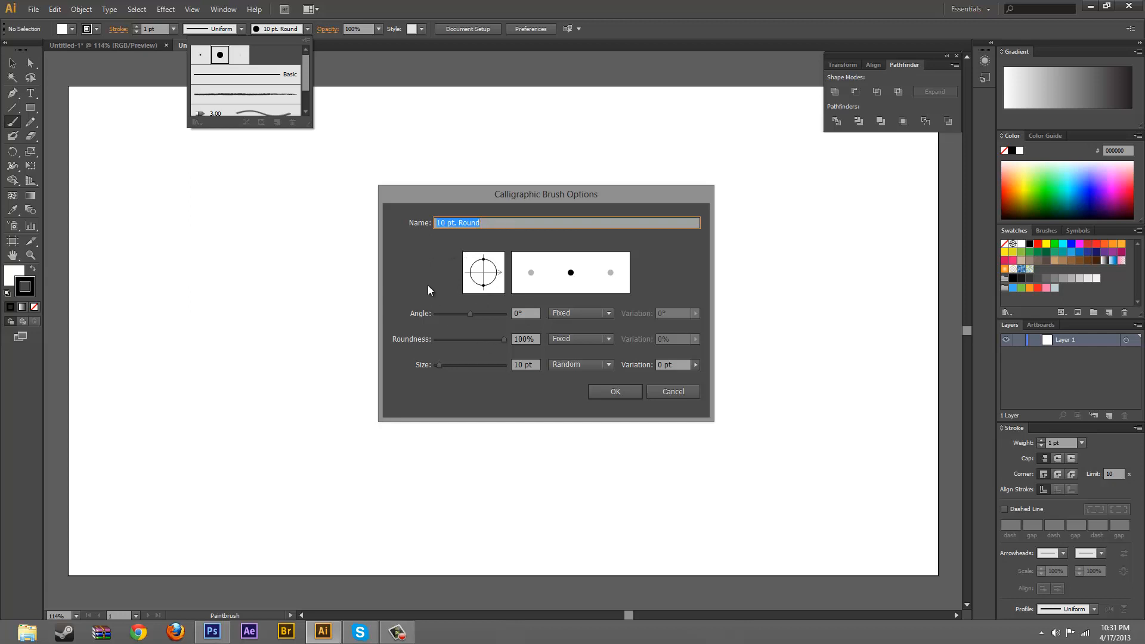
double_click(527, 339)
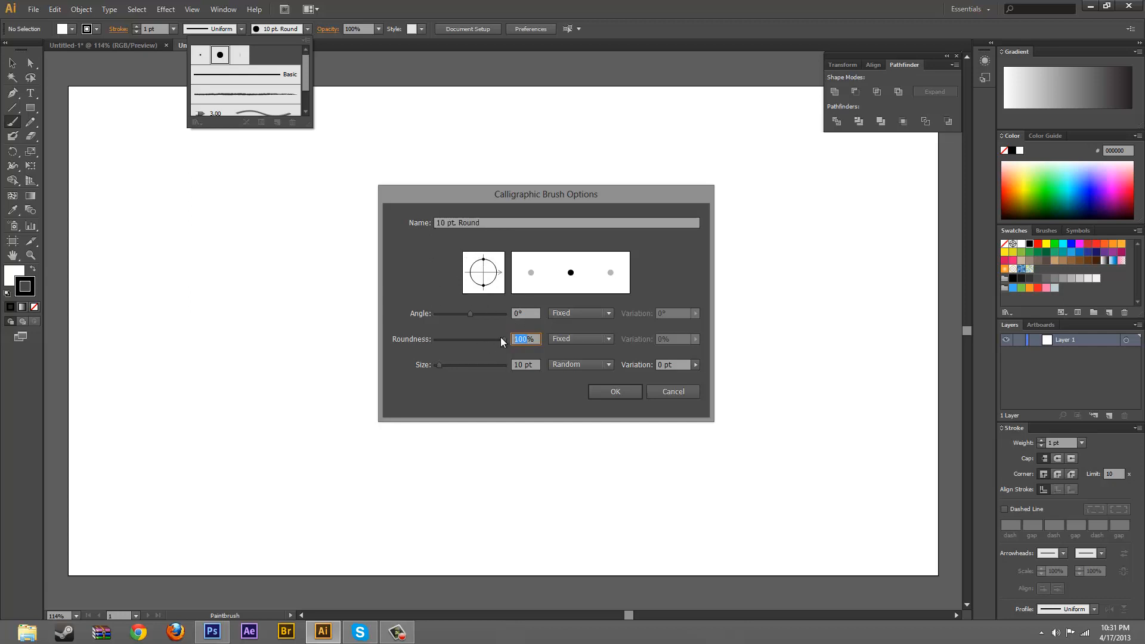
text(50)
key(Return)
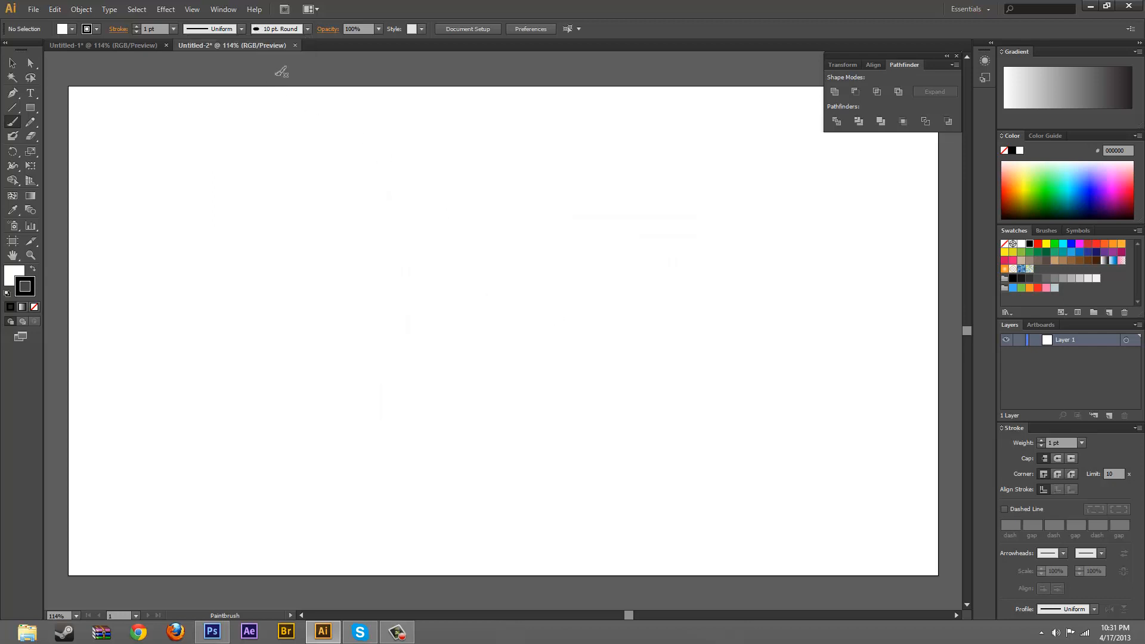
Step: Set the size of the 10 pt. Round calligraphic brush to 15 pt
click(307, 29)
double_click(220, 54)
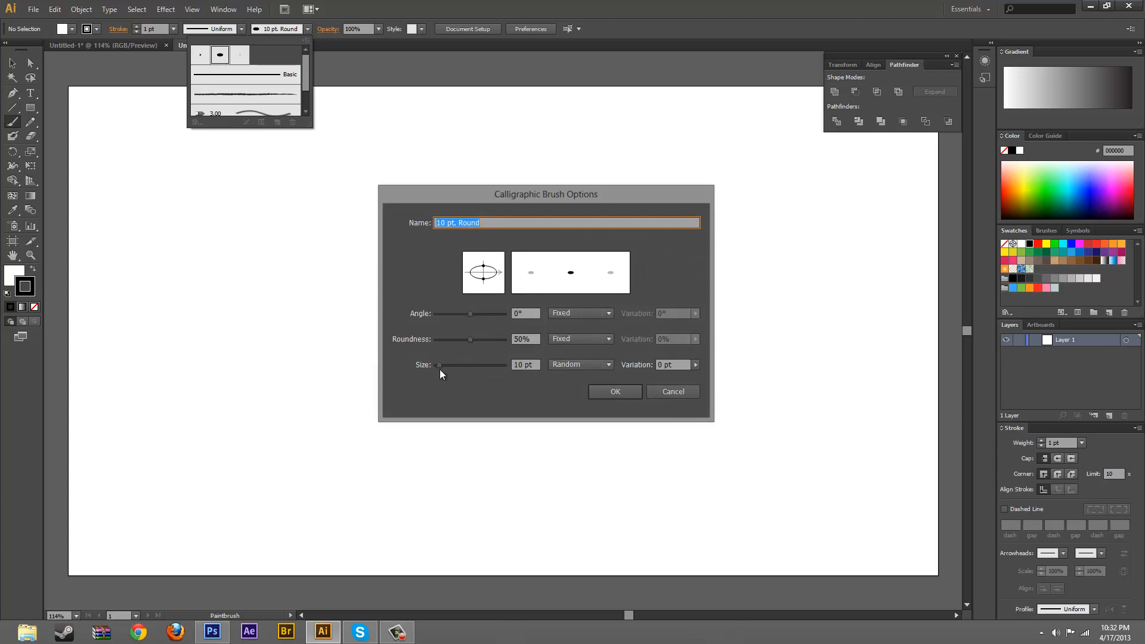
drag(525, 365, 473, 368)
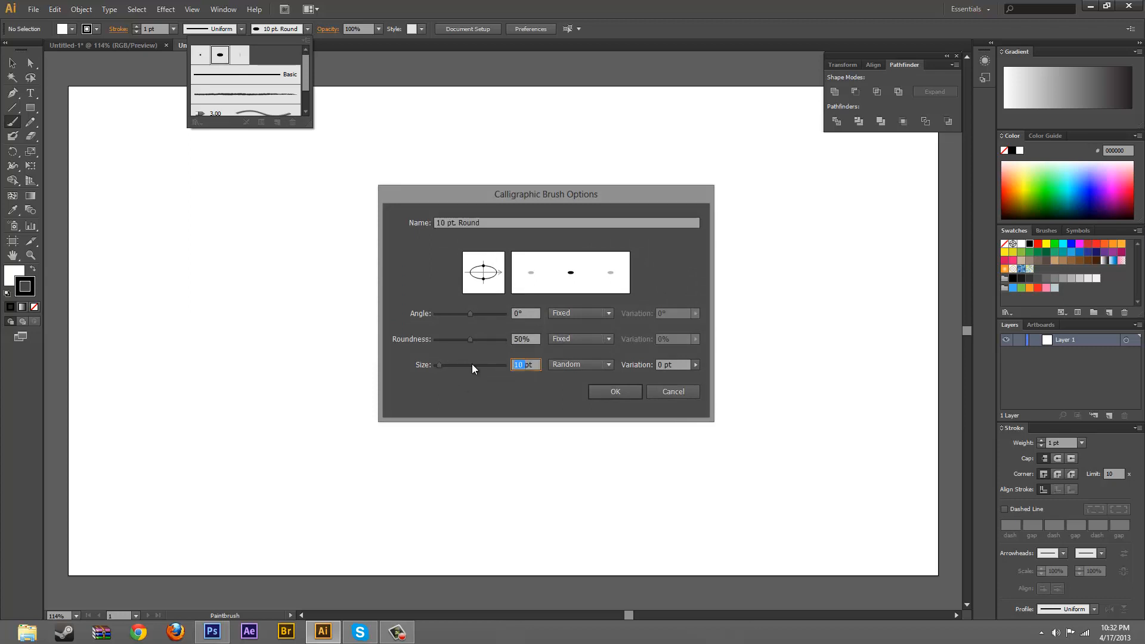
text(15)
key(Return)
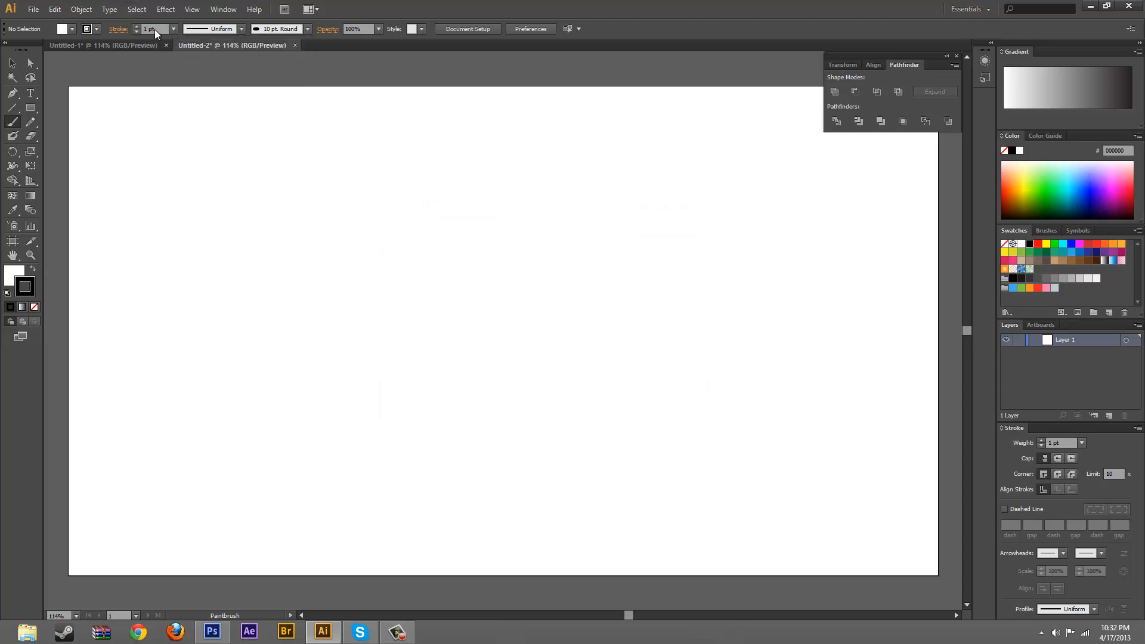
Step: Set the brush stroke weight to 3 pt, trying it out with test strokes and undoing them
click(137, 26)
click(136, 27)
click(136, 31)
mouse_move(216, 182)
mouse_down()
mouse_move(253, 205)
mouse_move(274, 261)
mouse_up()
key(ctrl+z)
click(136, 27)
mouse_move(202, 196)
mouse_down()
mouse_move(305, 163)
mouse_move(252, 276)
mouse_move(341, 292)
mouse_up()
key(ctrl+z)
click(150, 45)
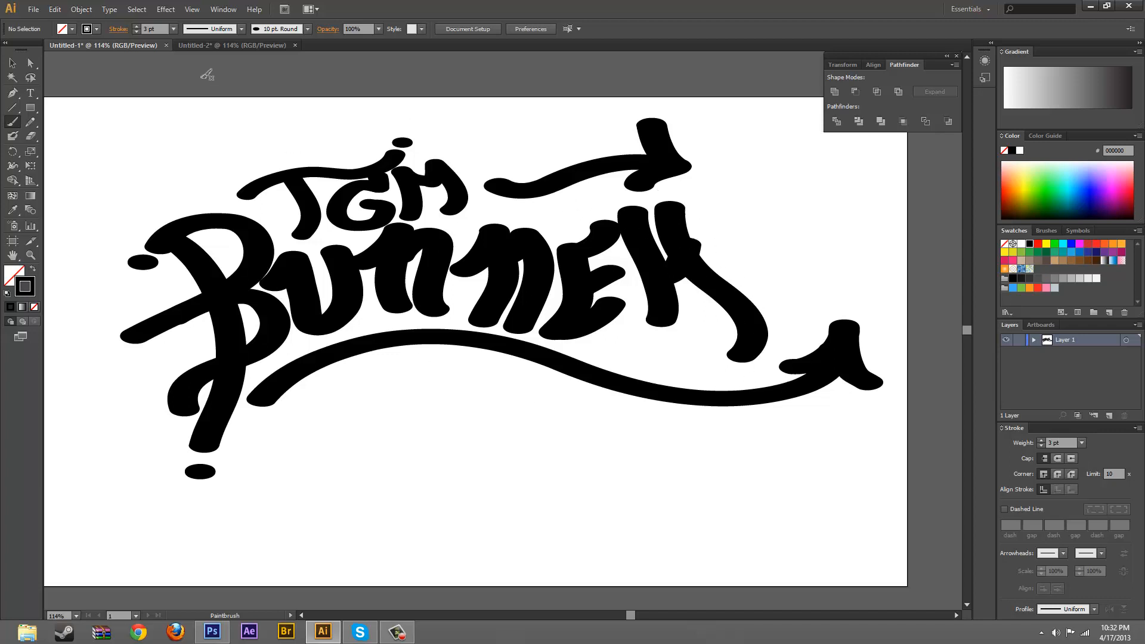
click(238, 45)
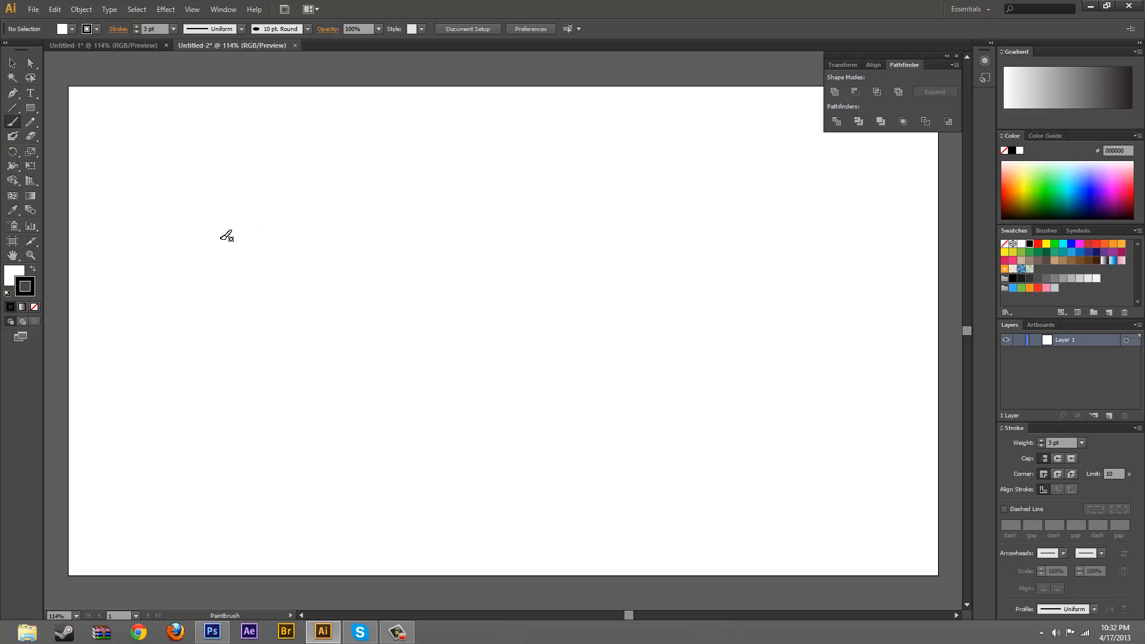
mouse_move(206, 241)
mouse_down()
mouse_move(343, 220)
mouse_move(344, 251)
mouse_move(292, 303)
mouse_move(295, 358)
mouse_up()
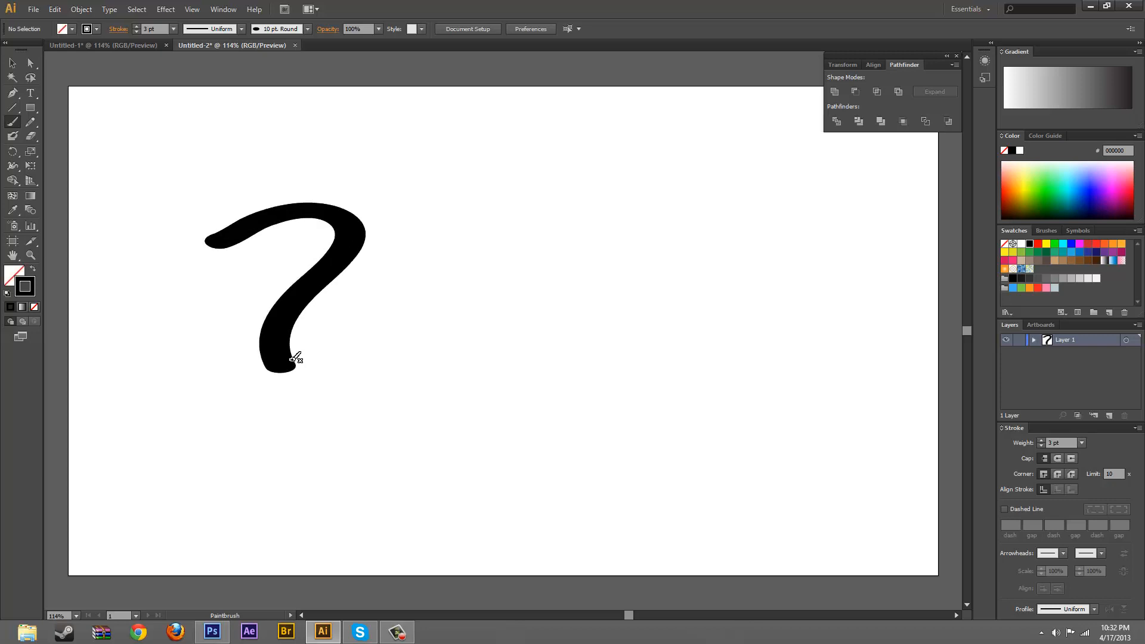
key(ctrl+z)
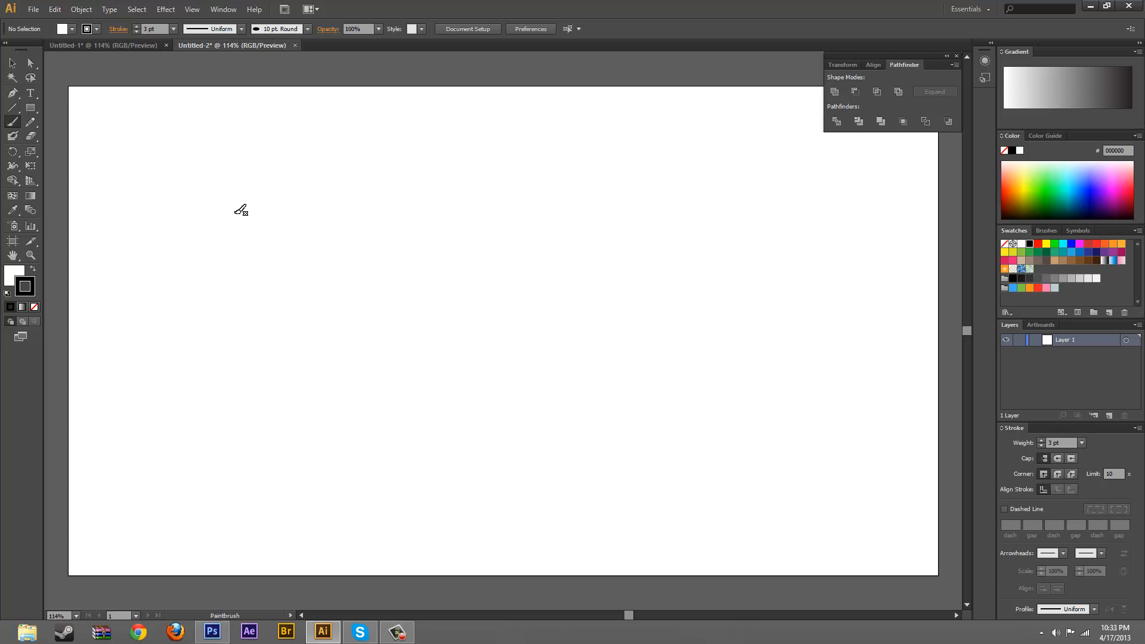
mouse_move(236, 215)
mouse_down()
mouse_move(364, 215)
mouse_move(402, 292)
mouse_move(292, 354)
mouse_up()
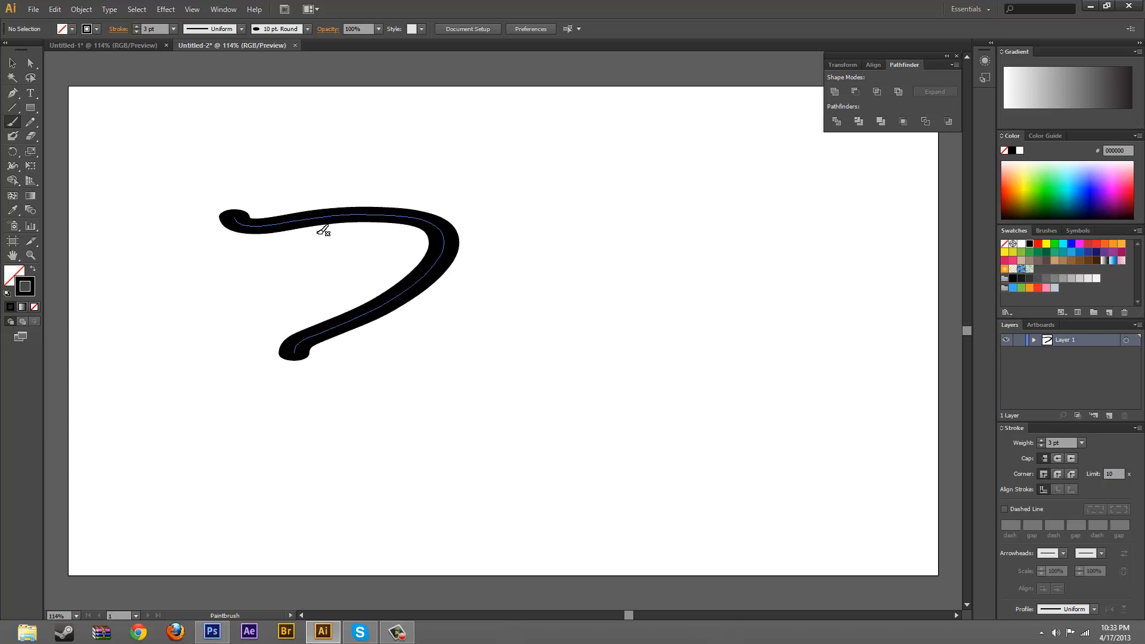
key(ctrl+z)
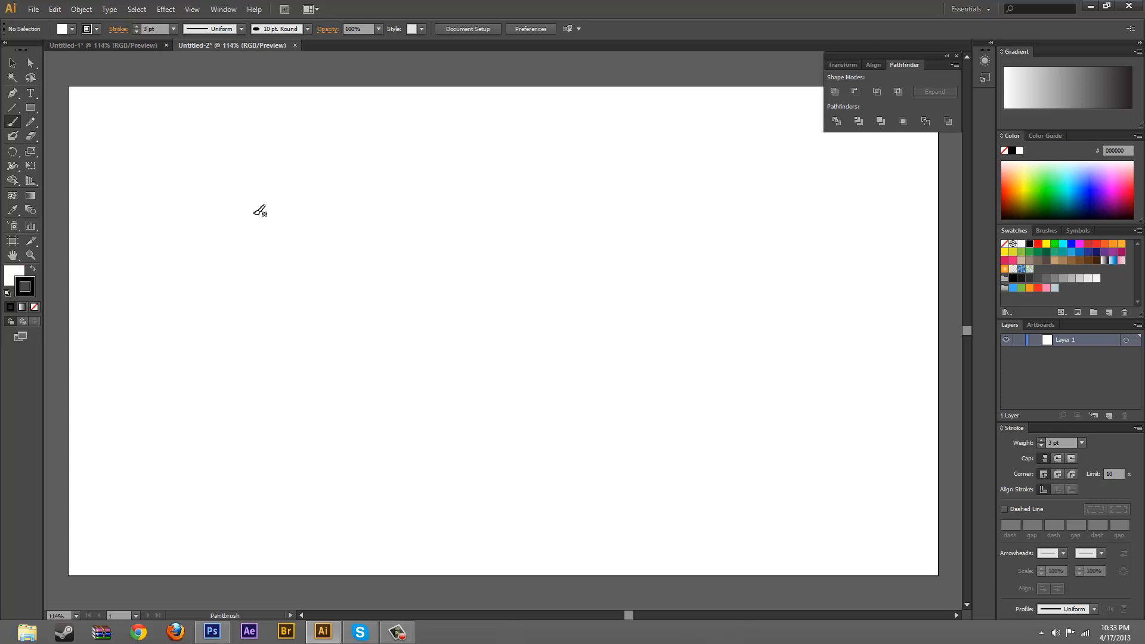
Step: Paint a graffiti-style letter P in the artboard's upper left area, with a curved bowl stroke and a short stem ending just below it
mouse_move(242, 213)
mouse_down()
mouse_move(269, 204)
mouse_move(362, 251)
mouse_move(292, 345)
mouse_up()
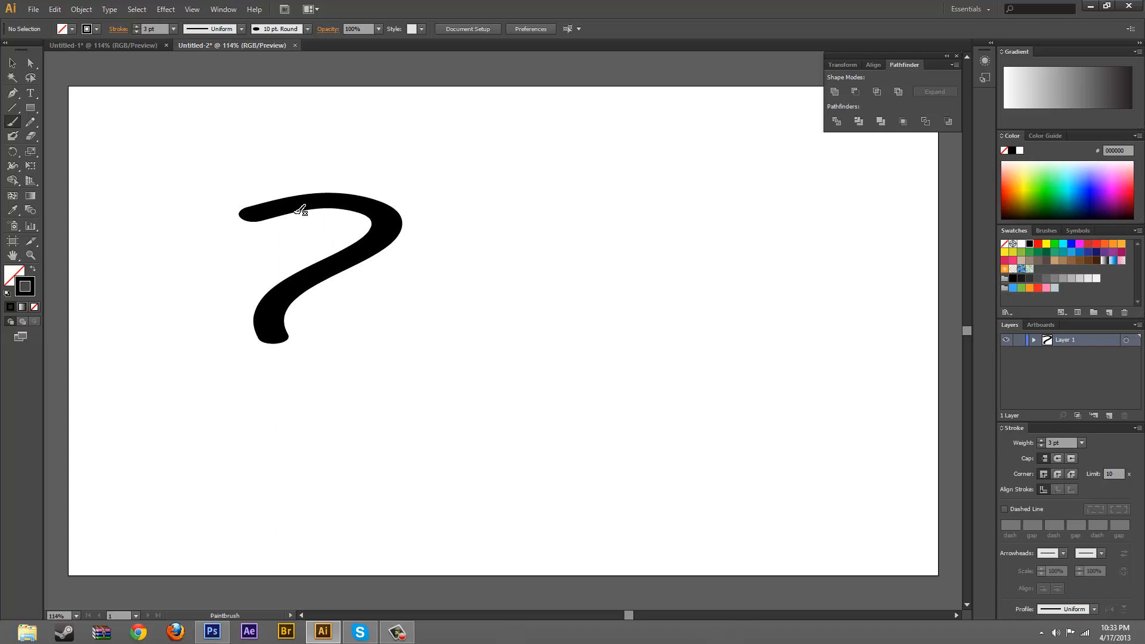
mouse_move(294, 203)
mouse_down()
mouse_move(330, 281)
mouse_move(310, 331)
mouse_up()
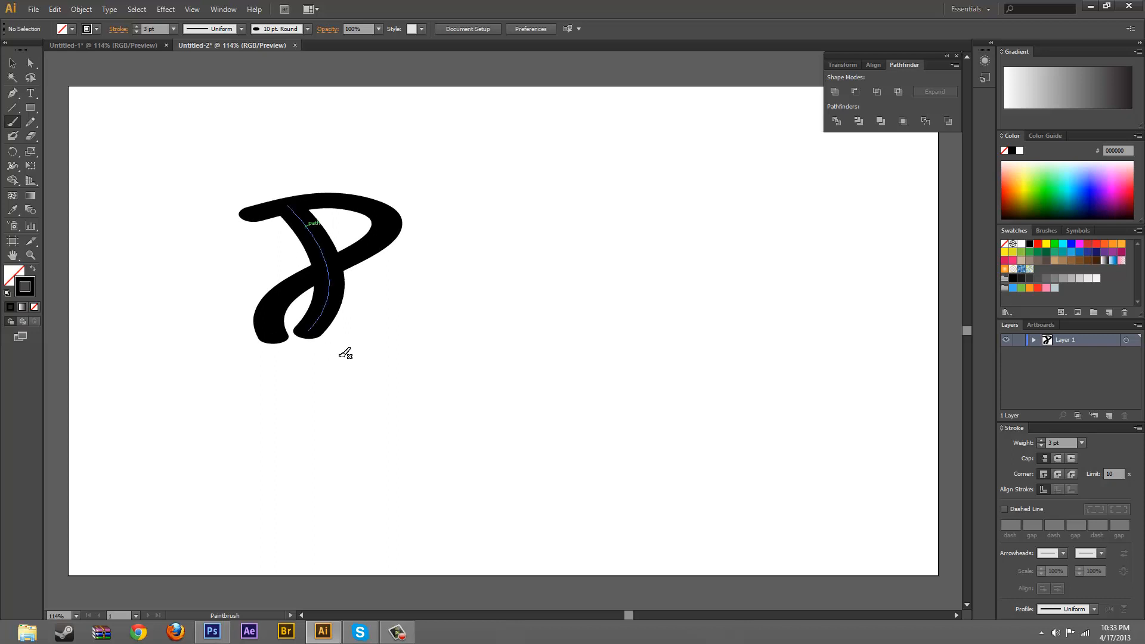
key(ctrl+z)
mouse_move(293, 203)
mouse_down()
mouse_move(334, 266)
mouse_move(328, 291)
mouse_up()
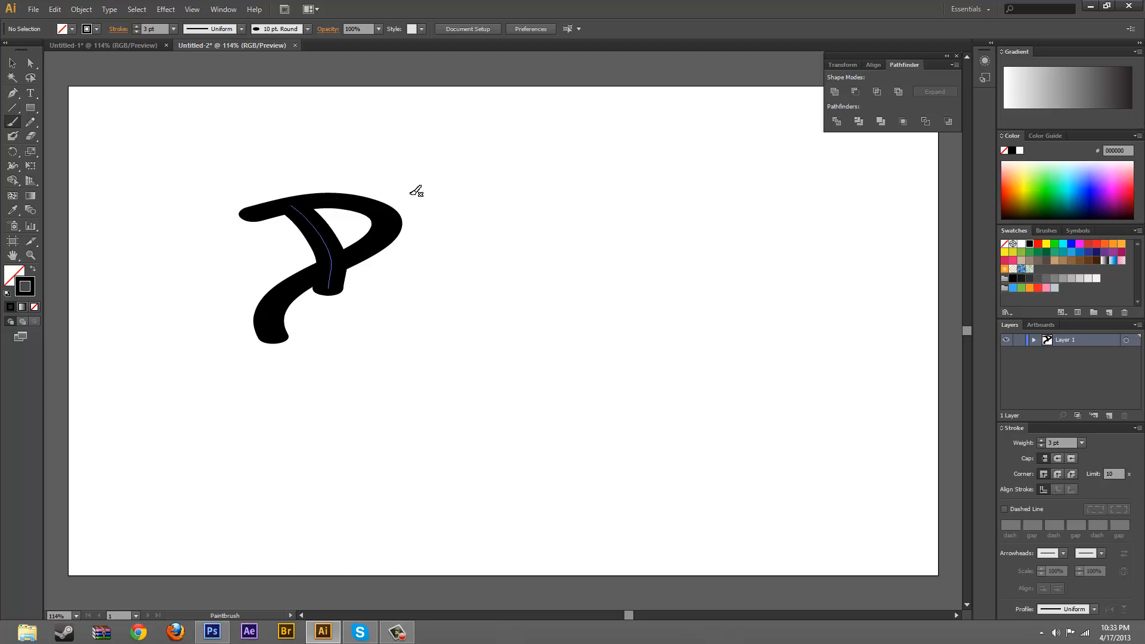
Step: Move both strokes of the letter P slightly down and to the left, and return to the Paintbrush tool
click(12, 63)
drag(225, 156, 434, 334)
drag(383, 225, 374, 282)
click(559, 260)
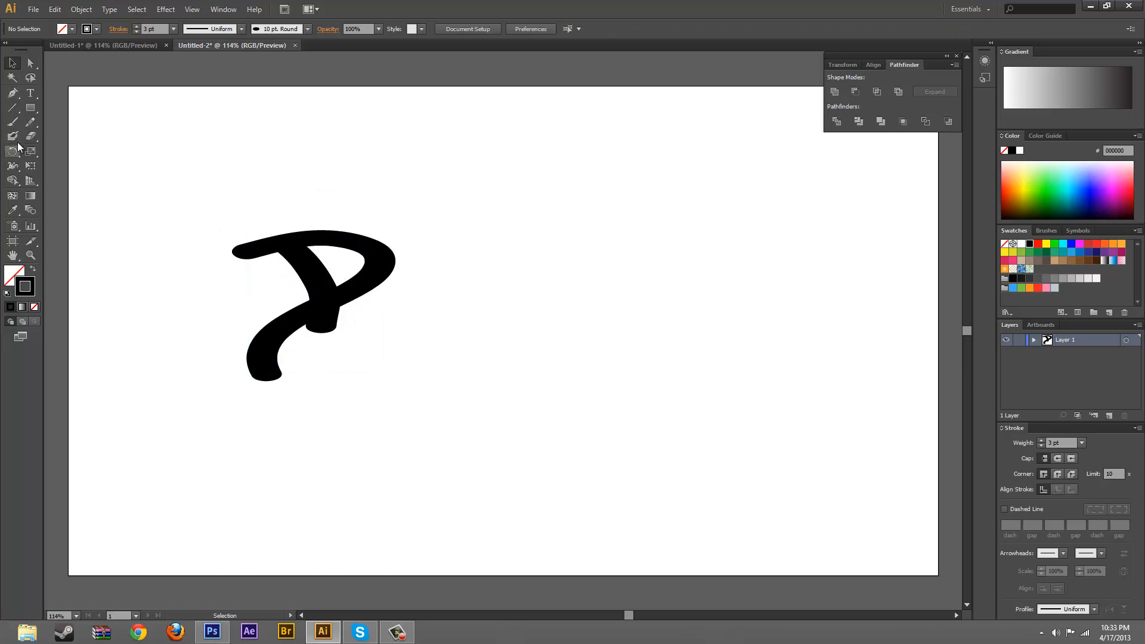
click(12, 121)
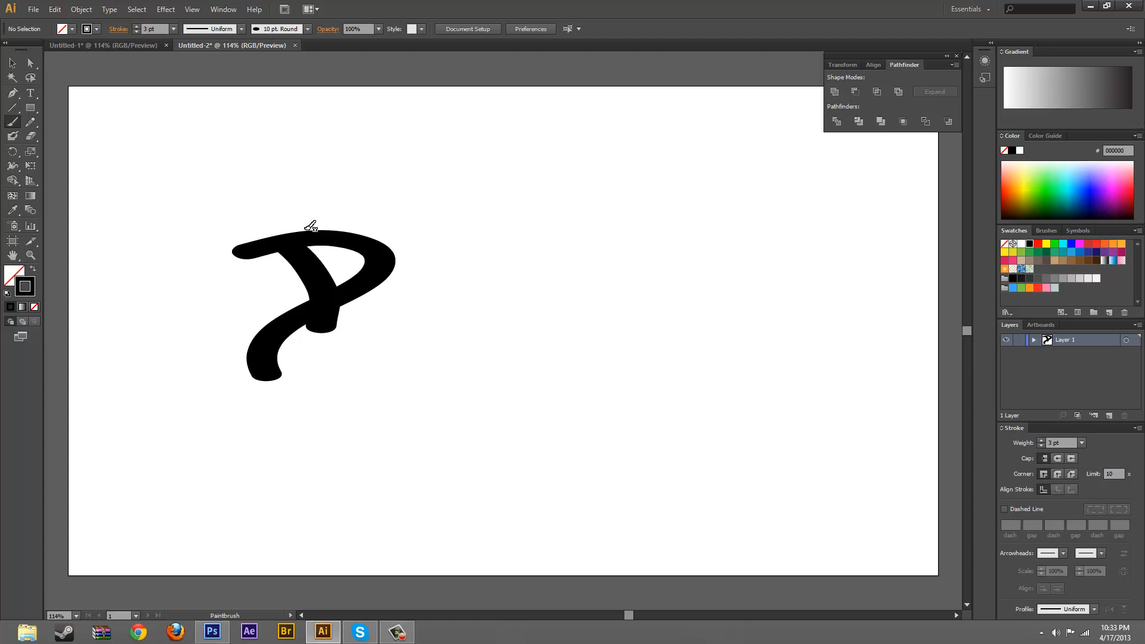
mouse_move(389, 230)
mouse_down()
mouse_move(417, 248)
mouse_move(404, 302)
mouse_up()
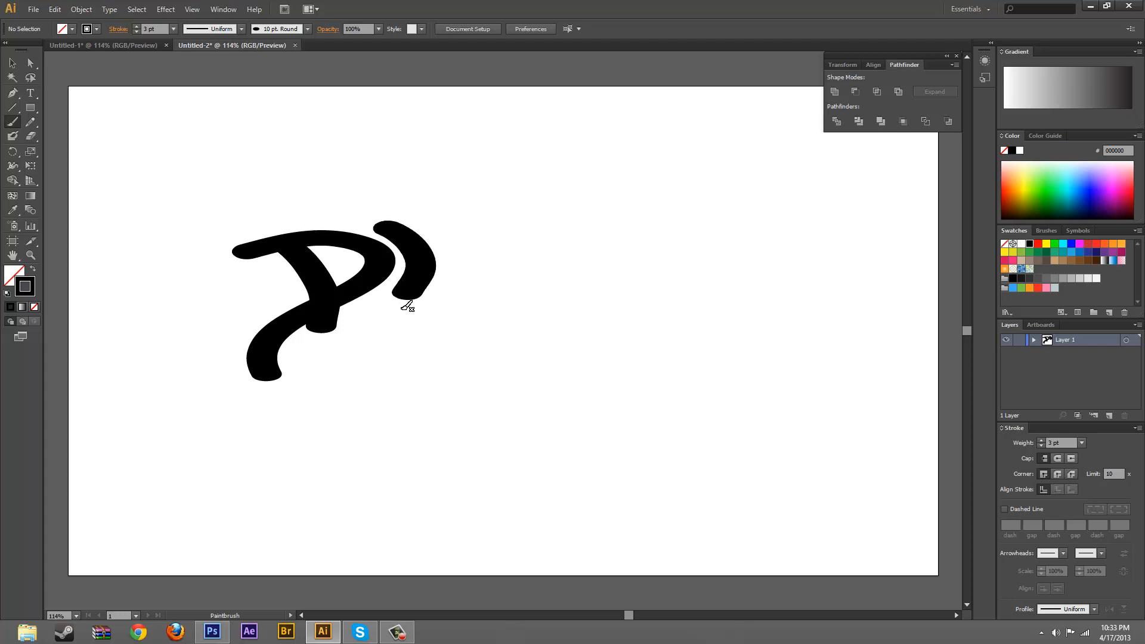
drag(395, 227, 454, 221)
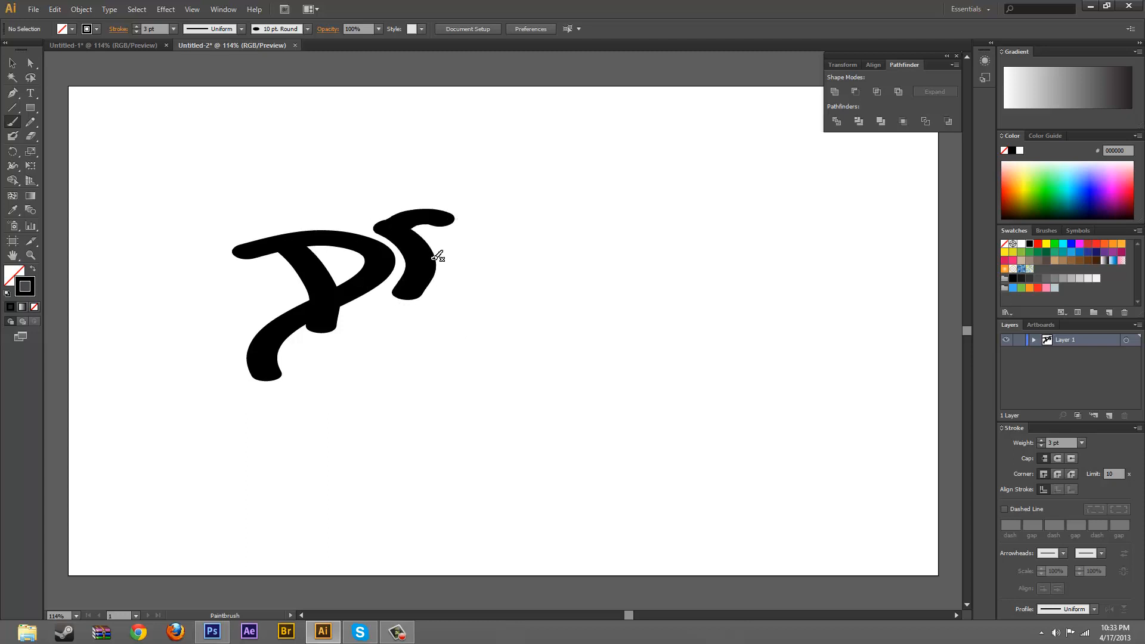
drag(428, 267, 472, 260)
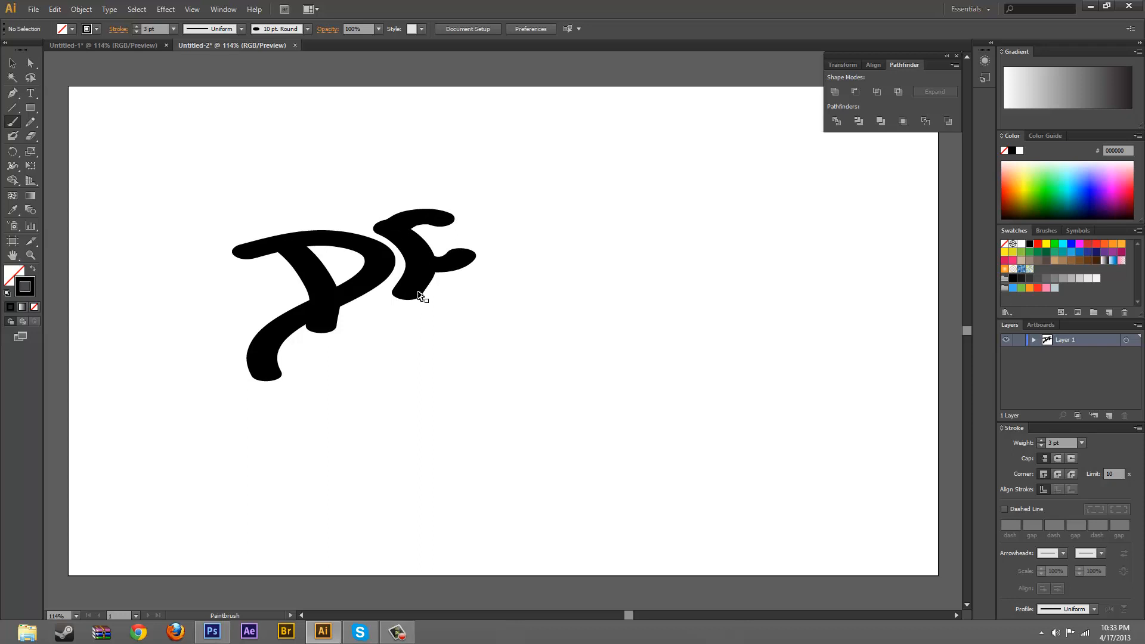
key(ctrl+z)
key(ctrl+z)
drag(389, 225, 440, 221)
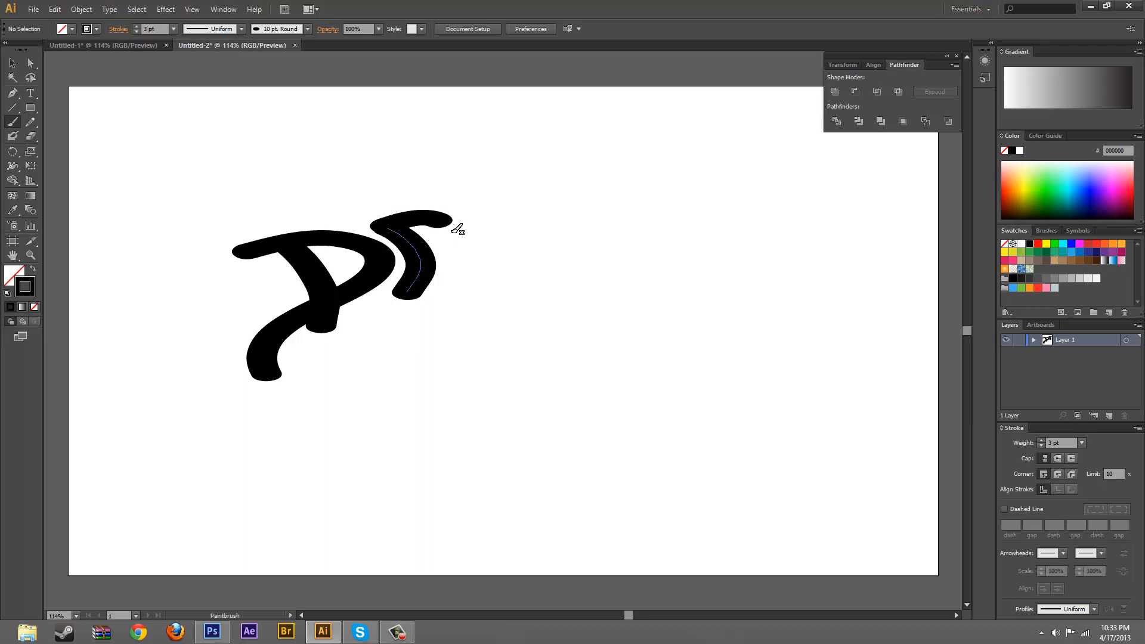
mouse_move(409, 292)
mouse_down()
mouse_move(472, 296)
mouse_move(488, 285)
mouse_up()
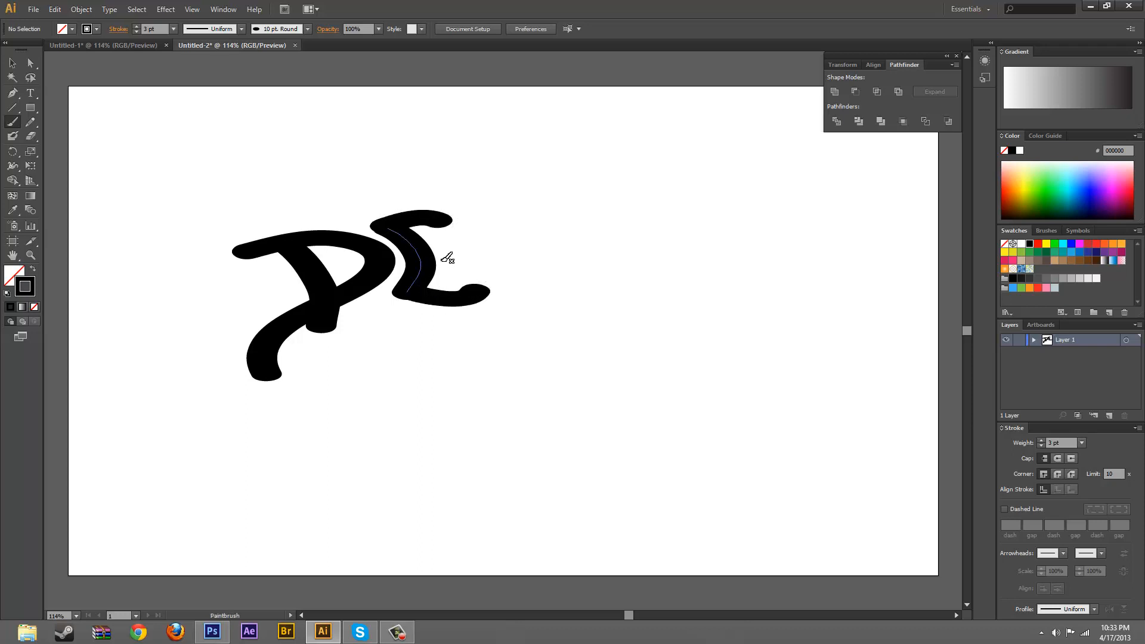
drag(424, 257, 495, 250)
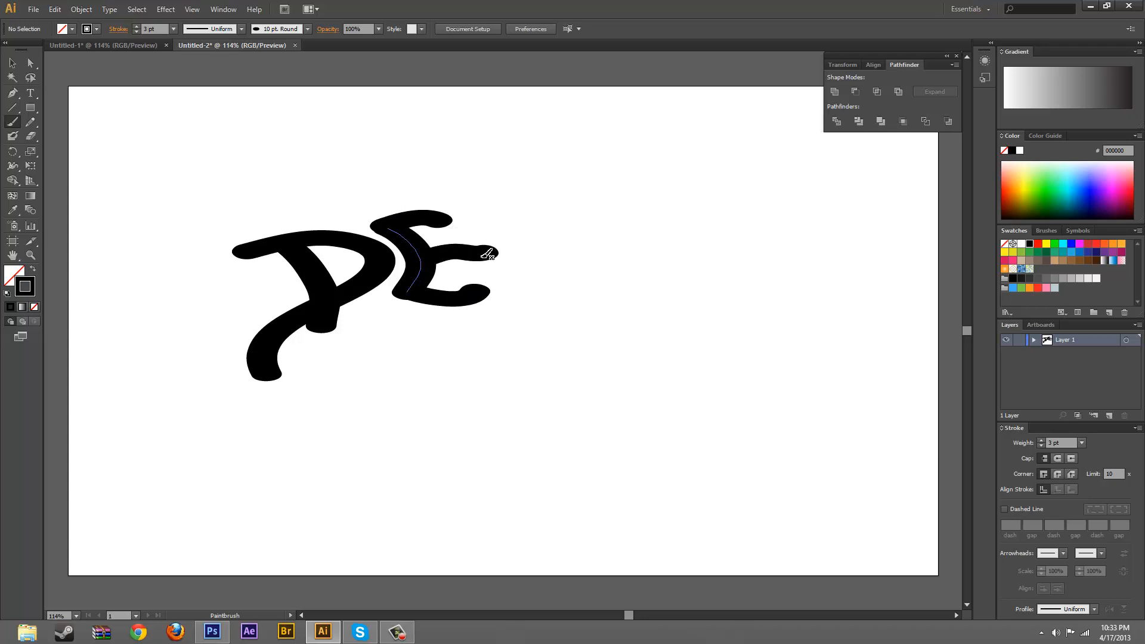
key(ctrl+z)
key(ctrl+z)
key(ctrl+z)
key(ctrl+z)
key(ctrl+z)
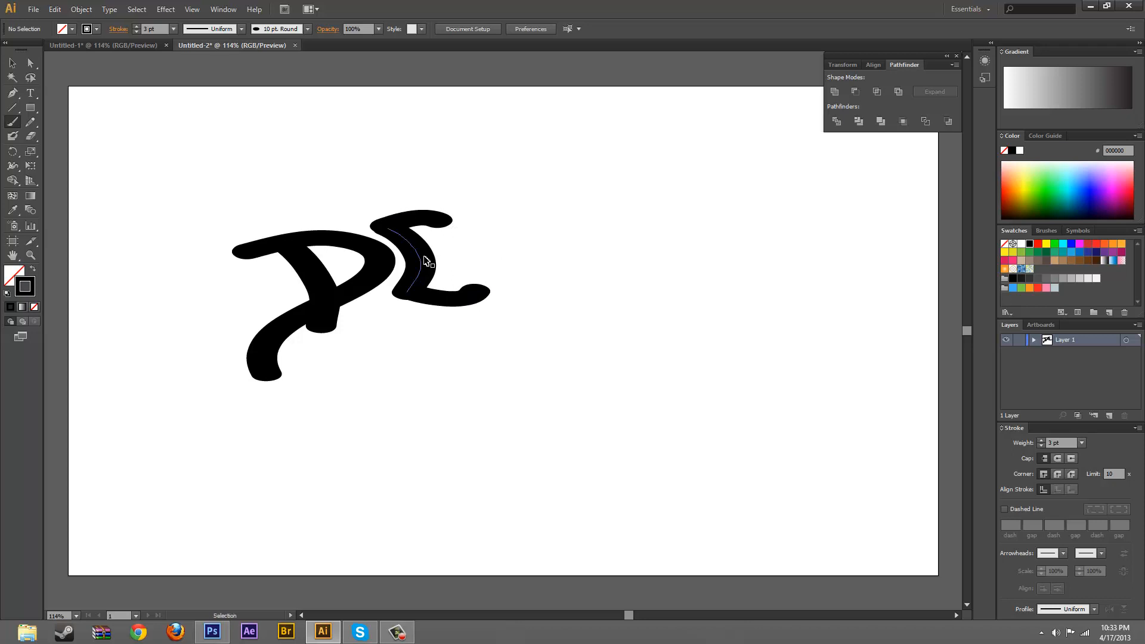
key(ctrl+z)
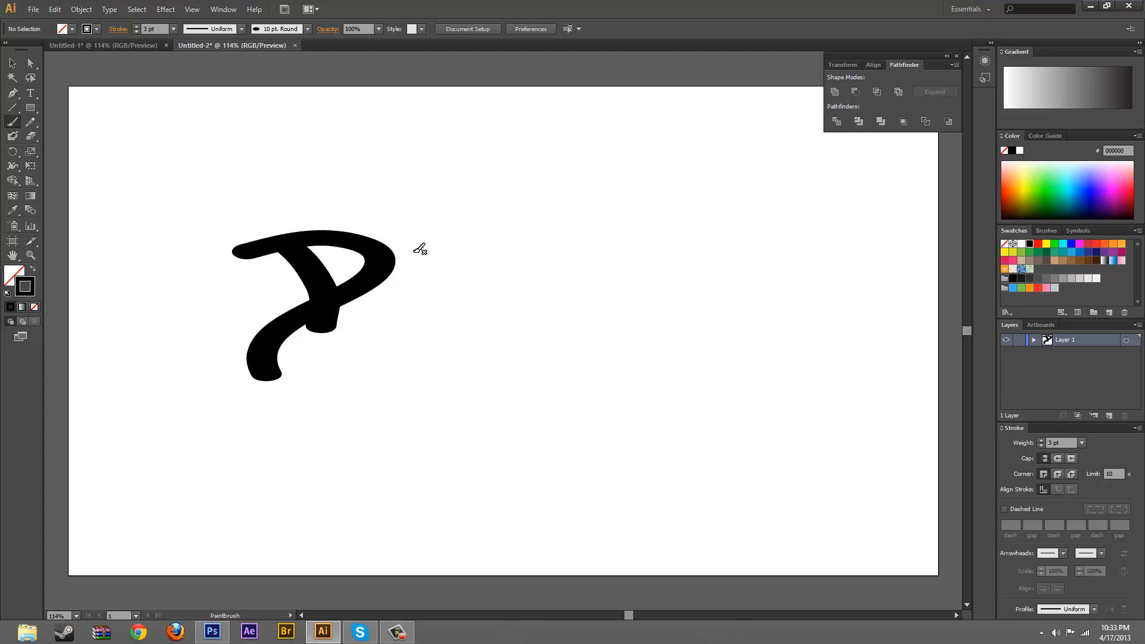
Step: Paint a looped lowercase e touching the right side of the P, with a tail extending to the right
mouse_move(415, 255)
mouse_down()
mouse_move(446, 243)
mouse_move(429, 230)
mouse_move(408, 247)
mouse_move(426, 283)
mouse_move(515, 255)
mouse_up()
key(ctrl+z)
mouse_move(404, 242)
mouse_down()
mouse_move(446, 239)
mouse_move(452, 219)
mouse_move(417, 222)
mouse_move(416, 264)
mouse_move(517, 258)
mouse_up()
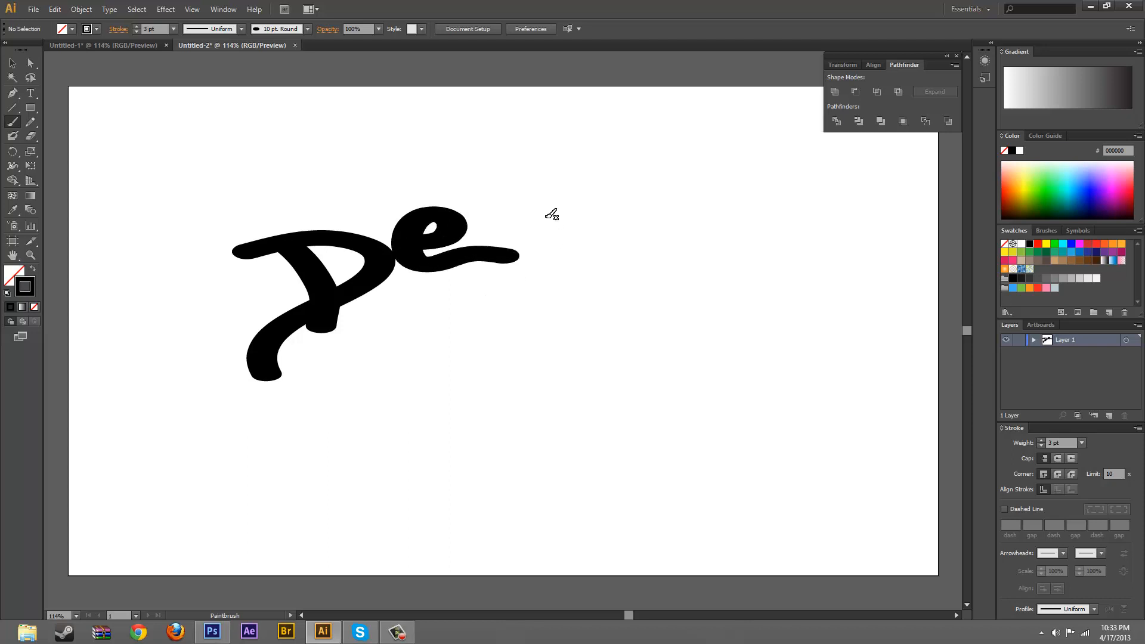
Step: Paint a curvy letter s across the end of the e's tail, with its lower end curling back beneath the e
mouse_move(581, 202)
mouse_down()
mouse_move(544, 228)
mouse_move(539, 211)
mouse_move(501, 216)
mouse_move(491, 237)
mouse_move(535, 262)
mouse_move(530, 295)
mouse_move(480, 323)
mouse_move(457, 318)
mouse_move(464, 293)
mouse_move(488, 286)
mouse_up()
key(ctrl+z)
mouse_move(577, 206)
mouse_down()
mouse_move(554, 223)
mouse_move(506, 219)
mouse_move(499, 242)
mouse_move(537, 260)
mouse_move(542, 286)
mouse_move(482, 325)
mouse_move(450, 321)
mouse_move(453, 297)
mouse_move(483, 286)
mouse_up()
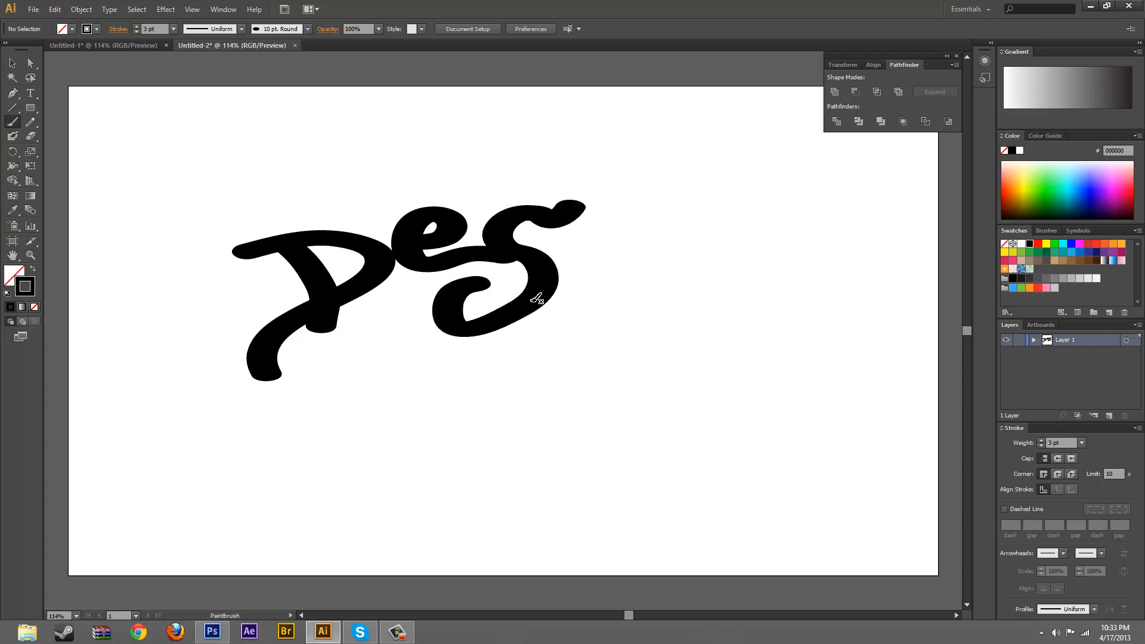
mouse_move(191, 130)
mouse_down()
mouse_move(184, 185)
mouse_move(263, 139)
mouse_move(245, 188)
mouse_move(308, 196)
mouse_move(314, 134)
mouse_move(333, 158)
mouse_move(394, 202)
mouse_up()
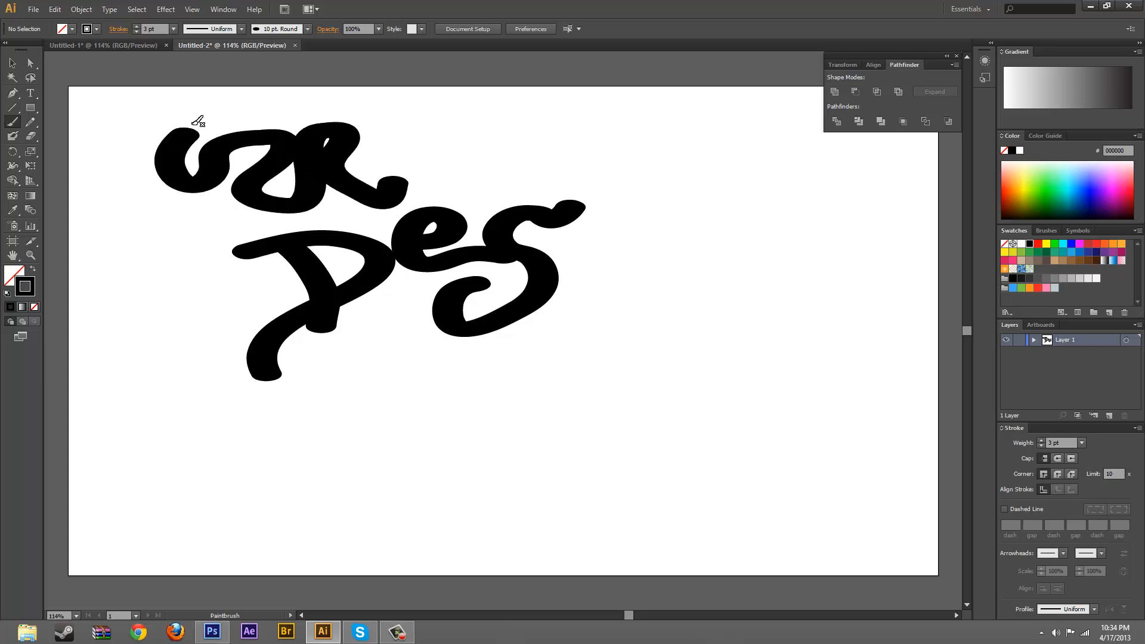
click(13, 63)
click(221, 154)
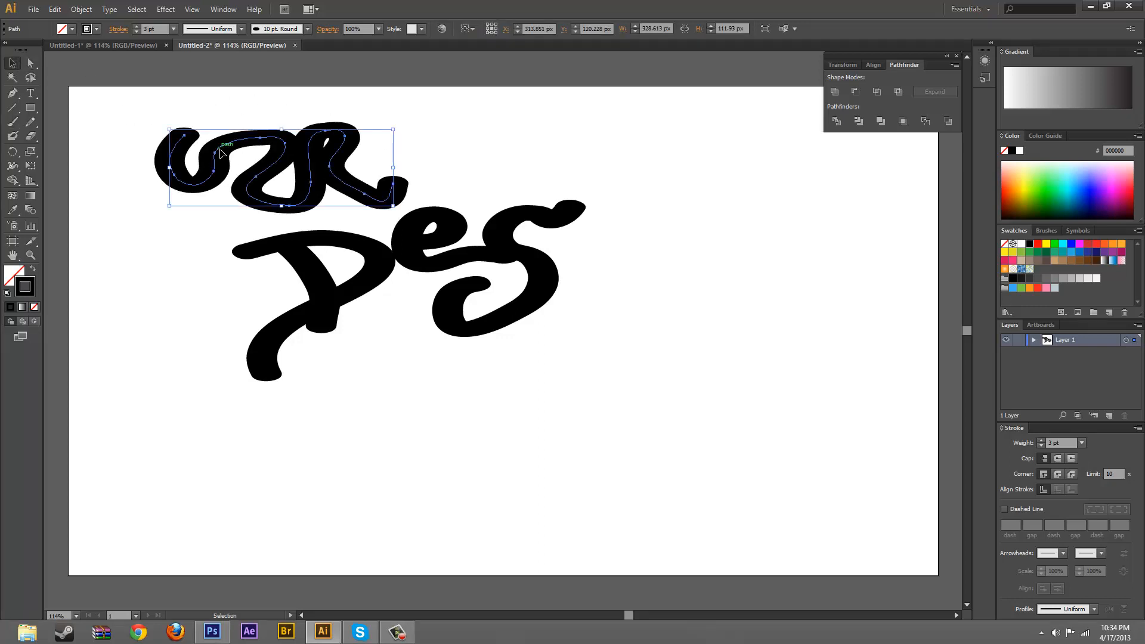
key(Delete)
drag(545, 269, 554, 259)
click(705, 272)
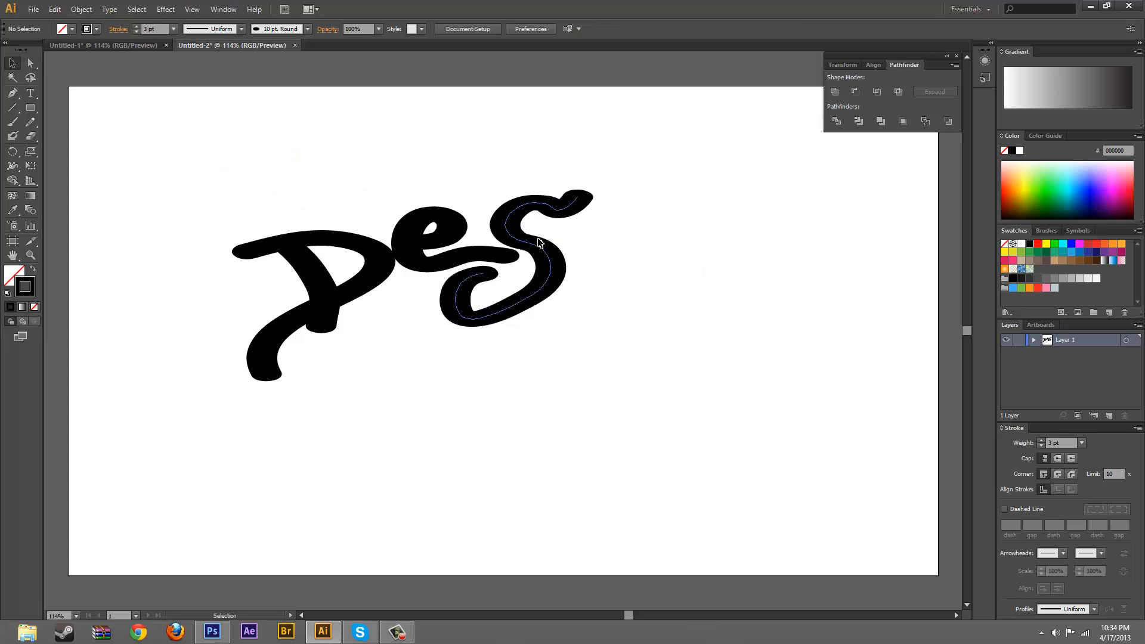
click(12, 122)
mouse_move(296, 118)
mouse_down()
mouse_move(334, 160)
mouse_move(319, 200)
mouse_move(230, 184)
mouse_up()
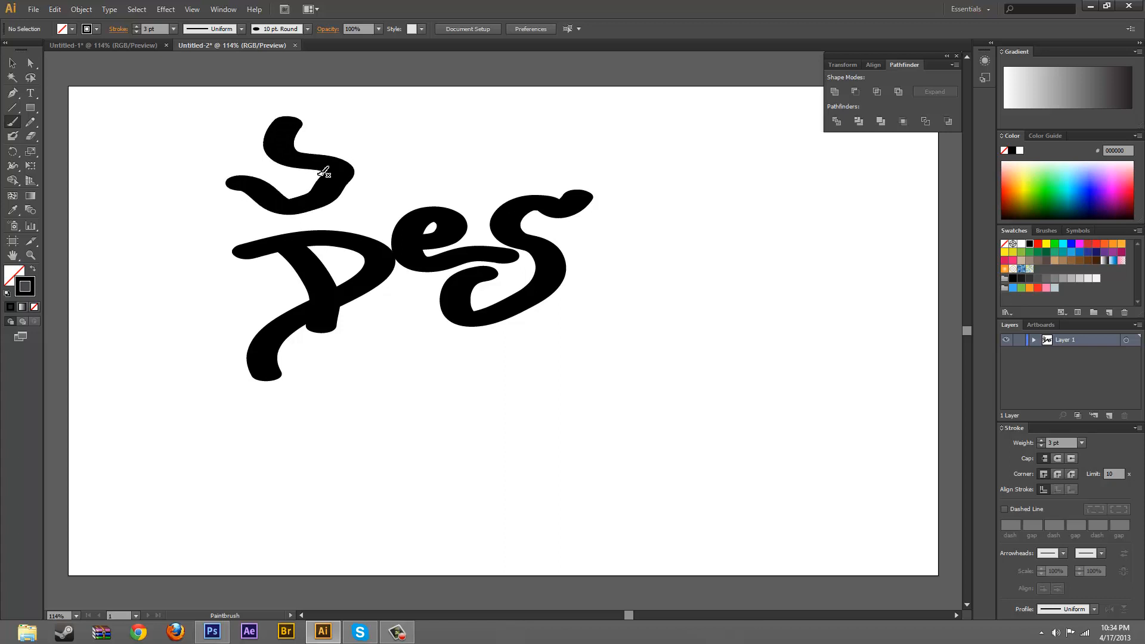
click(13, 62)
click(318, 199)
key(Delete)
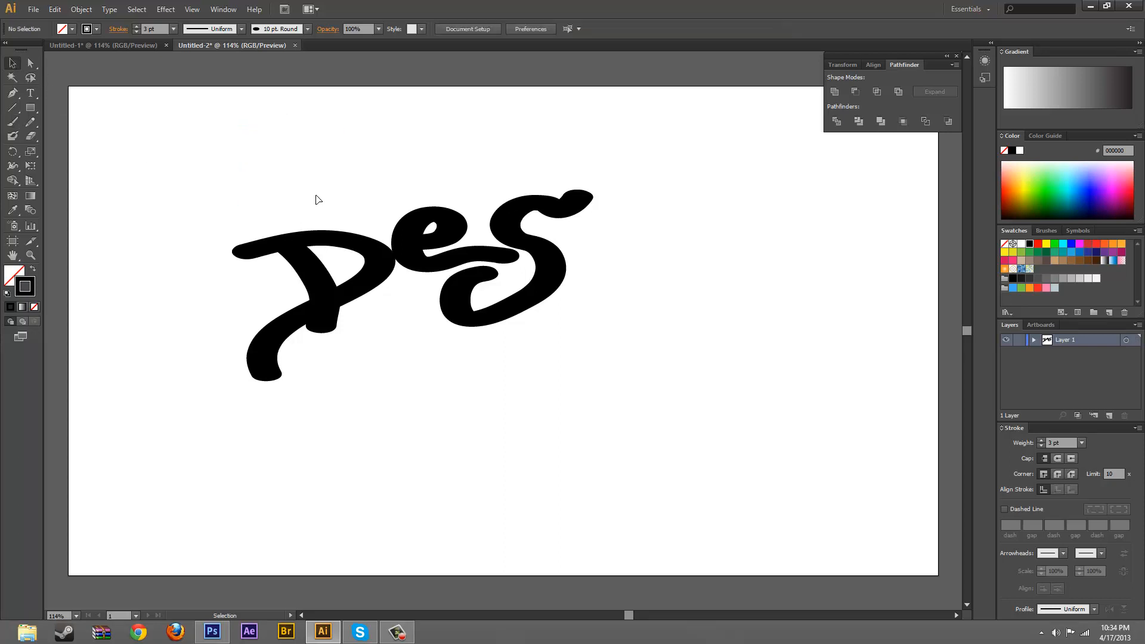
Step: Delete the e stroke and the s stroke beside the P
click(504, 257)
key(Delete)
click(554, 253)
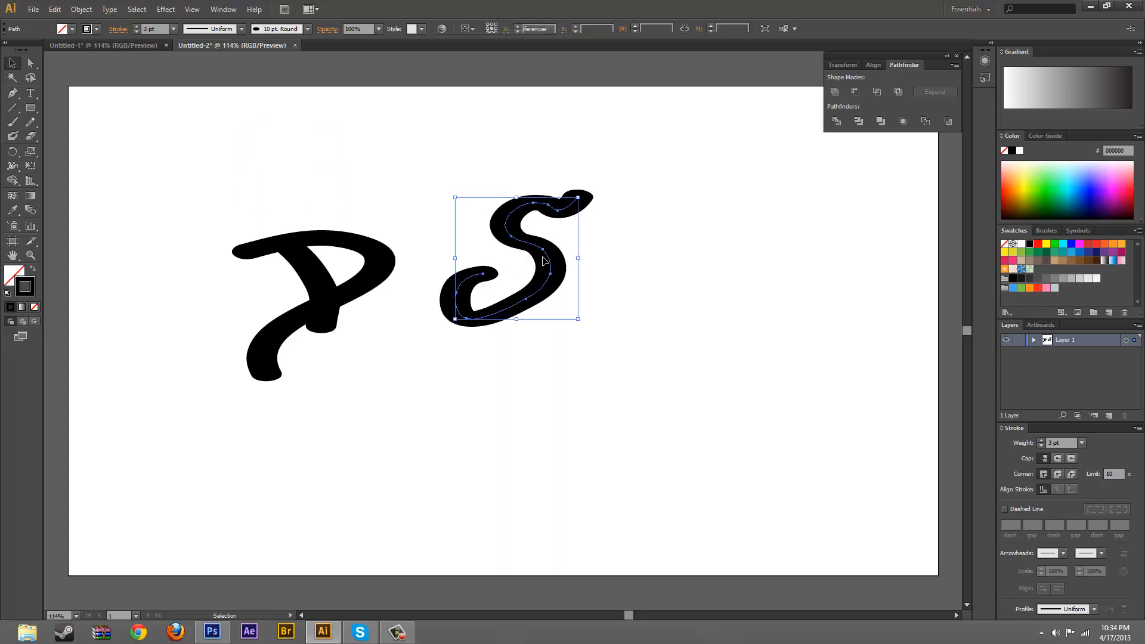
key(Delete)
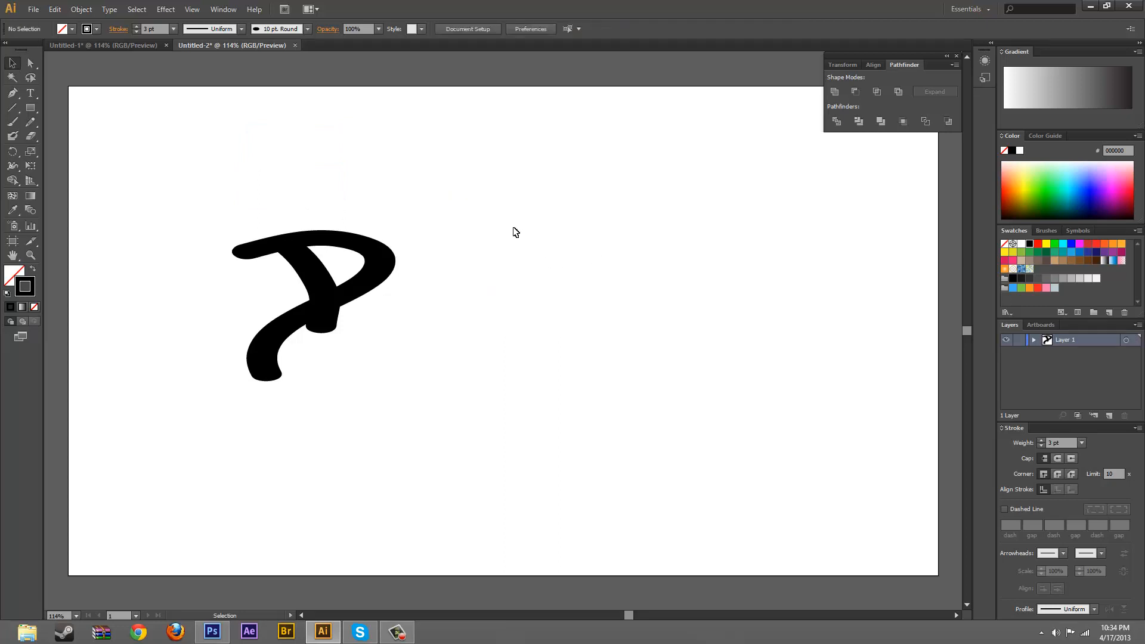
Step: Paint a looped e with a downward-curling tail touching the P, and a curvy s directly attached to its right side
click(12, 122)
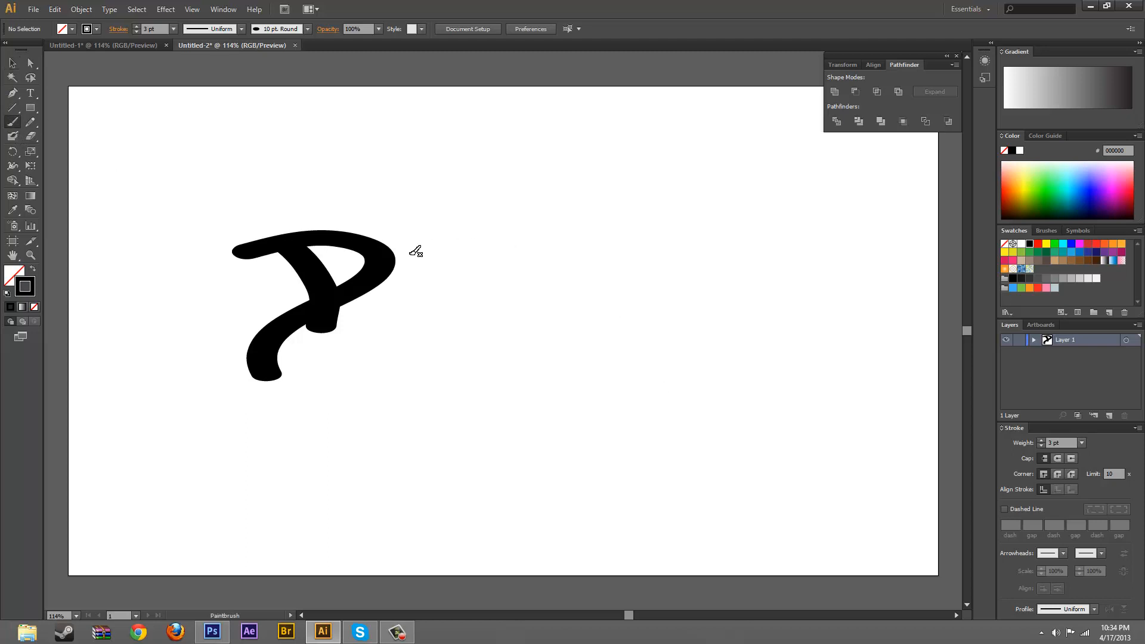
mouse_move(418, 247)
mouse_down()
mouse_move(462, 250)
mouse_move(459, 234)
mouse_move(425, 224)
mouse_move(406, 249)
mouse_move(434, 288)
mouse_move(413, 316)
mouse_up()
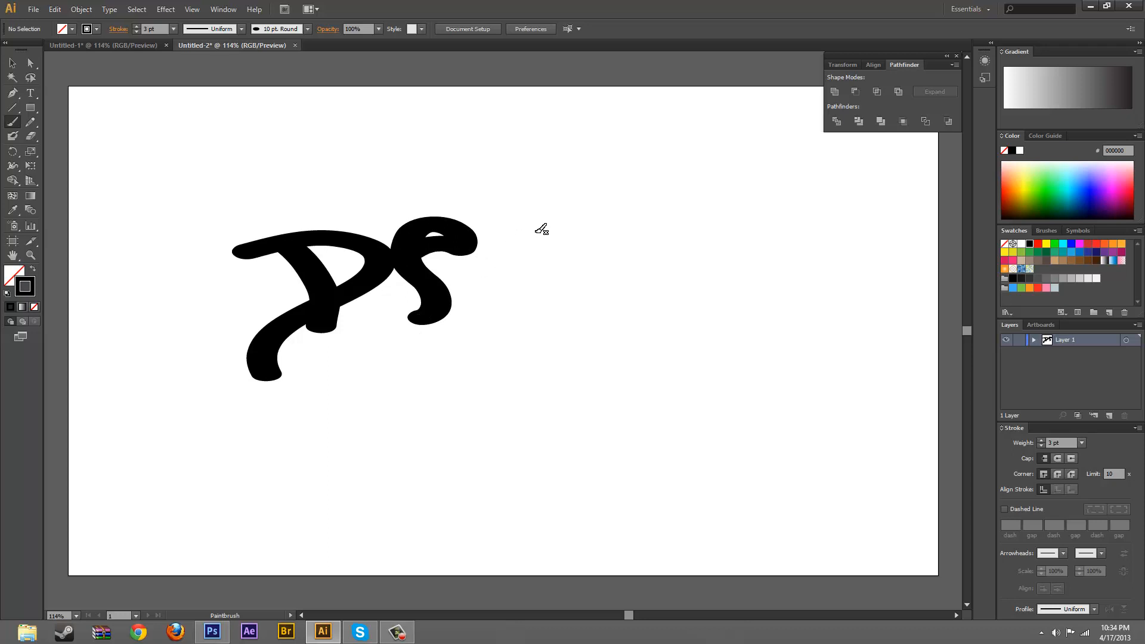
mouse_move(554, 223)
mouse_down()
mouse_move(520, 250)
mouse_move(480, 251)
mouse_move(539, 293)
mouse_move(461, 312)
mouse_move(499, 295)
mouse_up()
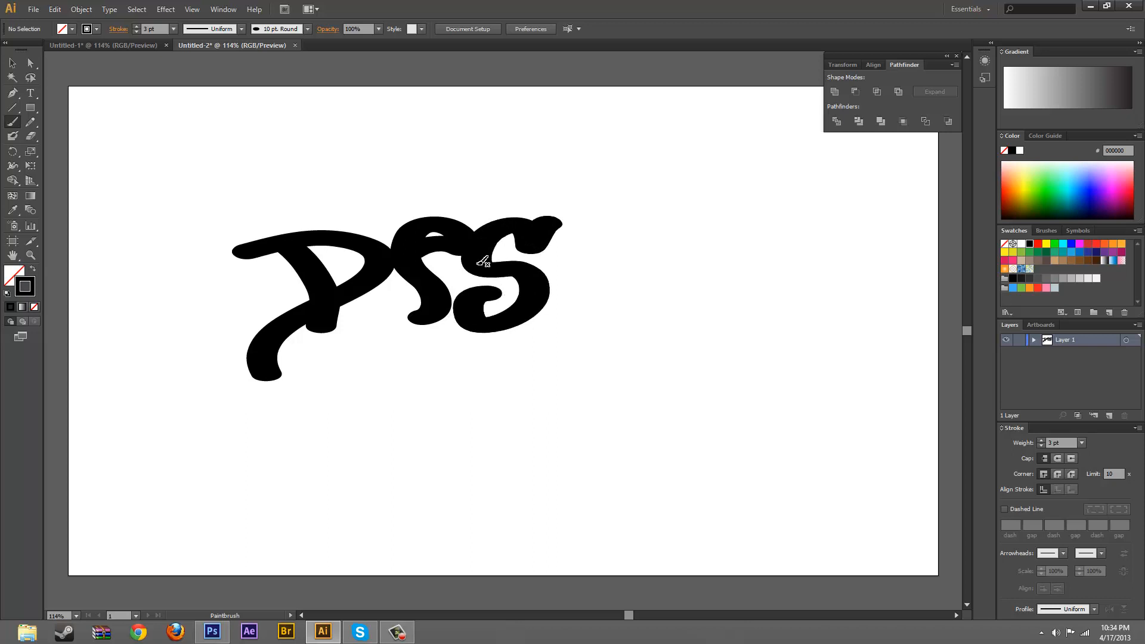
Step: Move the P, e and s strokes together to the left and slightly down
click(12, 63)
drag(169, 168, 531, 352)
drag(512, 289, 468, 297)
click(114, 160)
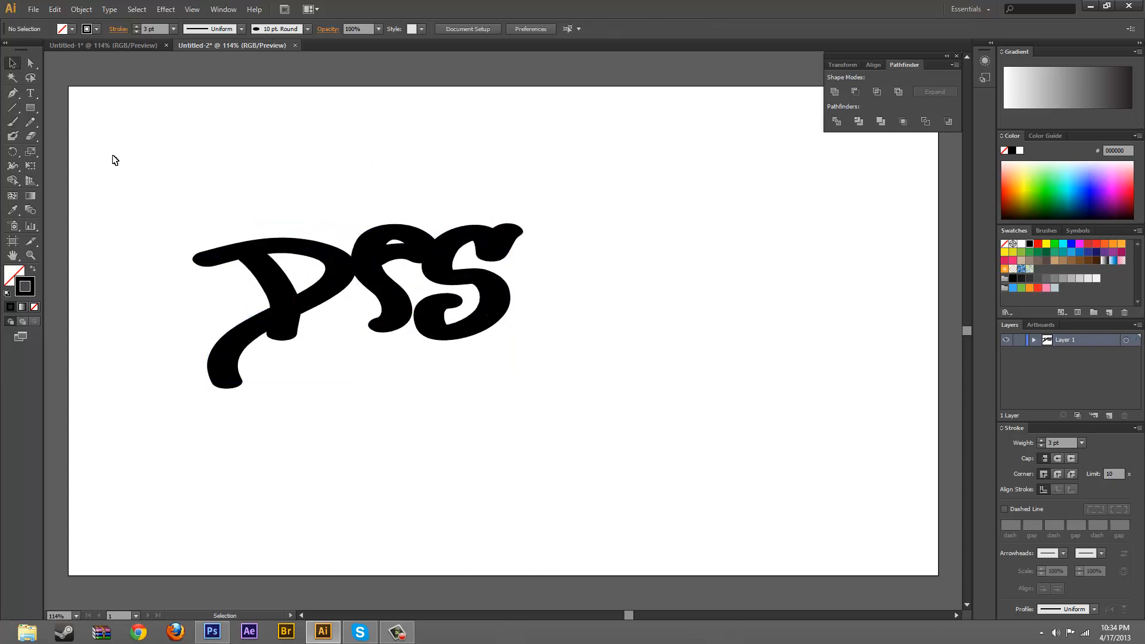
Step: Paint a letter i to the right of the s, with a footed stem and a short curved stroke above it as the dot
click(12, 122)
mouse_move(539, 253)
mouse_down()
mouse_move(551, 290)
mouse_move(534, 322)
mouse_move(566, 320)
mouse_up()
drag(550, 222, 533, 220)
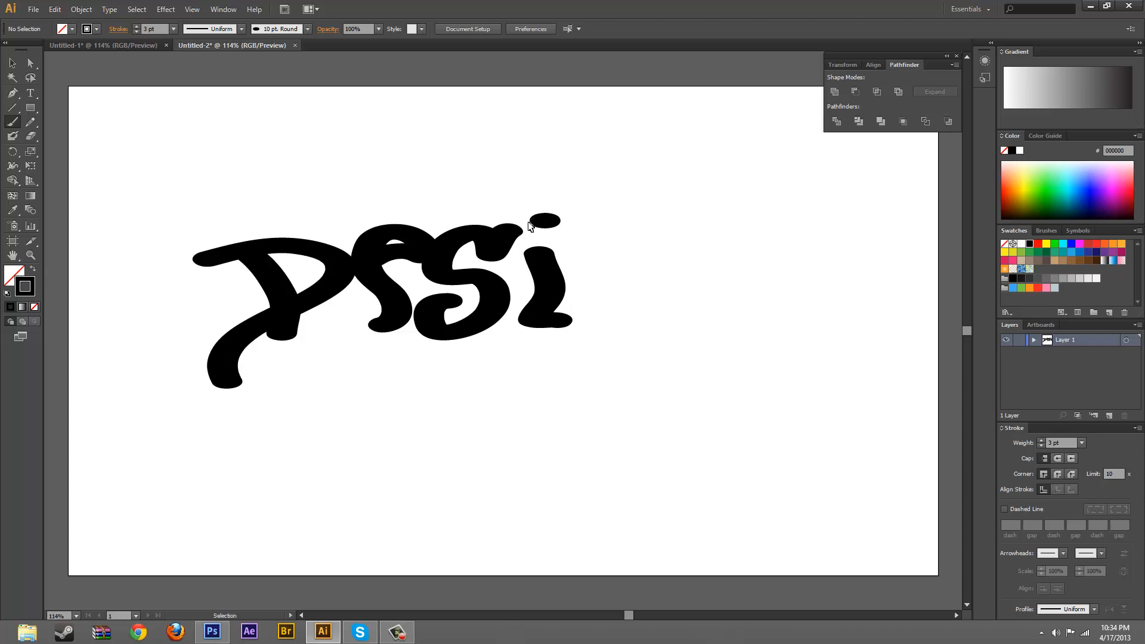
key(ctrl+z)
mouse_move(540, 188)
mouse_down()
mouse_move(557, 202)
mouse_move(547, 234)
mouse_up()
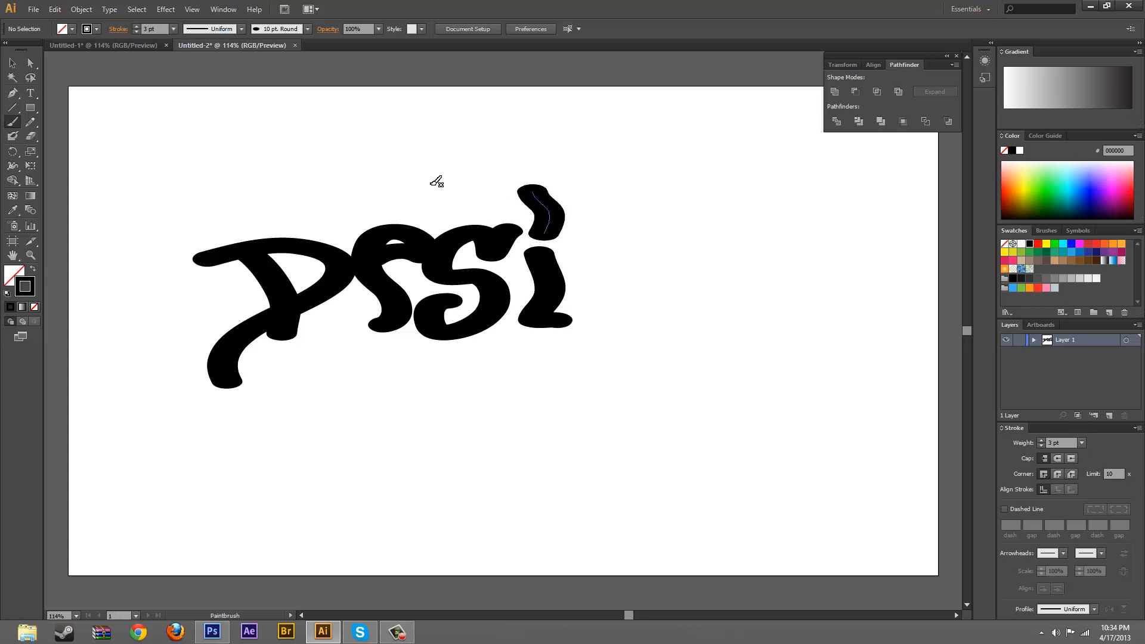
Step: Move both strokes of the i slightly left and down so they sit closer to the s
click(12, 63)
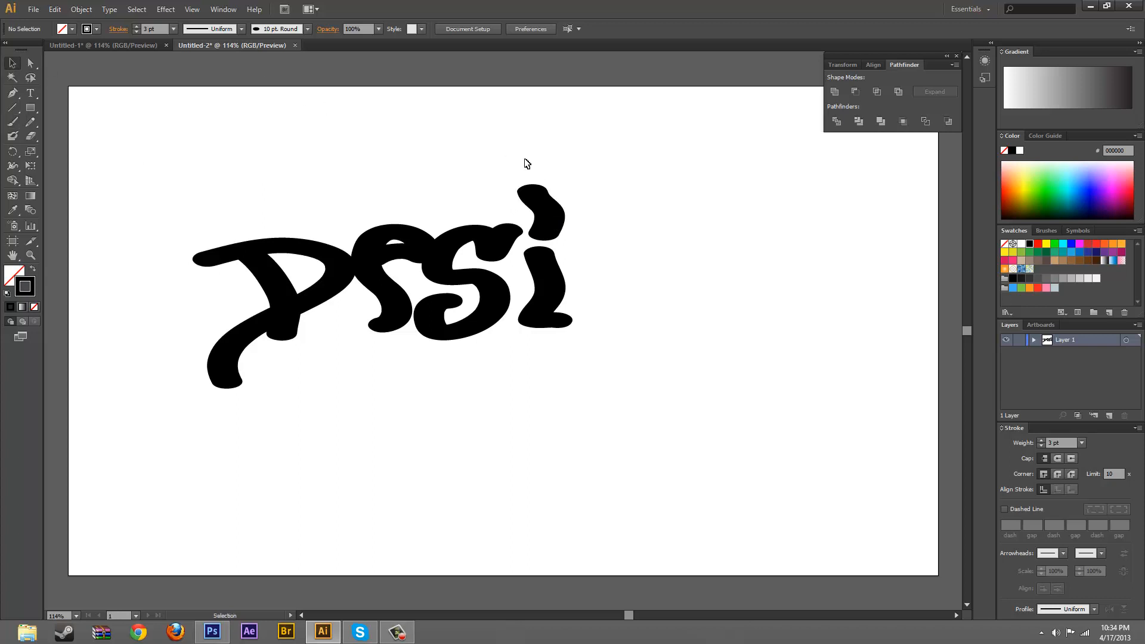
drag(525, 162, 547, 285)
click(677, 258)
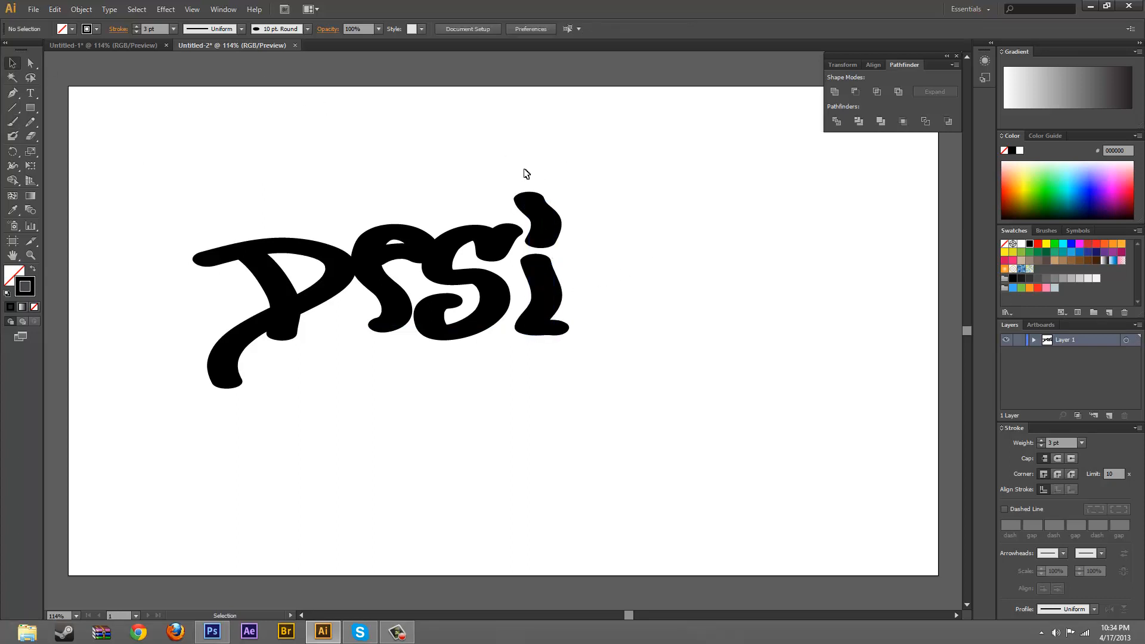
drag(531, 180, 561, 317)
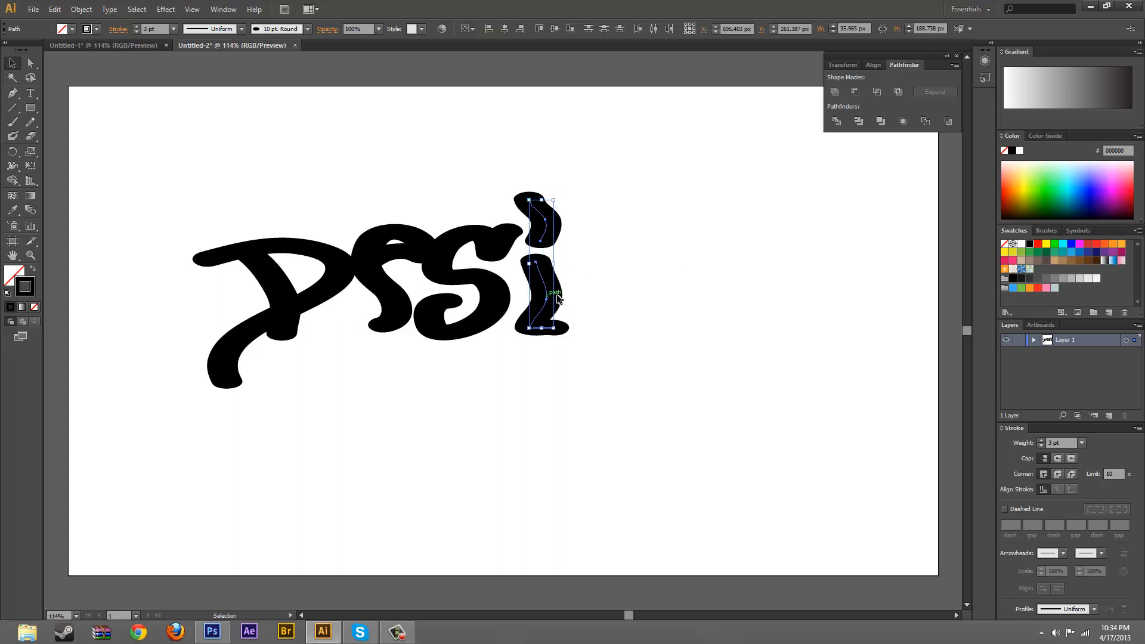
click(657, 276)
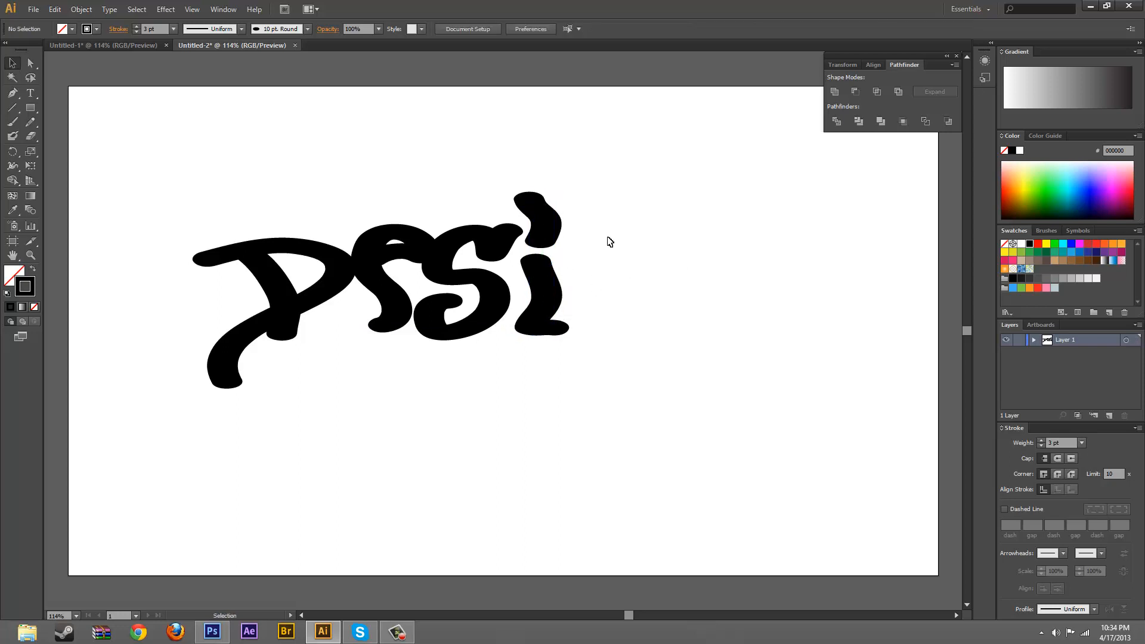
drag(544, 173, 534, 344)
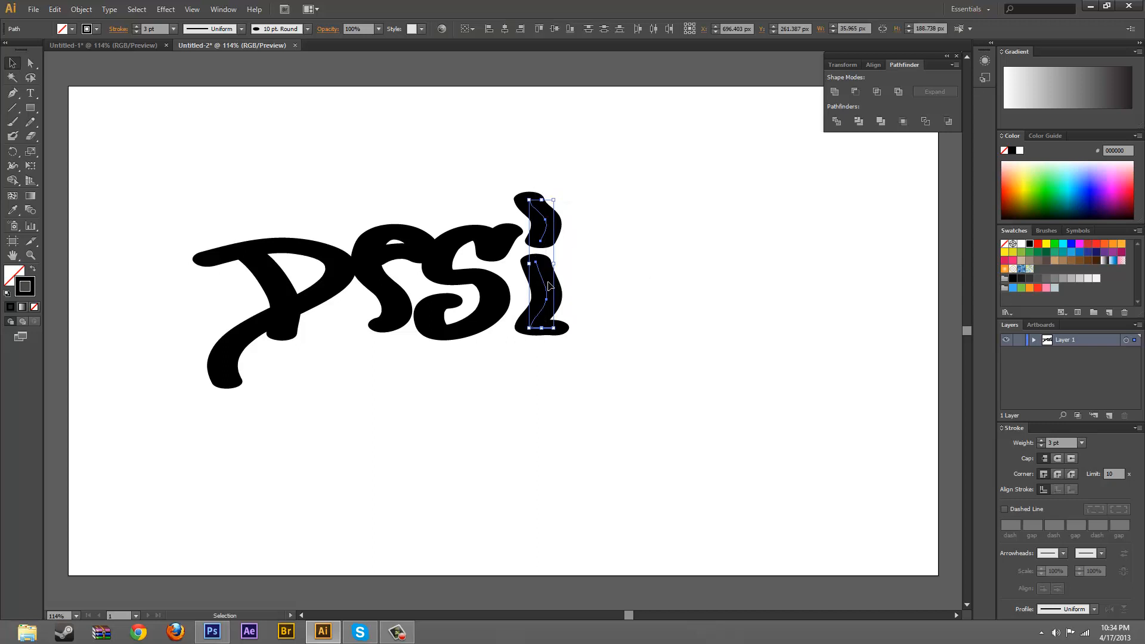
drag(545, 287, 540, 286)
click(656, 276)
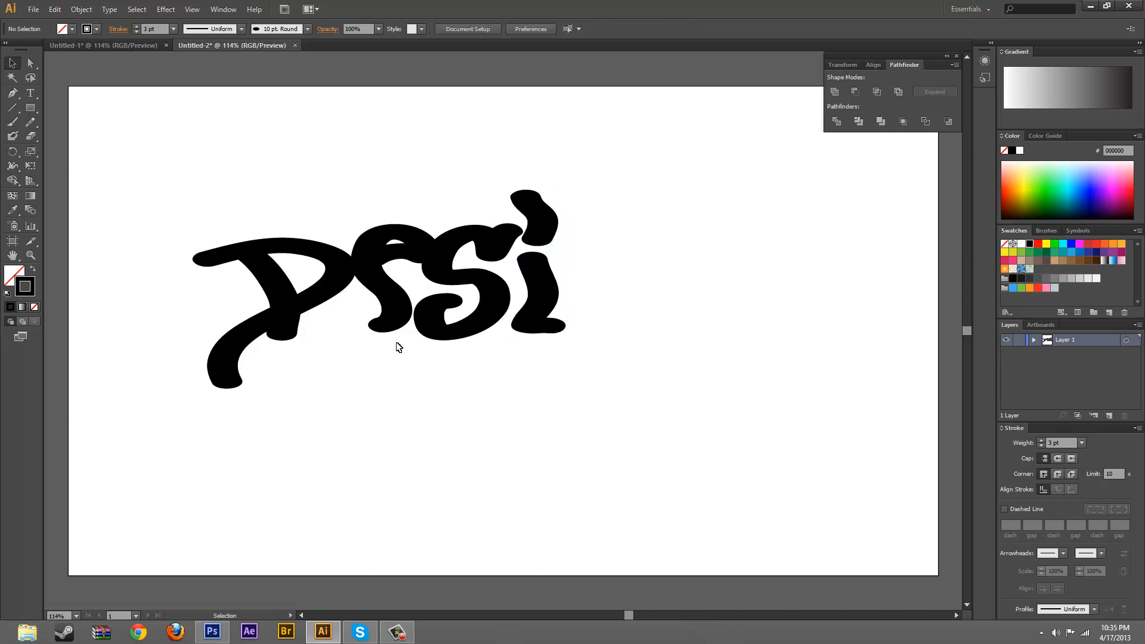
Step: Try painting a lowercase g right of the i, with a long tail sweeping back to the left beneath the word
click(13, 121)
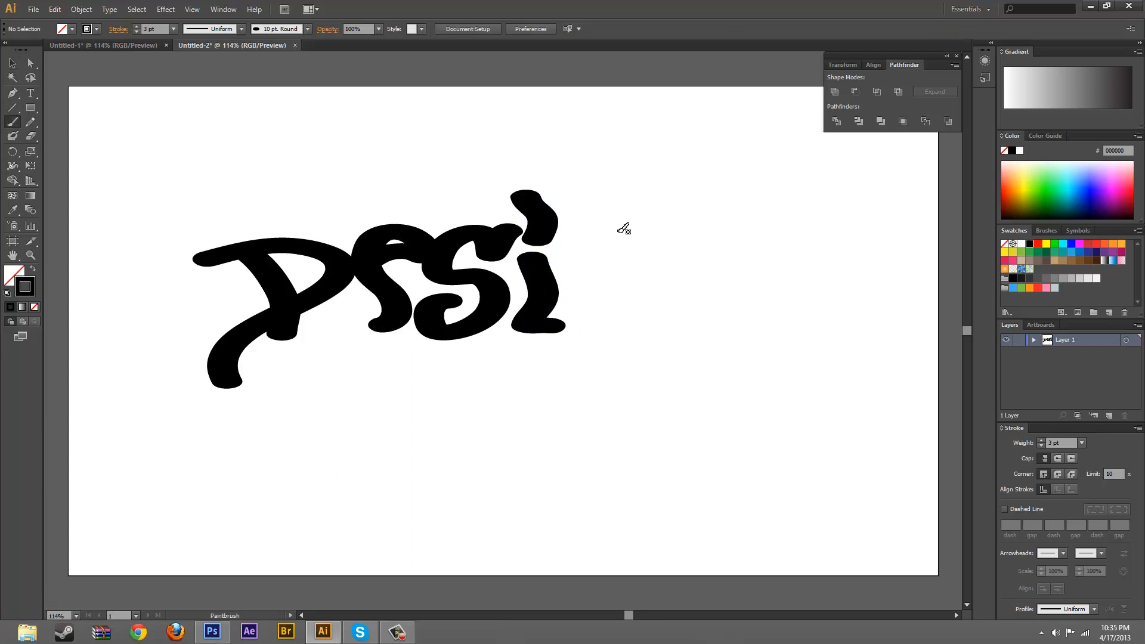
mouse_move(629, 255)
mouse_down()
mouse_move(596, 238)
mouse_move(579, 261)
mouse_move(587, 296)
mouse_move(629, 282)
mouse_move(627, 261)
mouse_move(636, 280)
mouse_move(650, 321)
mouse_move(614, 352)
mouse_move(358, 395)
mouse_up()
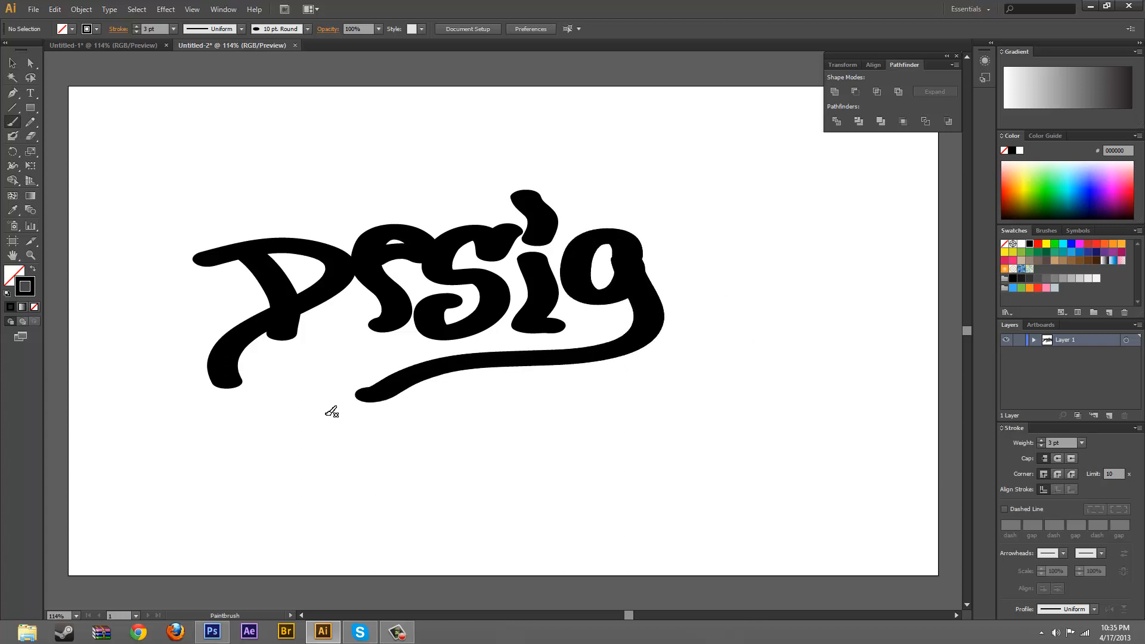
key(ctrl+z)
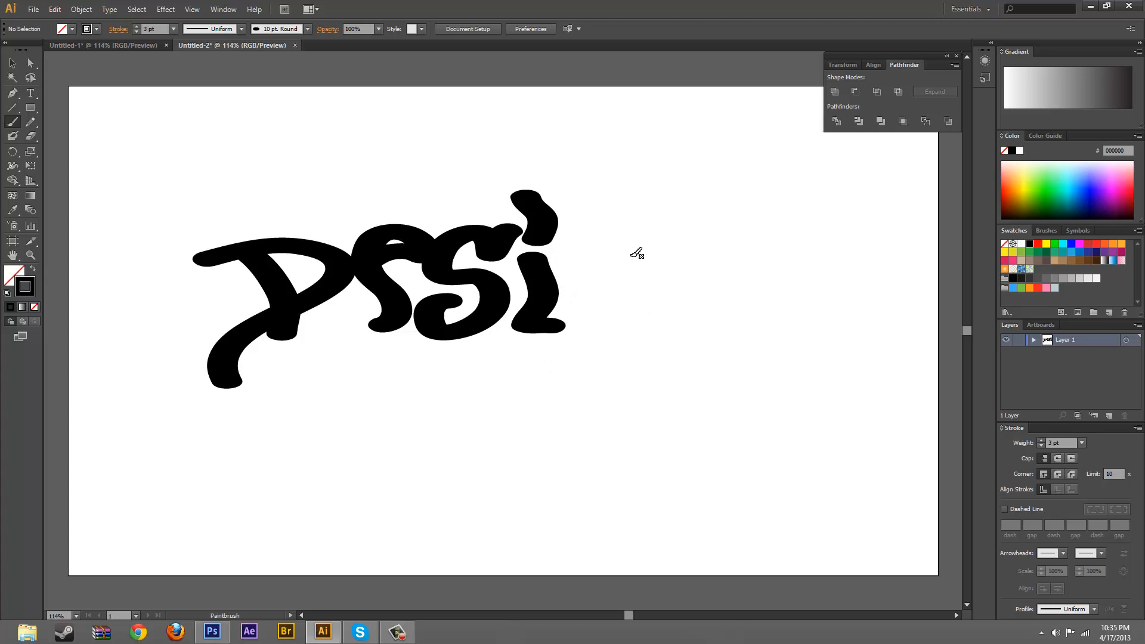
mouse_move(624, 260)
mouse_down()
mouse_move(601, 242)
mouse_move(573, 256)
mouse_move(569, 294)
mouse_move(610, 284)
mouse_move(616, 262)
mouse_move(633, 295)
mouse_move(628, 338)
mouse_move(593, 372)
mouse_move(396, 373)
mouse_move(285, 416)
mouse_up()
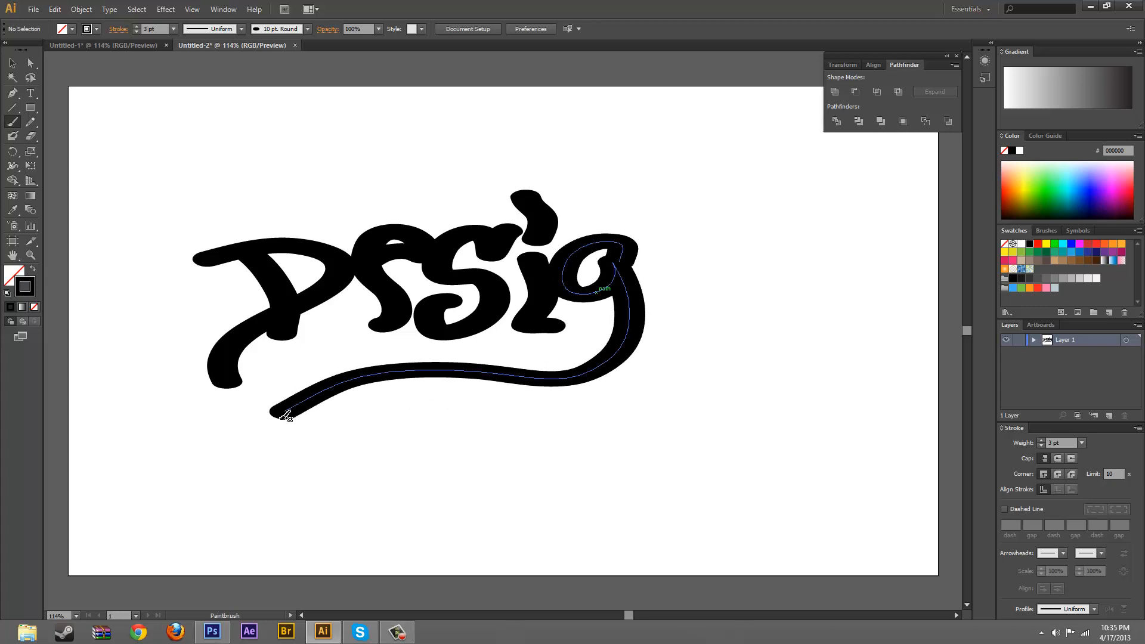
key(ctrl+z)
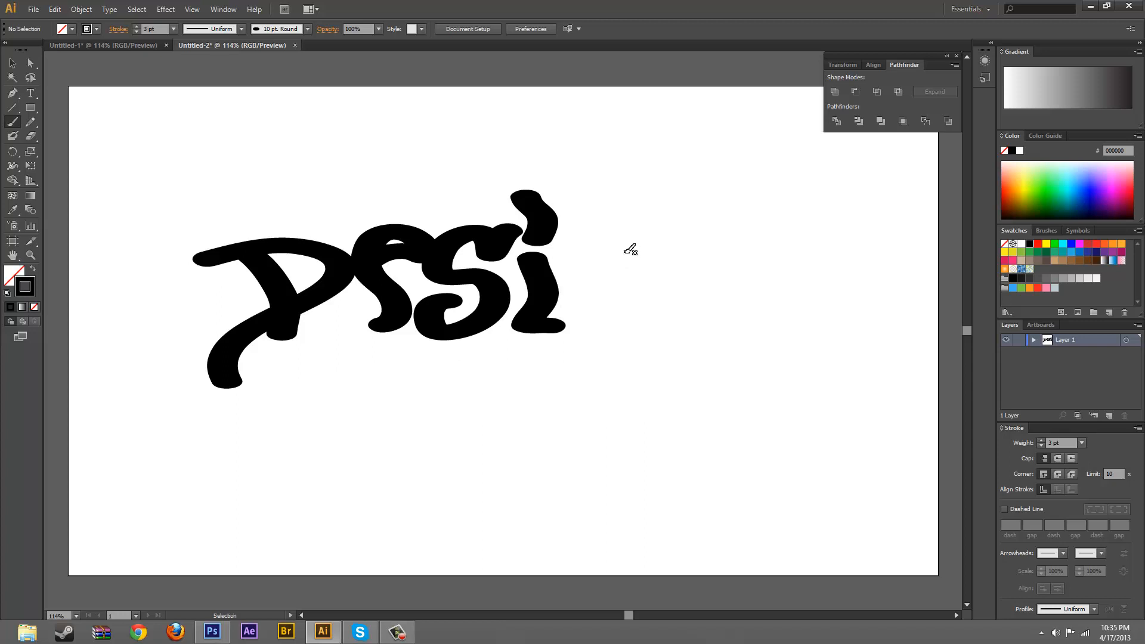
Step: Try a lowercase g with a straighter descender and a wavy tail under the word, nudge it upward, and delete it
mouse_move(621, 252)
mouse_down()
mouse_move(591, 237)
mouse_move(574, 255)
mouse_move(575, 283)
mouse_move(608, 284)
mouse_move(619, 257)
mouse_move(625, 305)
mouse_move(616, 350)
mouse_move(568, 383)
mouse_move(373, 374)
mouse_move(284, 410)
mouse_up()
click(12, 62)
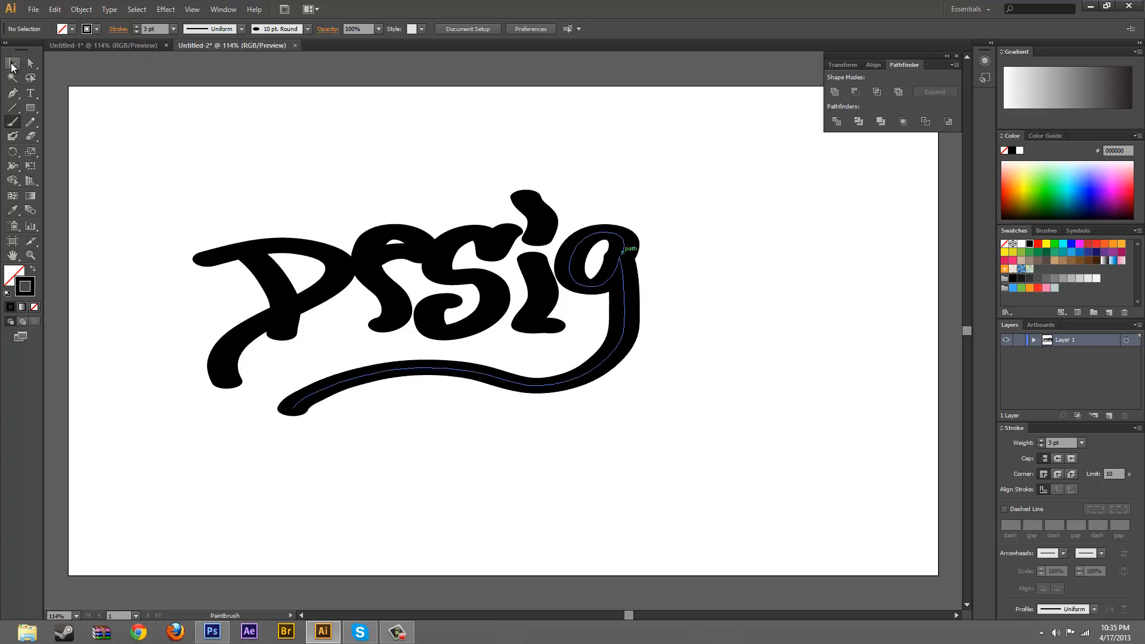
click(746, 198)
drag(607, 206, 629, 263)
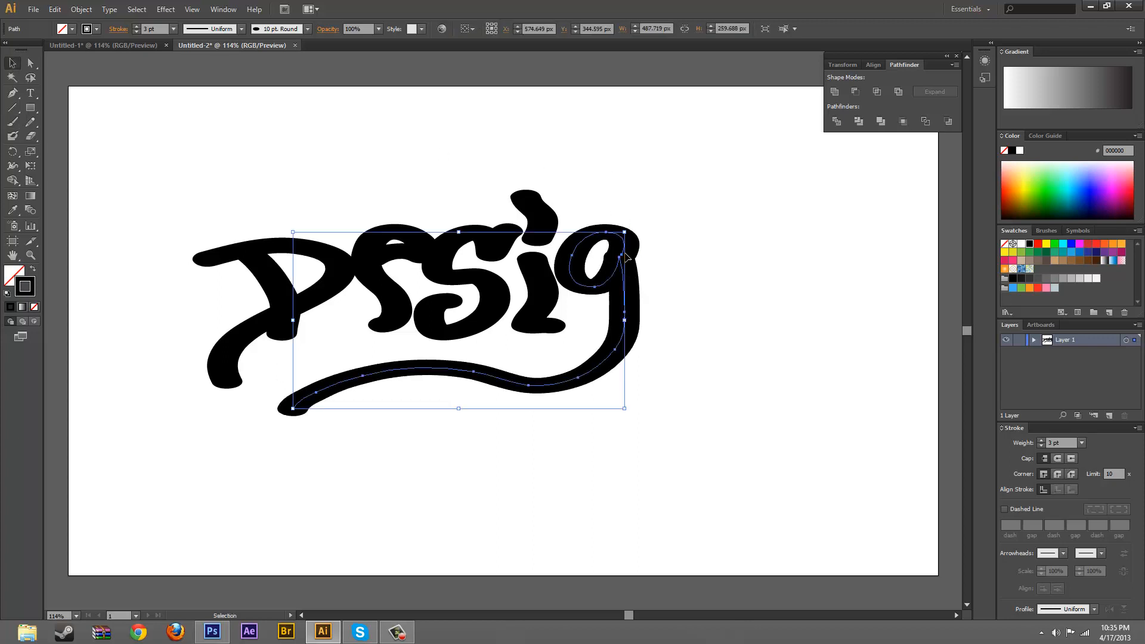
click(705, 246)
click(634, 242)
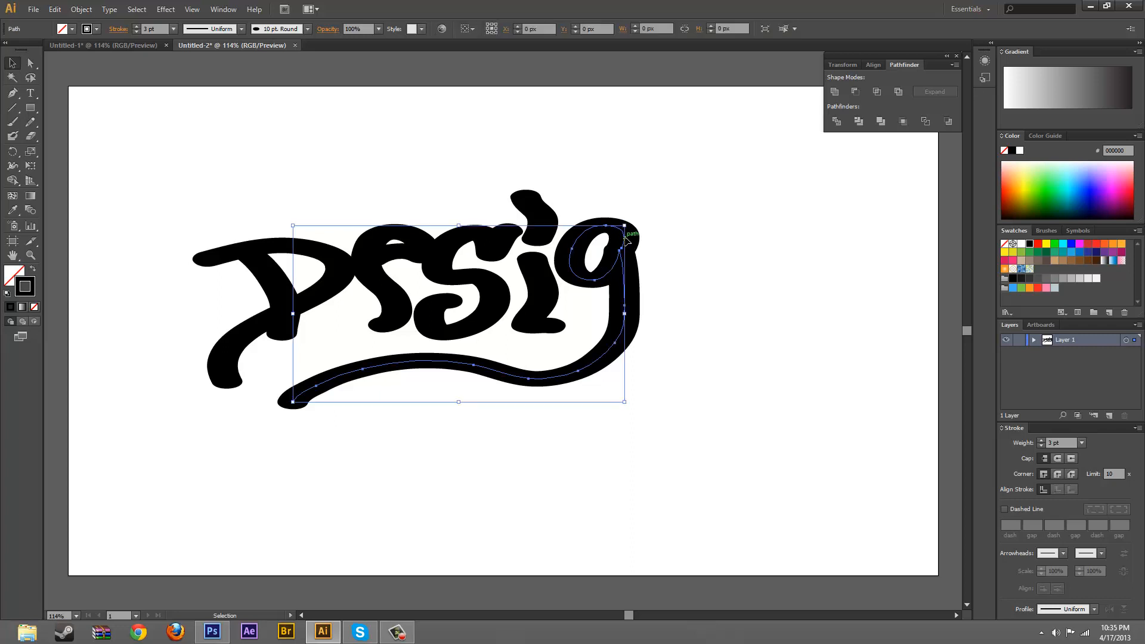
key(Delete)
click(13, 123)
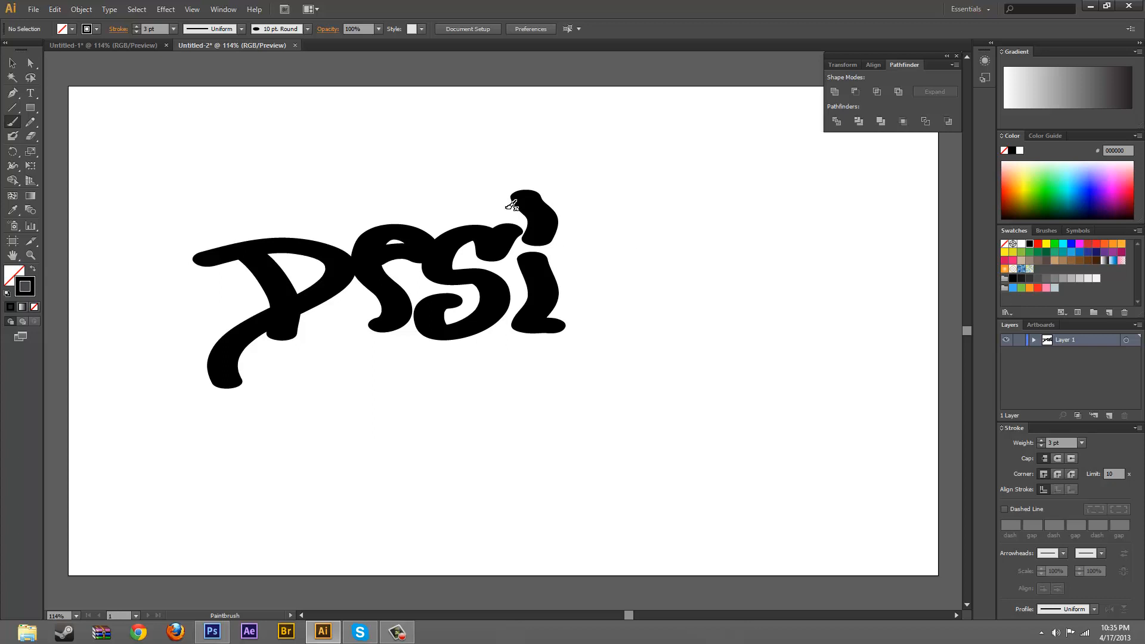
click(12, 61)
click(302, 247)
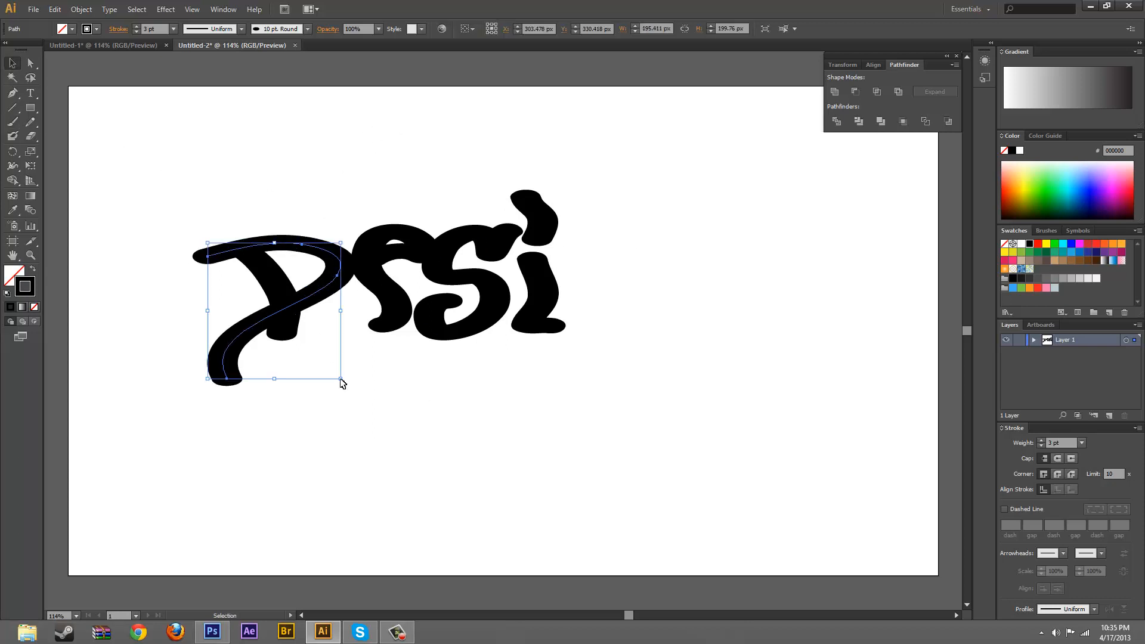
click(437, 423)
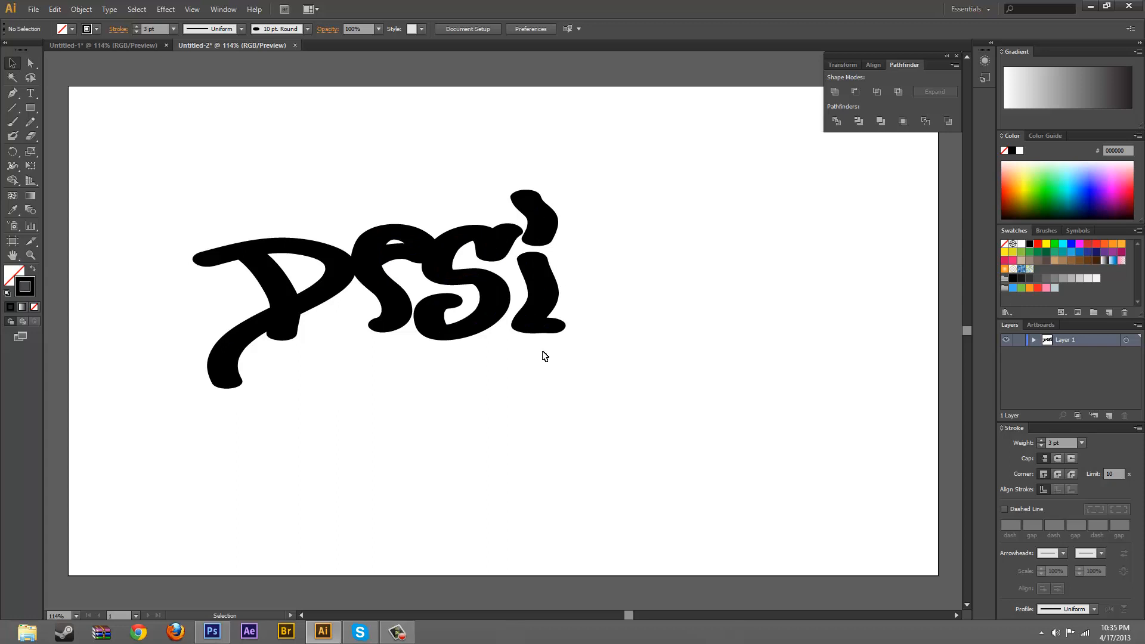
Step: Try painting an uppercase-style G without a tail to the right of the i
click(12, 122)
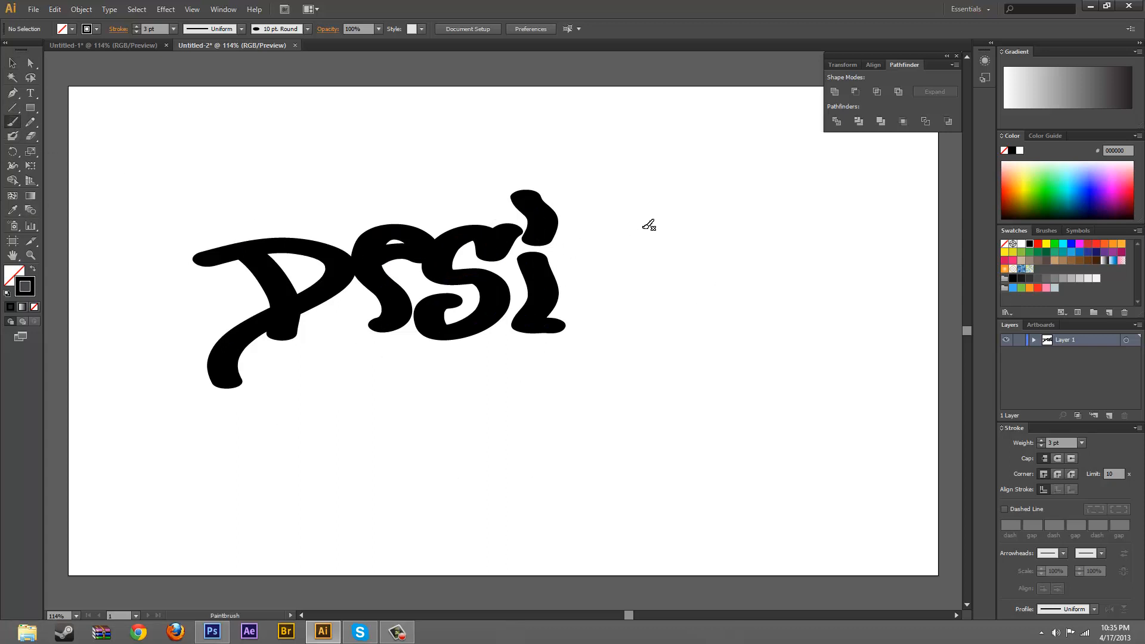
mouse_move(649, 225)
mouse_down()
mouse_move(621, 248)
mouse_move(603, 243)
mouse_move(593, 323)
mouse_move(650, 285)
mouse_move(614, 297)
mouse_up()
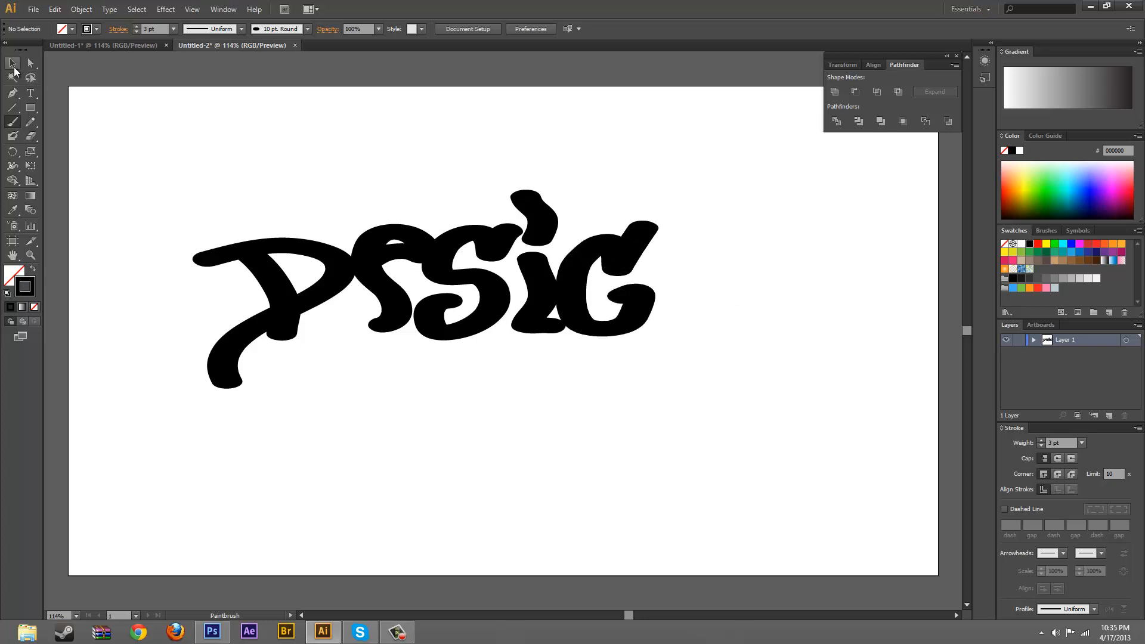
key(ctrl+z)
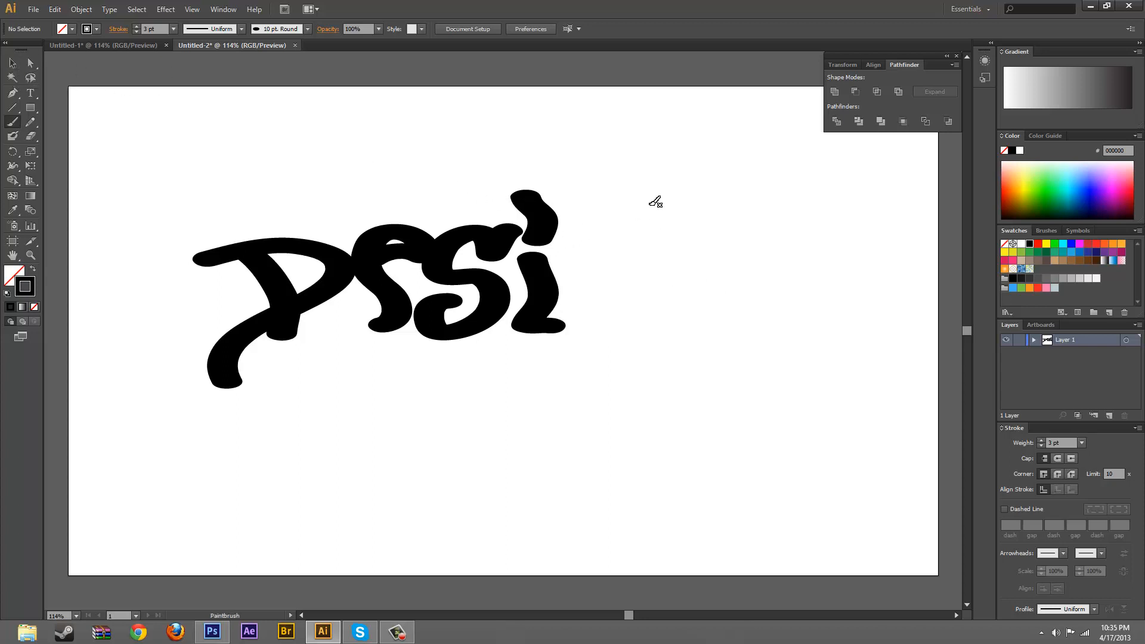
mouse_move(610, 213)
mouse_down()
mouse_move(631, 233)
mouse_move(565, 276)
mouse_move(623, 302)
mouse_move(627, 268)
mouse_up()
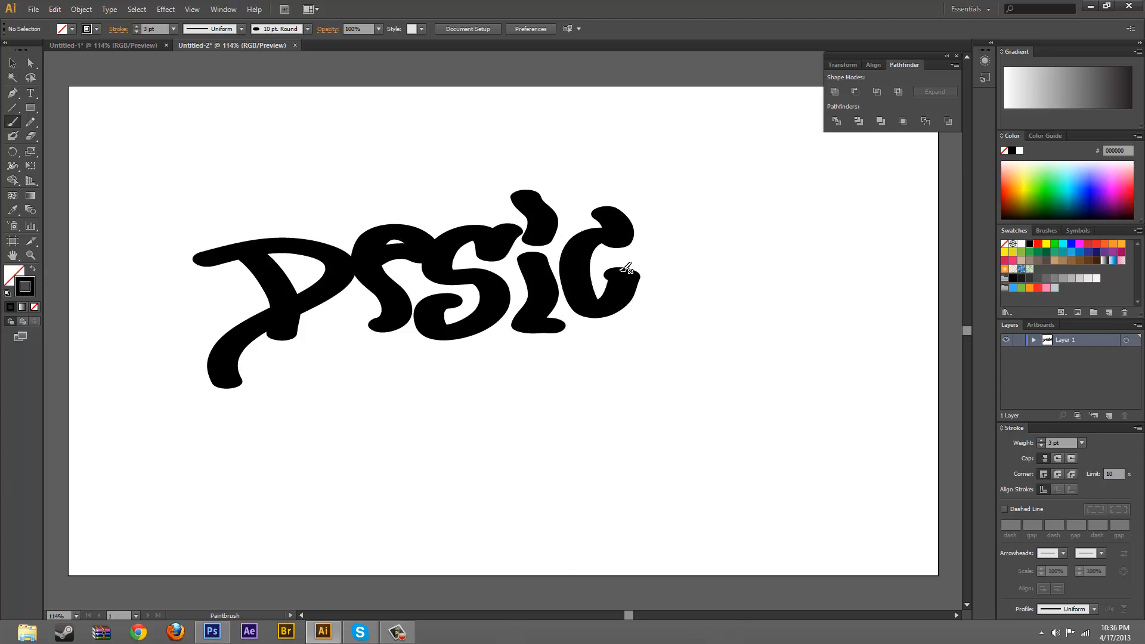
key(ctrl+z)
key(ctrl+z)
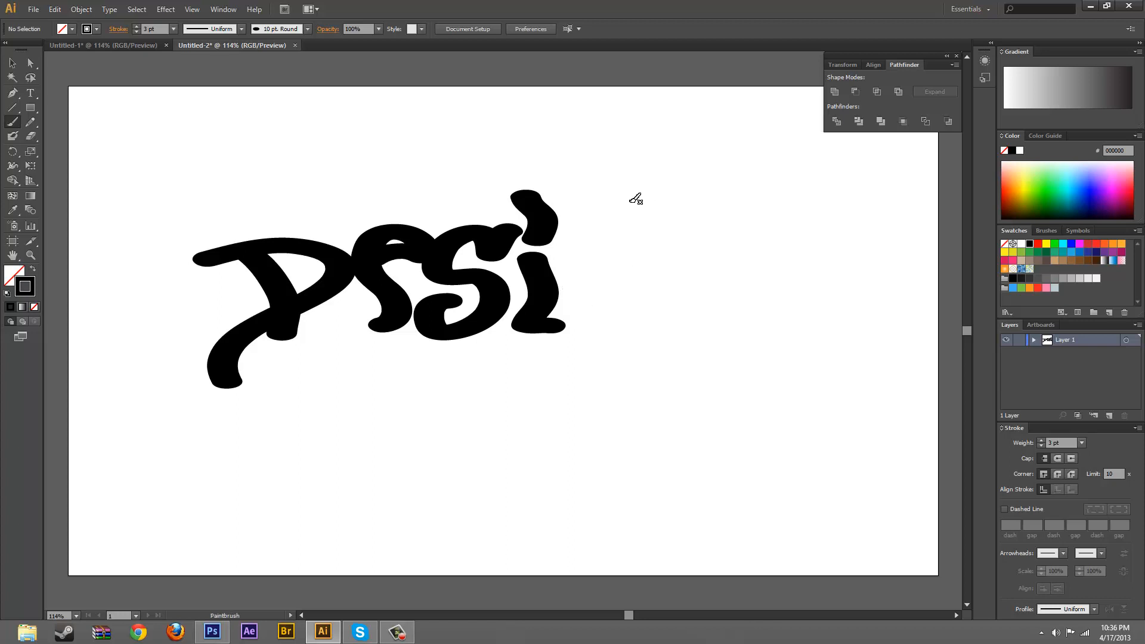
Step: Paint an uppercase-style G with a raised upper tip right of the i, and shift the whole word slightly left and down
mouse_move(621, 200)
mouse_down()
mouse_move(620, 241)
mouse_move(597, 237)
mouse_move(571, 252)
mouse_move(569, 294)
mouse_move(626, 317)
mouse_move(646, 289)
mouse_move(620, 271)
mouse_up()
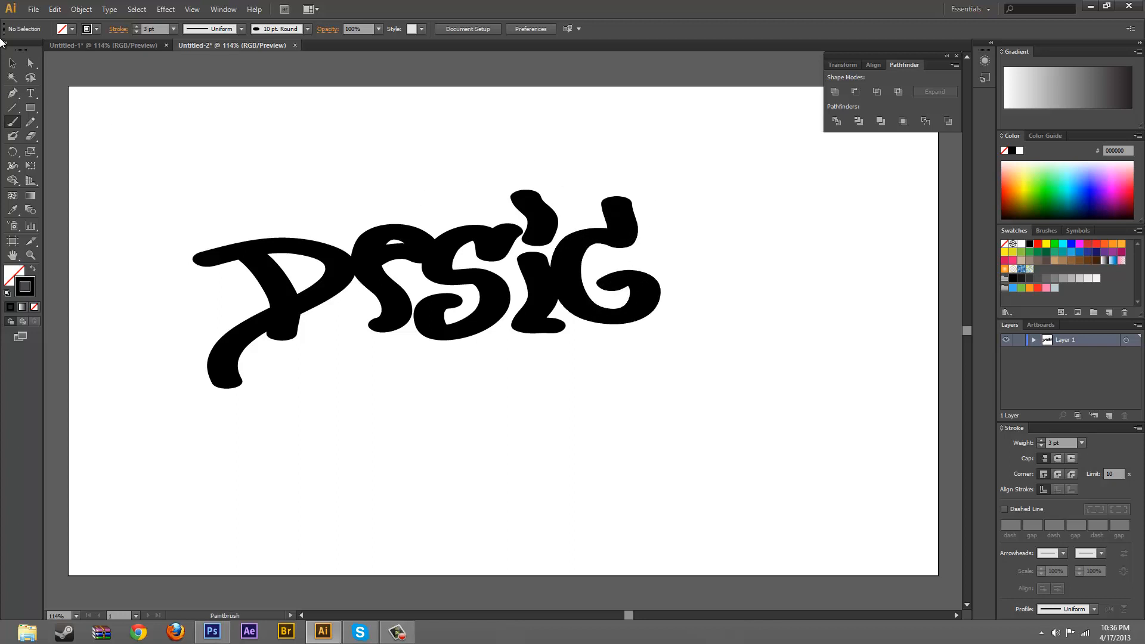
click(7, 64)
drag(178, 151, 665, 440)
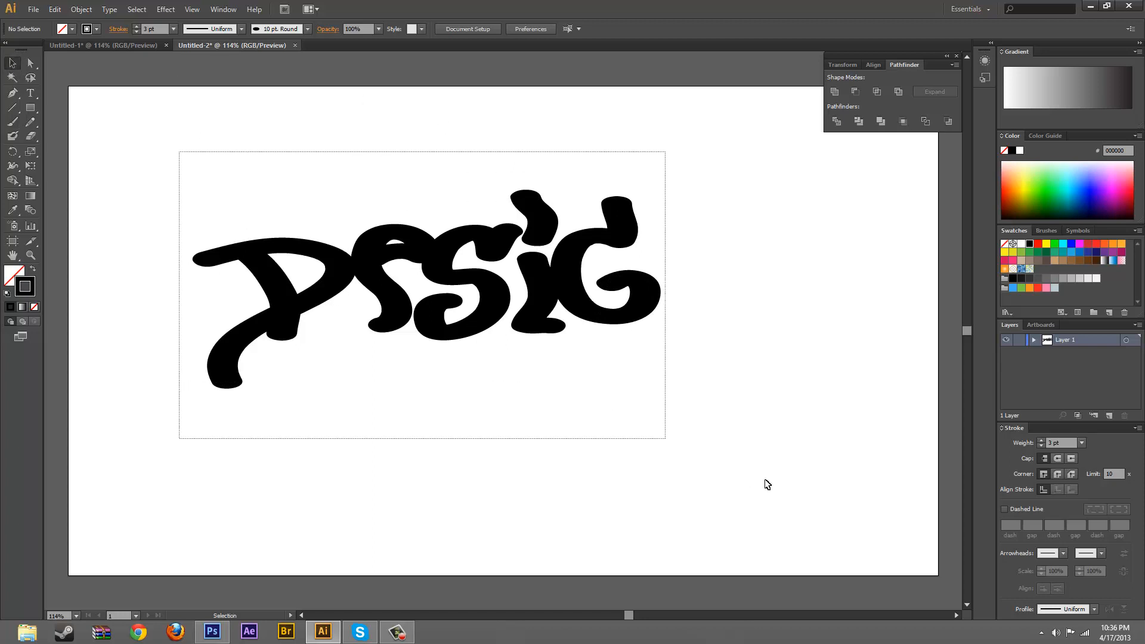
drag(638, 309, 620, 319)
click(555, 370)
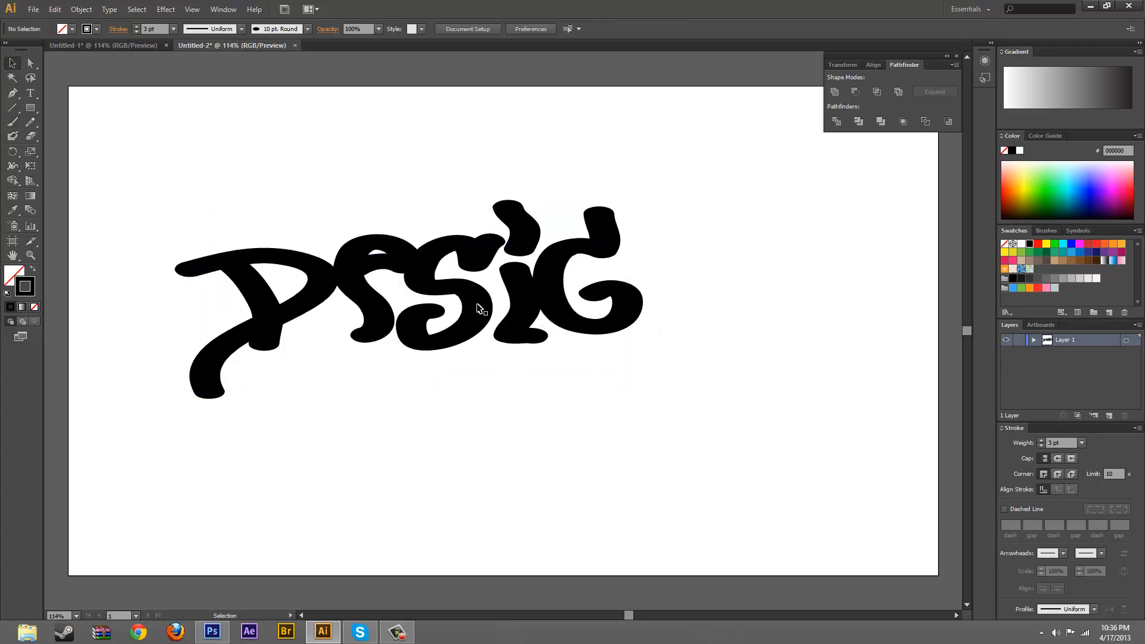
Step: Try building the final n from a curved stem, a top bar and a wavy bottom stroke, and reposition the stem and bottom stroke
click(13, 122)
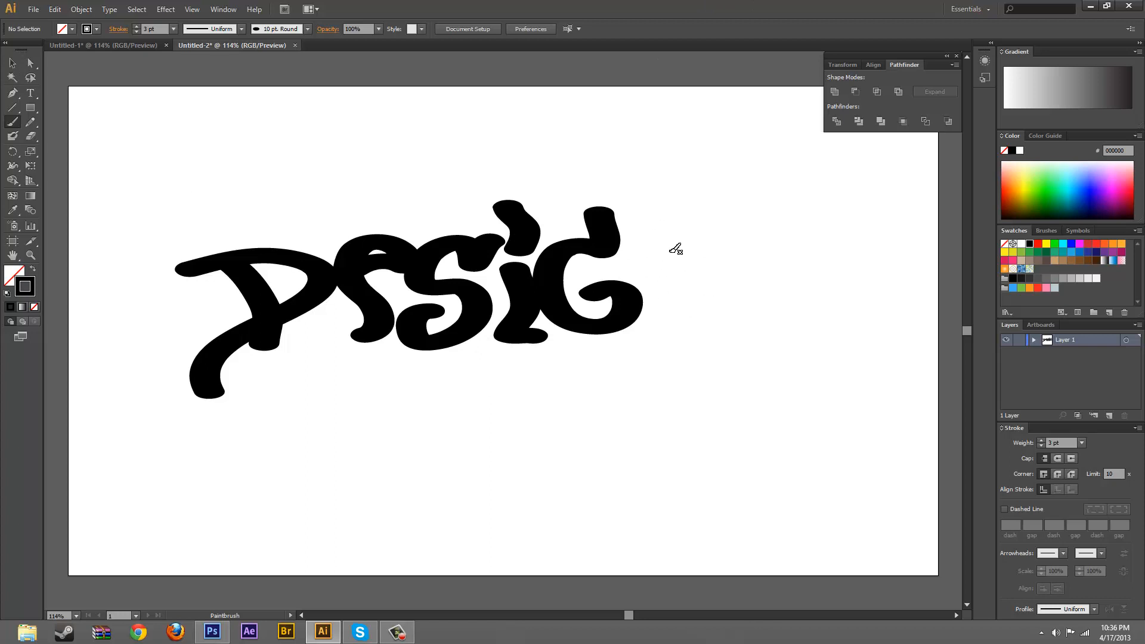
mouse_move(665, 234)
mouse_down()
mouse_move(672, 298)
mouse_move(656, 311)
mouse_up()
drag(626, 241, 729, 210)
mouse_move(644, 328)
mouse_down()
mouse_move(677, 307)
mouse_move(722, 307)
mouse_move(755, 249)
mouse_up()
click(13, 63)
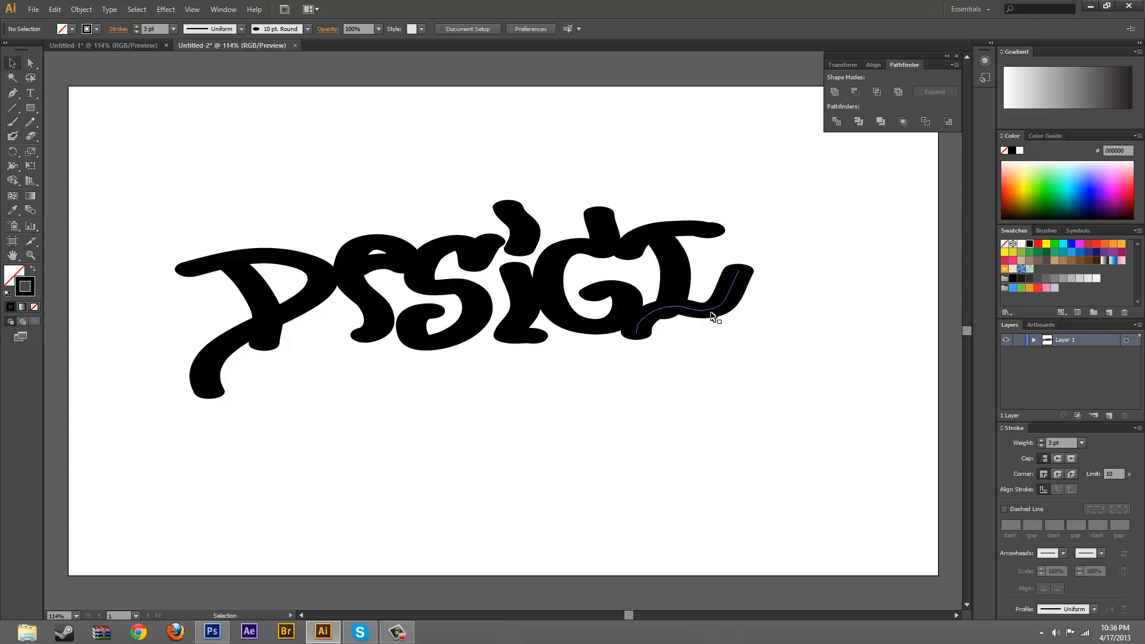
drag(710, 312, 715, 320)
mouse_move(676, 257)
mouse_down()
mouse_move(675, 232)
mouse_move(693, 250)
mouse_up()
click(767, 243)
click(794, 279)
click(766, 288)
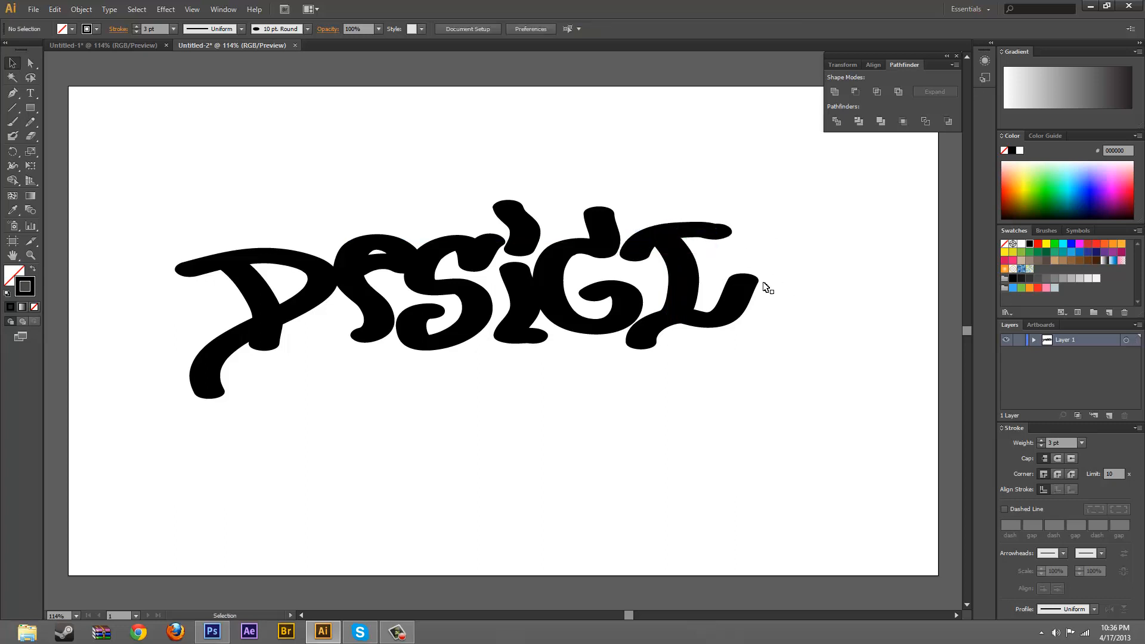
Step: Try replacing the last letter's bottom stroke with a longer one hooked at its right end, and nudge that stroke and the stem
click(720, 316)
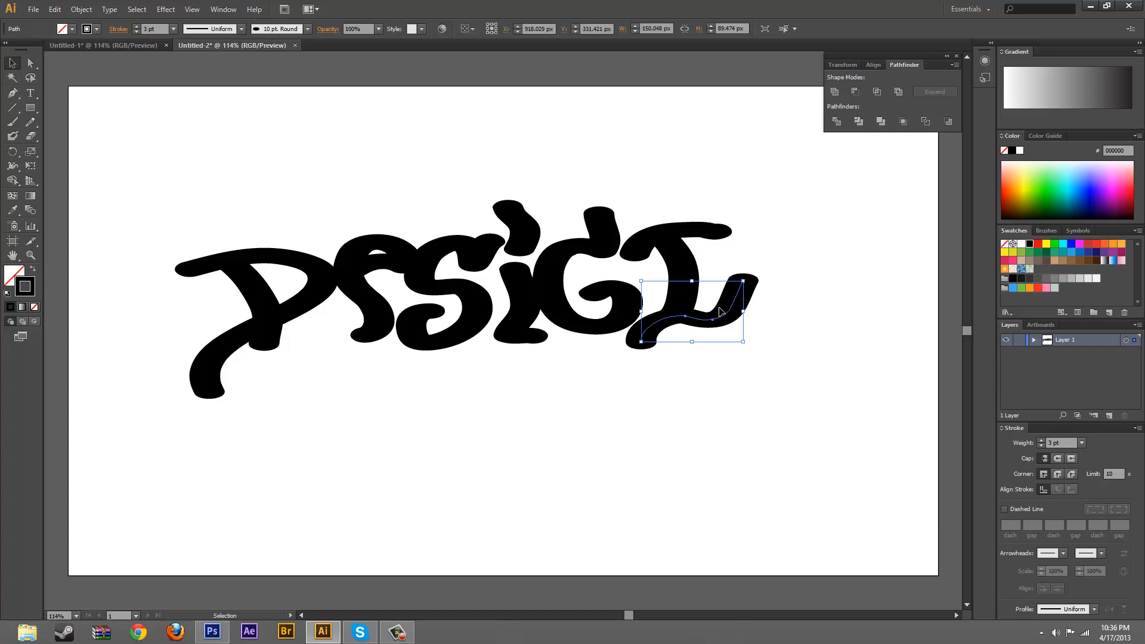
key(Delete)
click(13, 121)
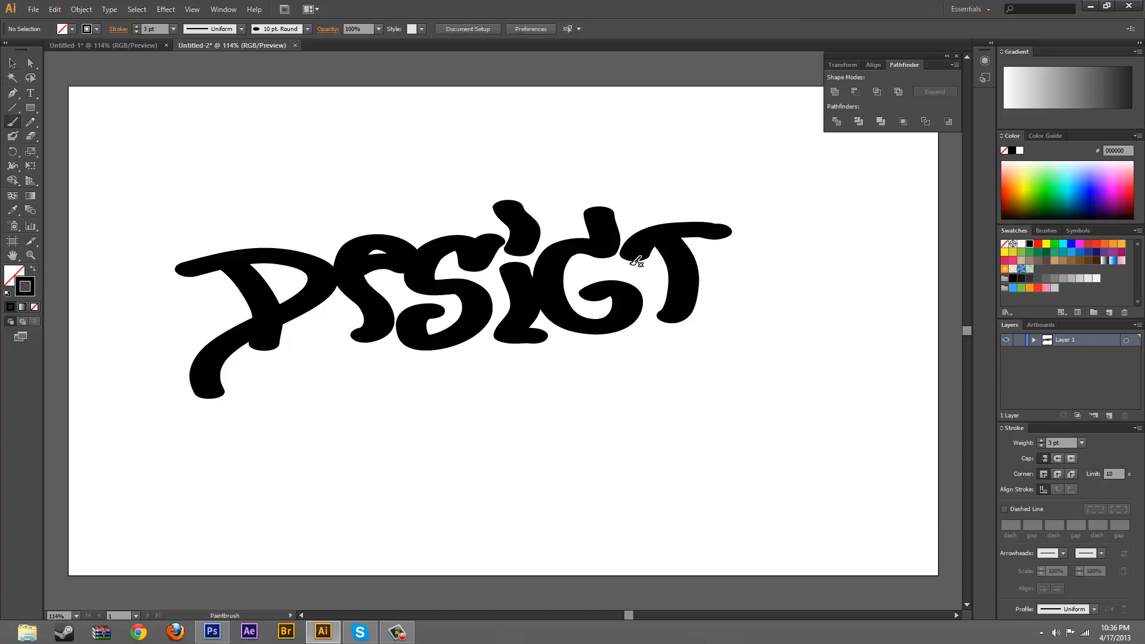
mouse_move(741, 278)
mouse_down()
mouse_move(741, 306)
mouse_move(730, 315)
mouse_move(648, 328)
mouse_move(621, 346)
mouse_up()
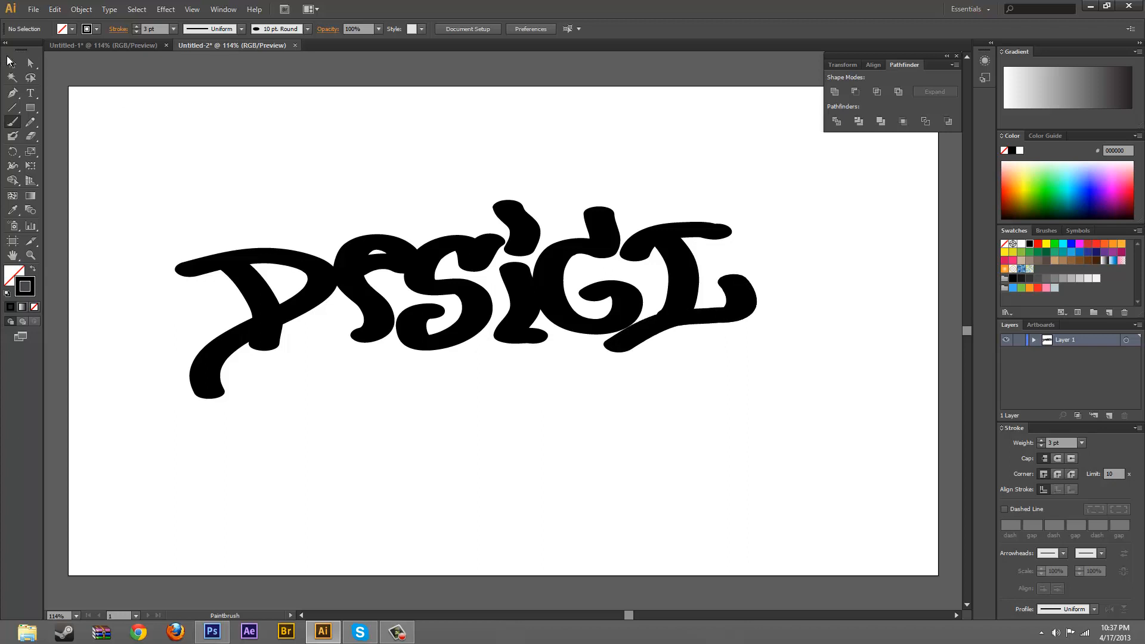
click(9, 61)
drag(714, 318, 717, 312)
click(727, 354)
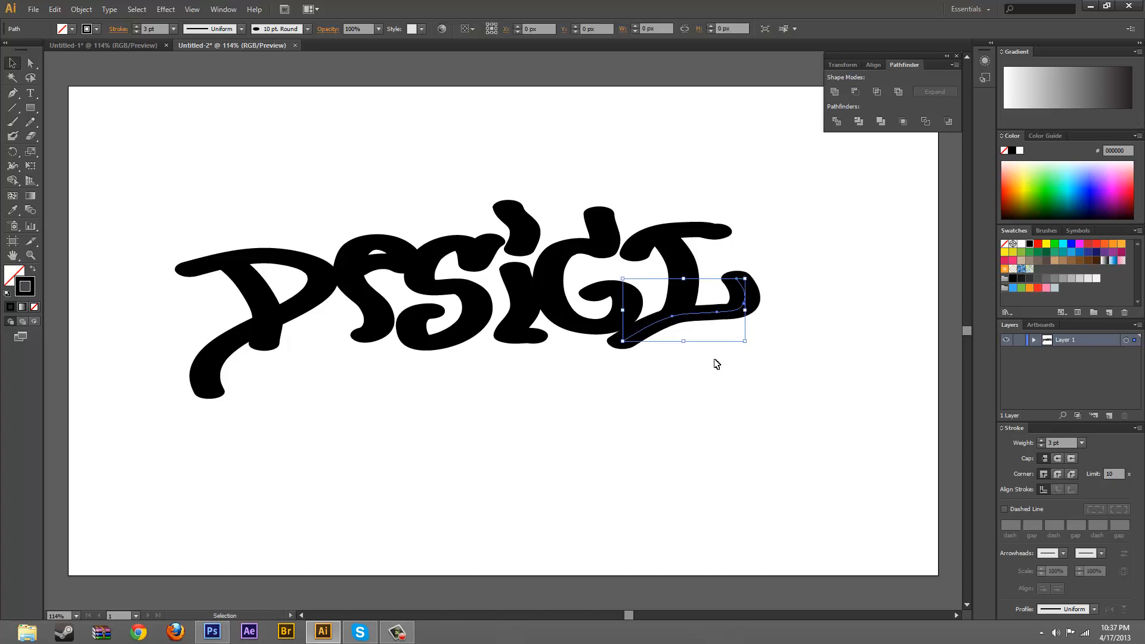
click(712, 384)
click(685, 266)
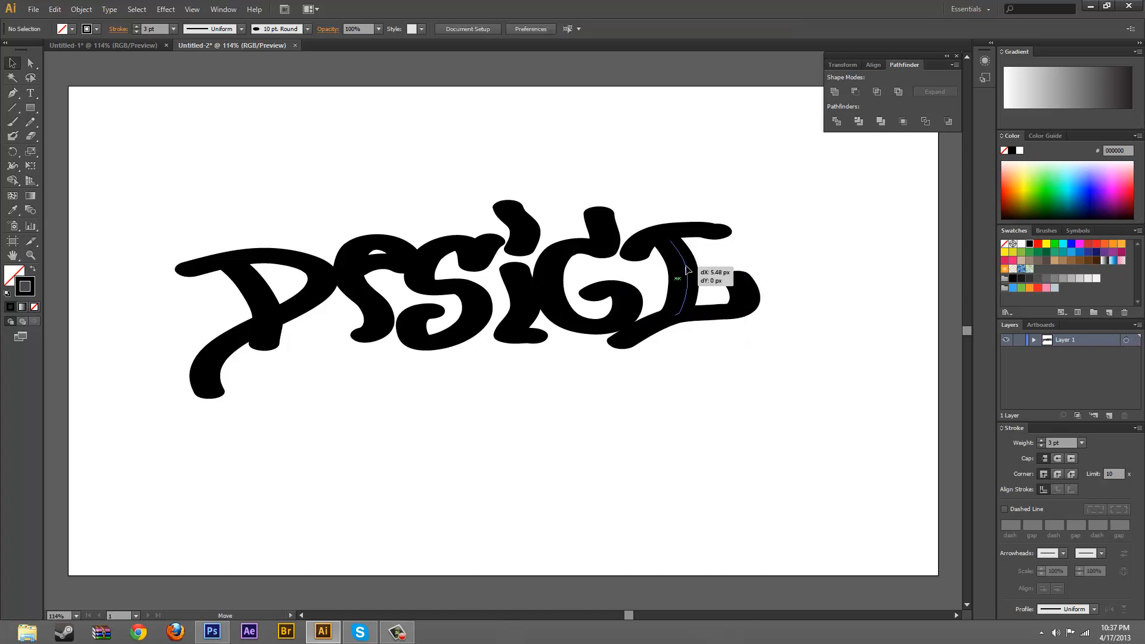
click(740, 435)
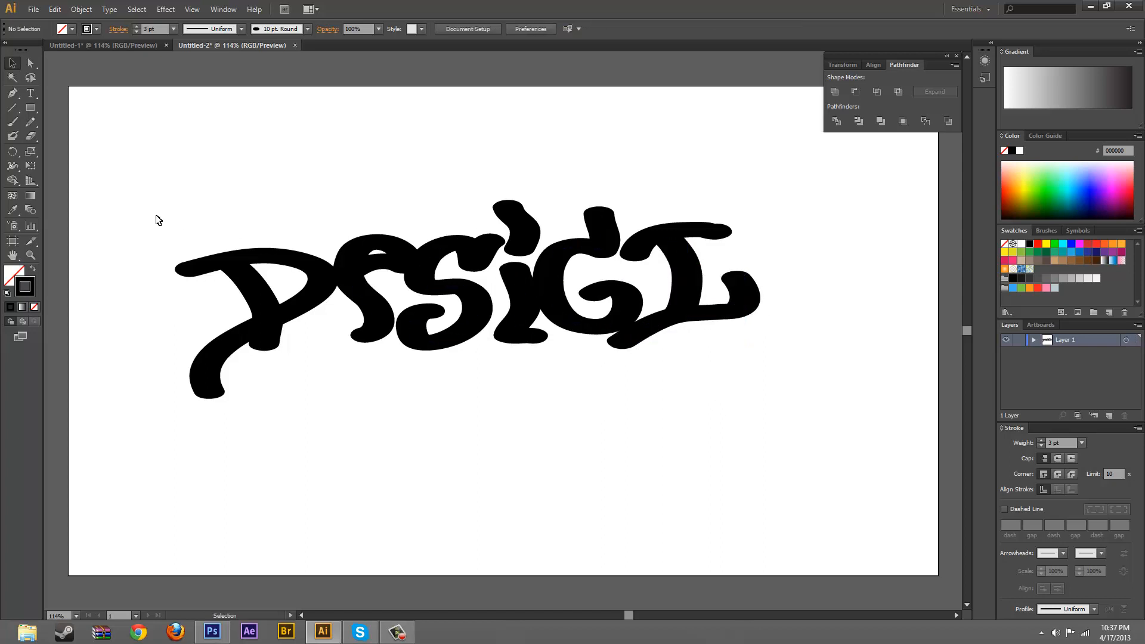
Step: Shift the entire word slightly left and up on the artboard
drag(156, 220, 803, 427)
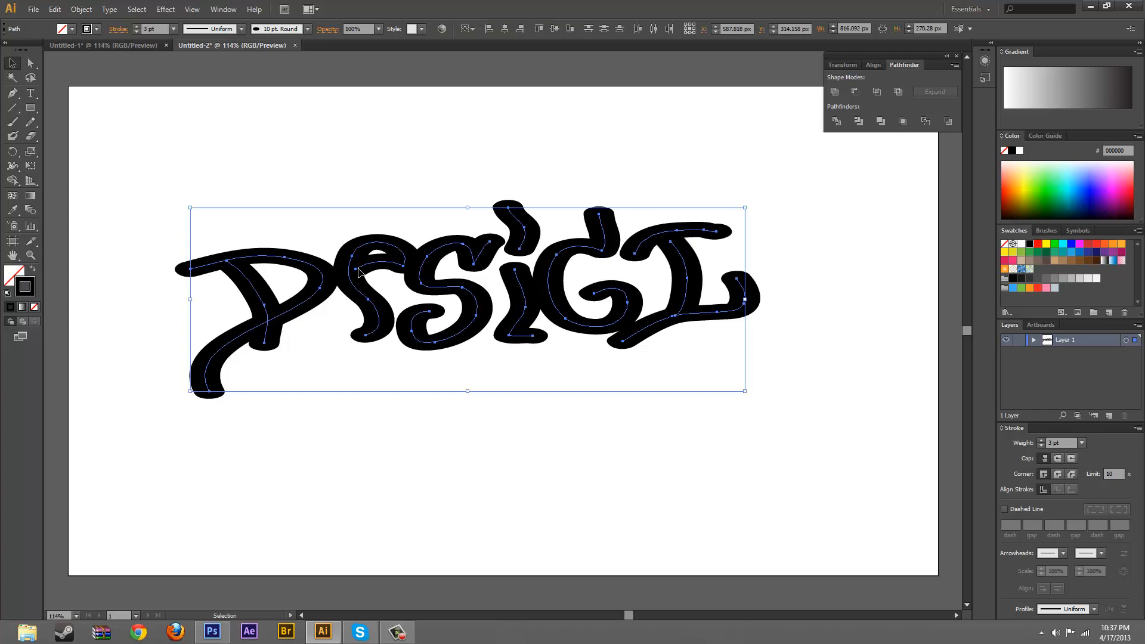
drag(269, 258, 249, 251)
click(690, 353)
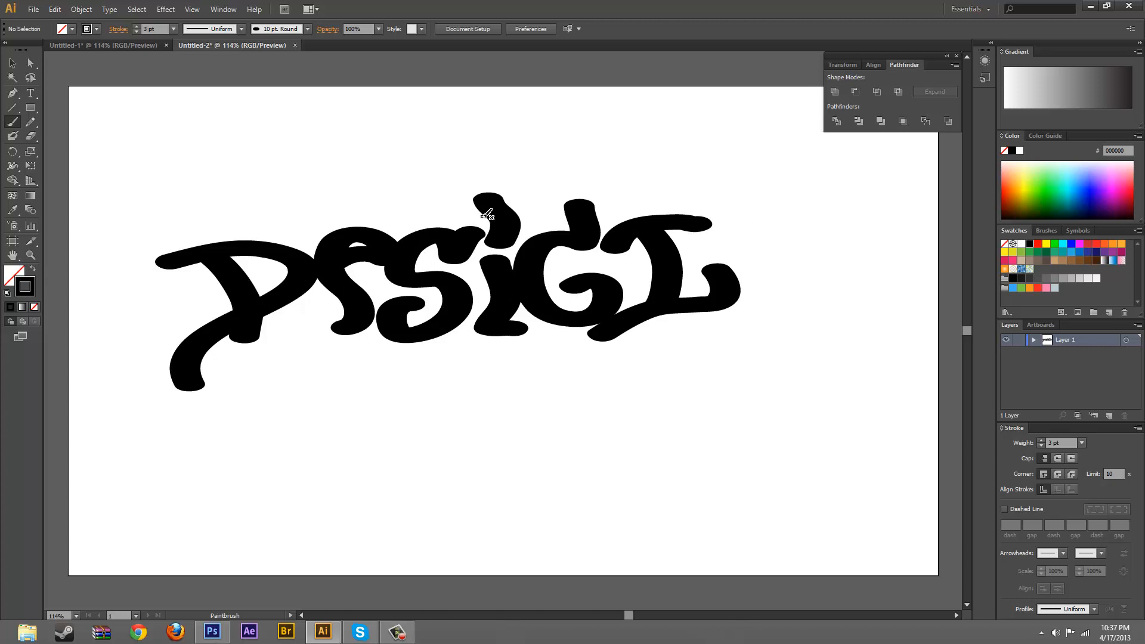
Step: Try a long diagonal stroke through the last letter, and delete all strokes of that letter
drag(662, 191, 705, 350)
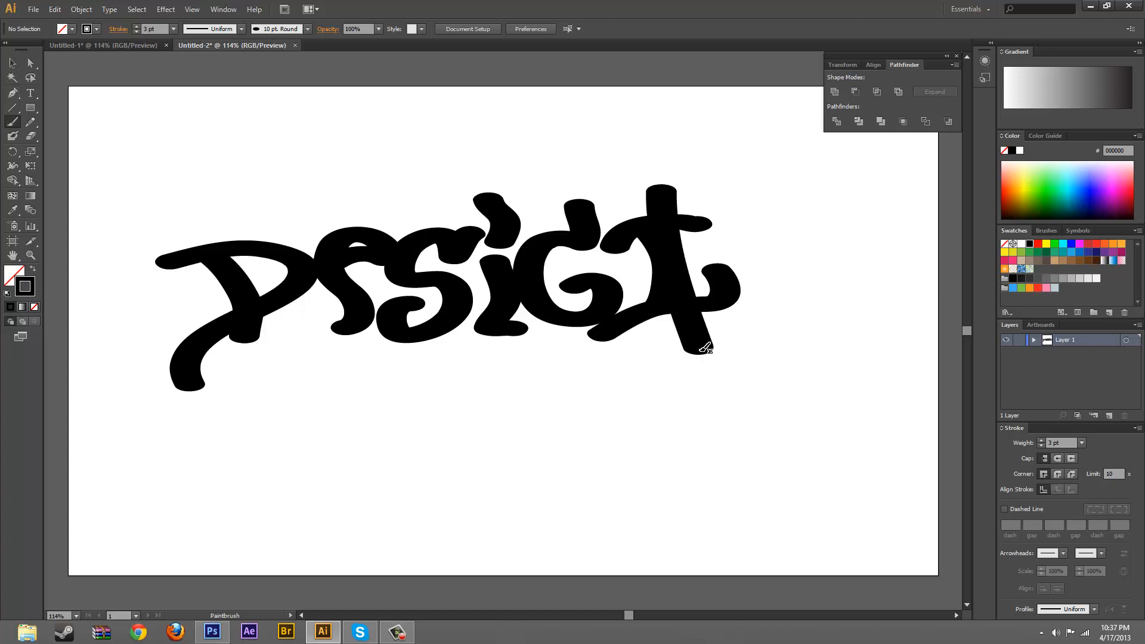
click(12, 62)
drag(619, 133, 765, 446)
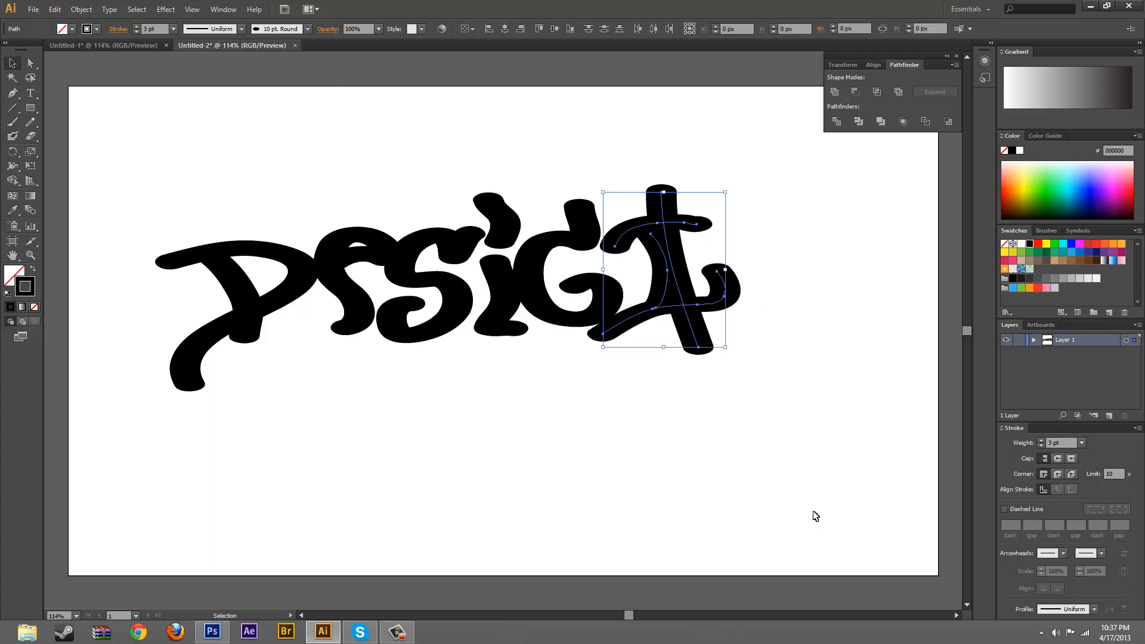
key(Delete)
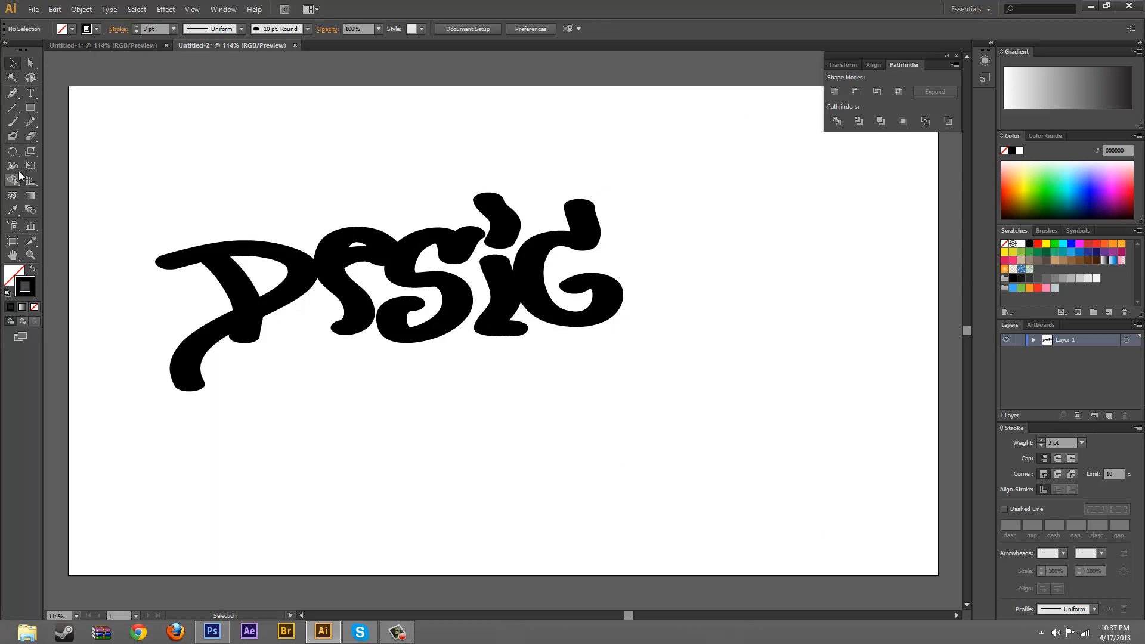
Step: Try painting an uppercase N in one stroke right of the G, and undo it
click(12, 122)
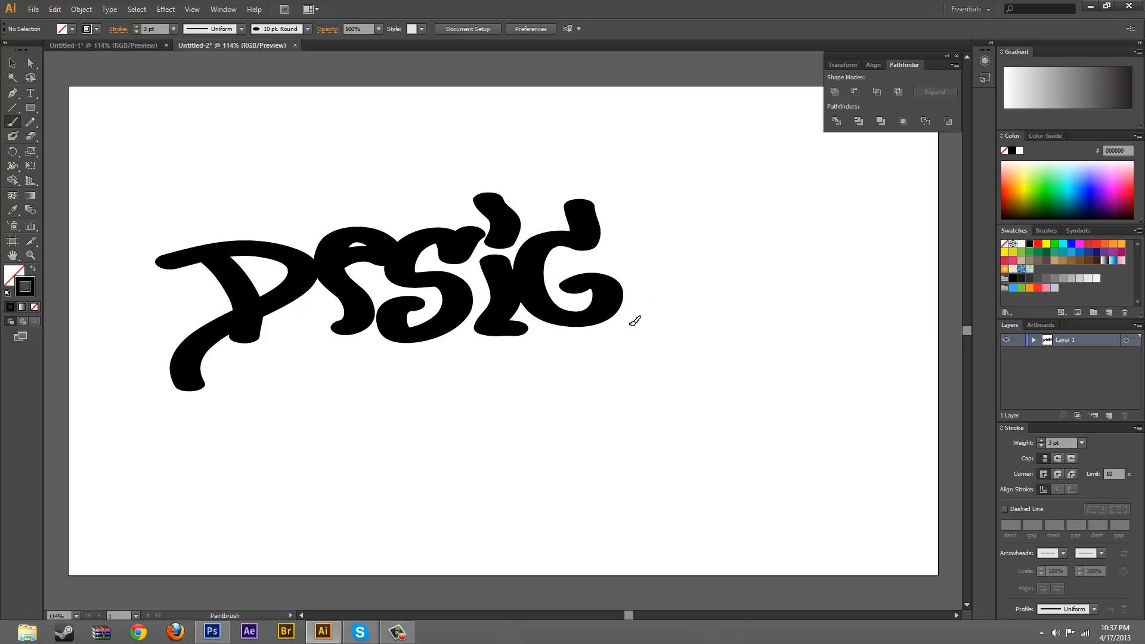
mouse_move(635, 321)
mouse_down()
mouse_move(643, 274)
mouse_move(636, 215)
mouse_move(681, 311)
mouse_move(675, 327)
mouse_move(707, 255)
mouse_move(714, 198)
mouse_up()
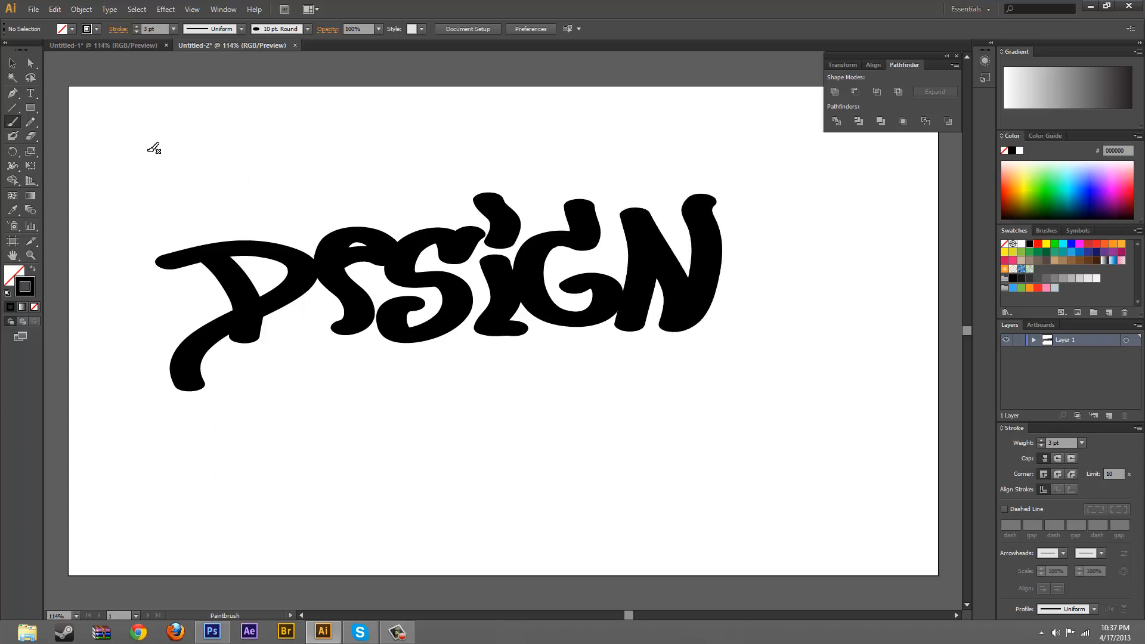
key(ctrl+z)
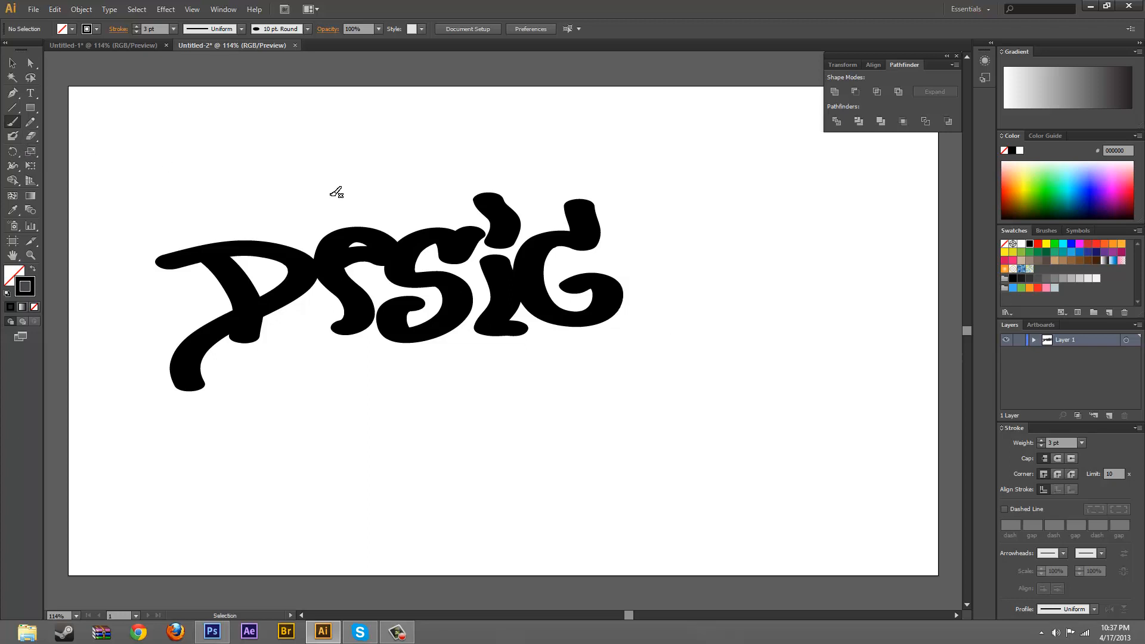
Step: Paint a rounded lowercase n touching the right of the G, and move the whole word right and down toward the artboard's centre
mouse_move(631, 311)
mouse_down()
mouse_move(636, 251)
mouse_move(622, 213)
mouse_move(636, 231)
mouse_move(697, 228)
mouse_move(683, 279)
mouse_move(714, 298)
mouse_up()
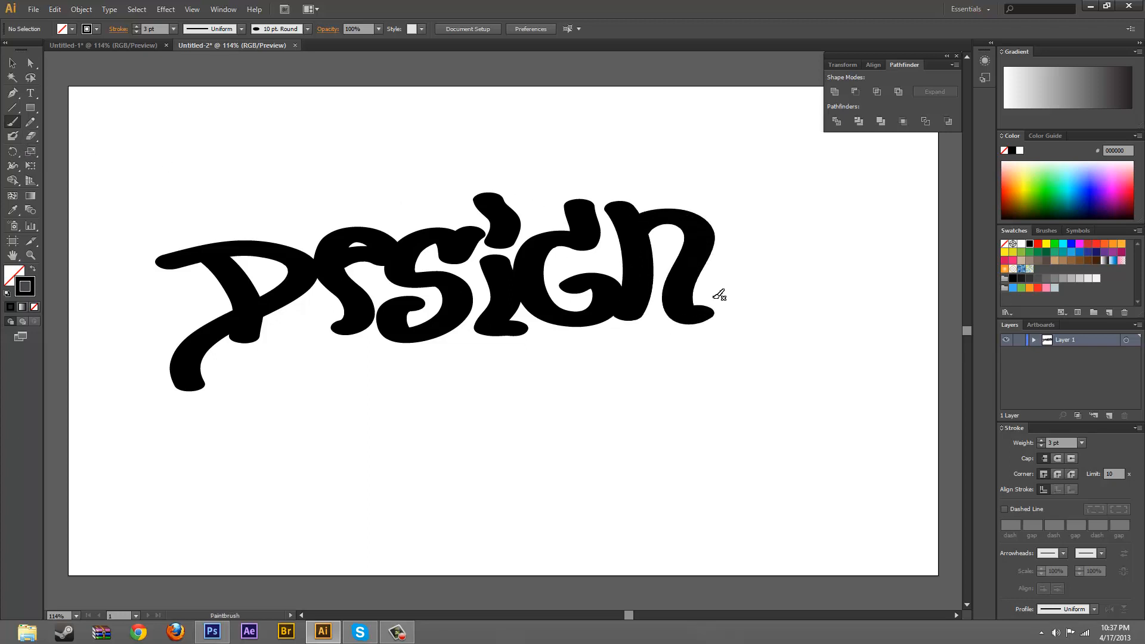
click(13, 63)
drag(164, 195, 831, 377)
drag(692, 271, 746, 296)
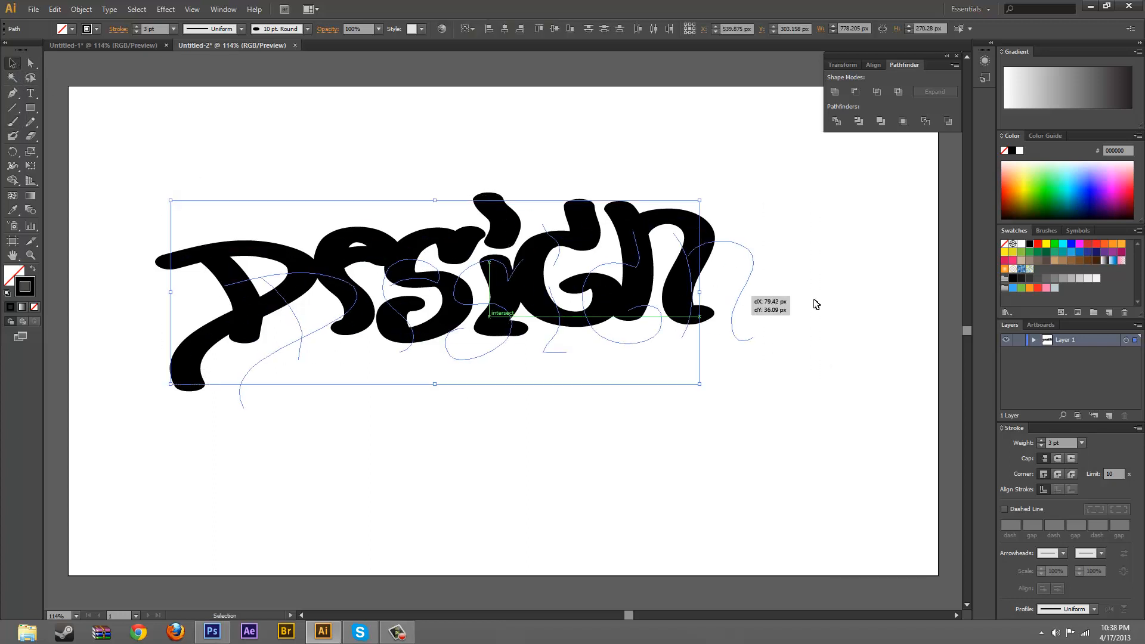
click(832, 297)
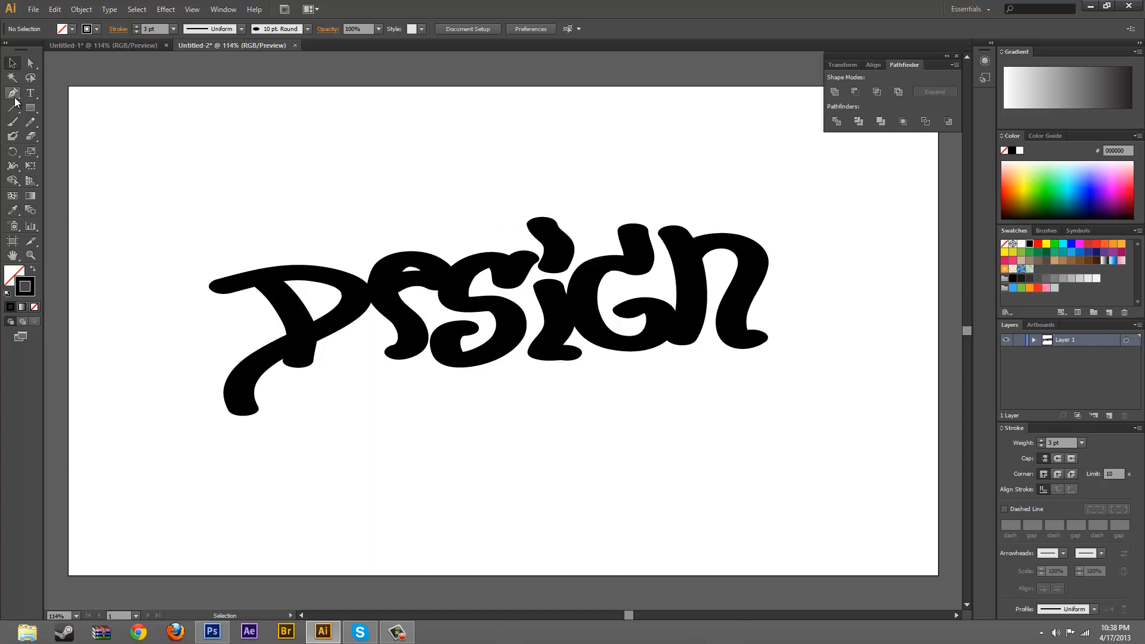
Step: Review the lettering in Untitled-1, and in Untitled-2 paint small oval dots at the left tip of the D and above the G
click(97, 44)
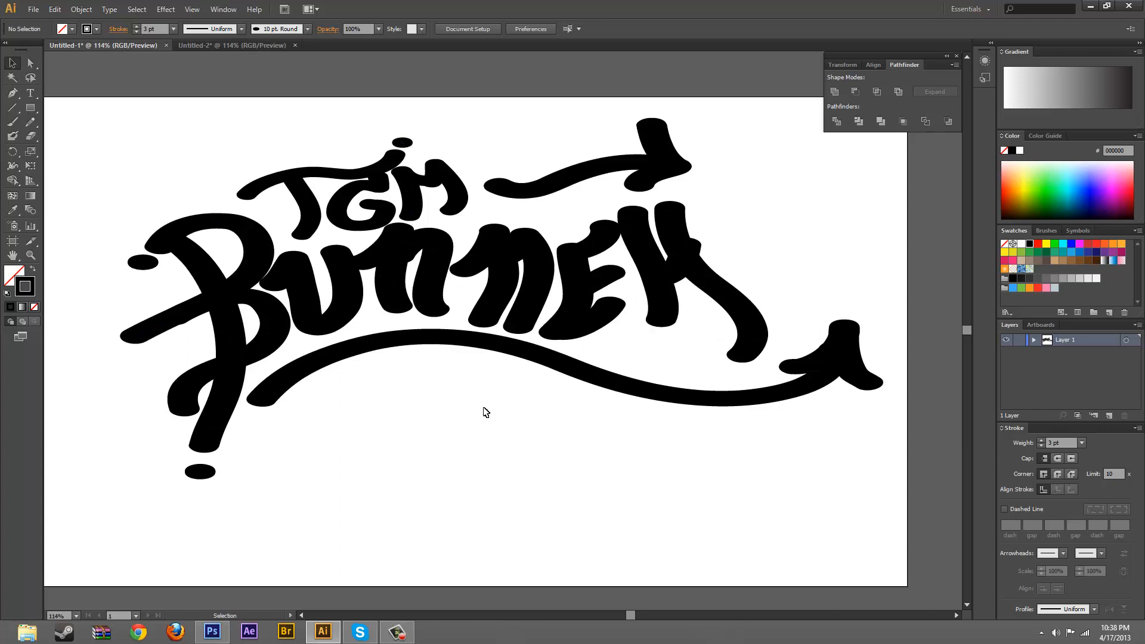
click(220, 46)
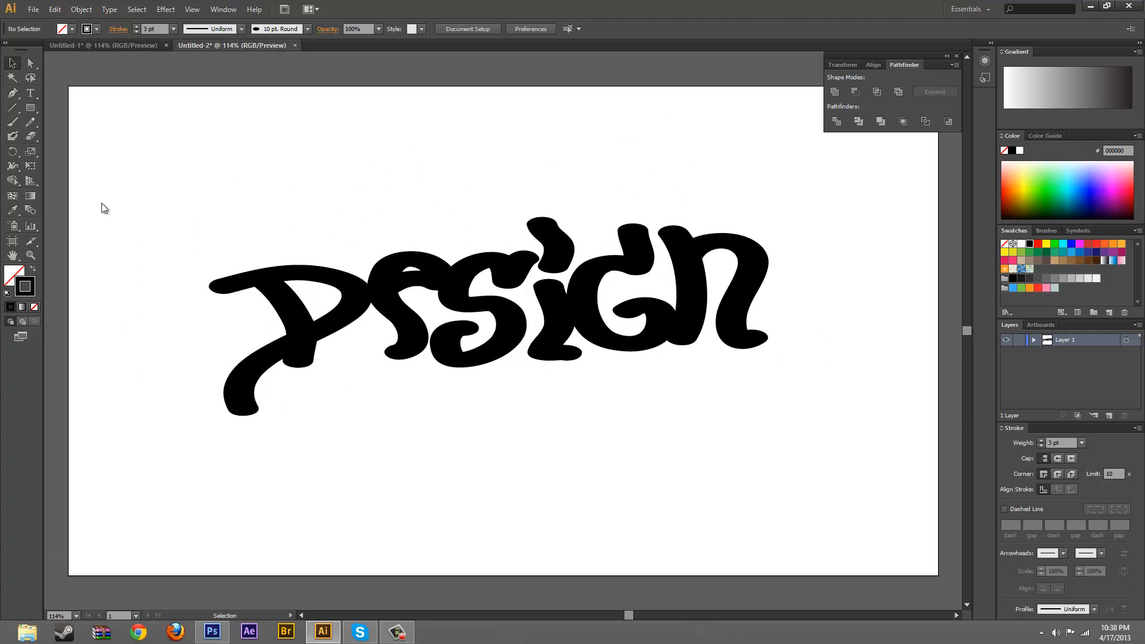
click(12, 121)
drag(210, 296, 201, 301)
click(12, 62)
click(169, 302)
click(13, 122)
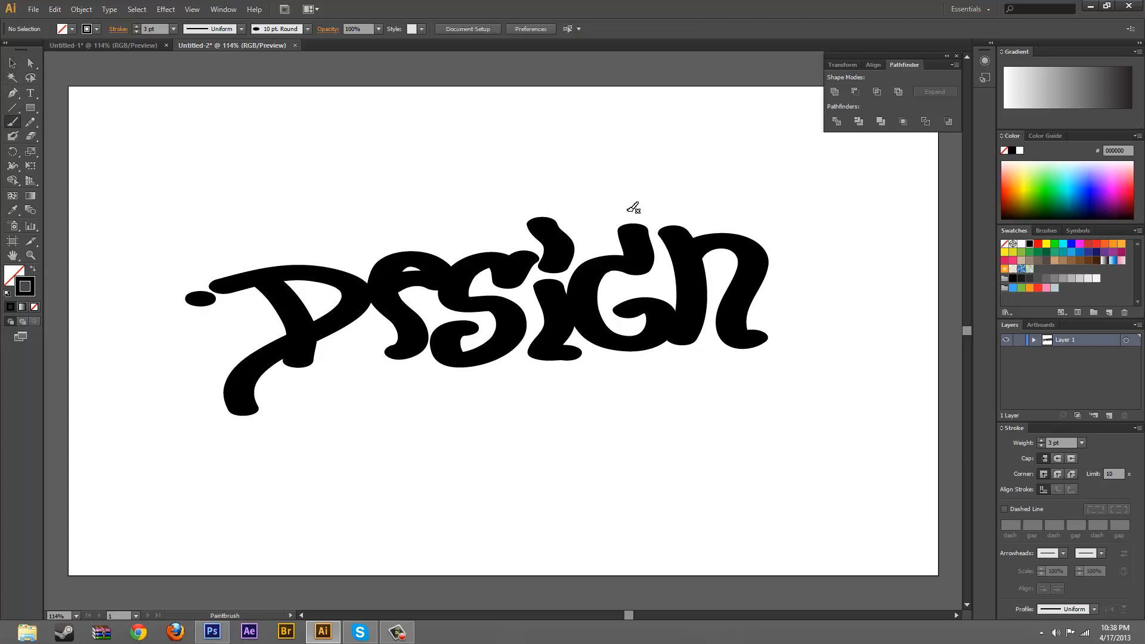
drag(631, 210, 620, 210)
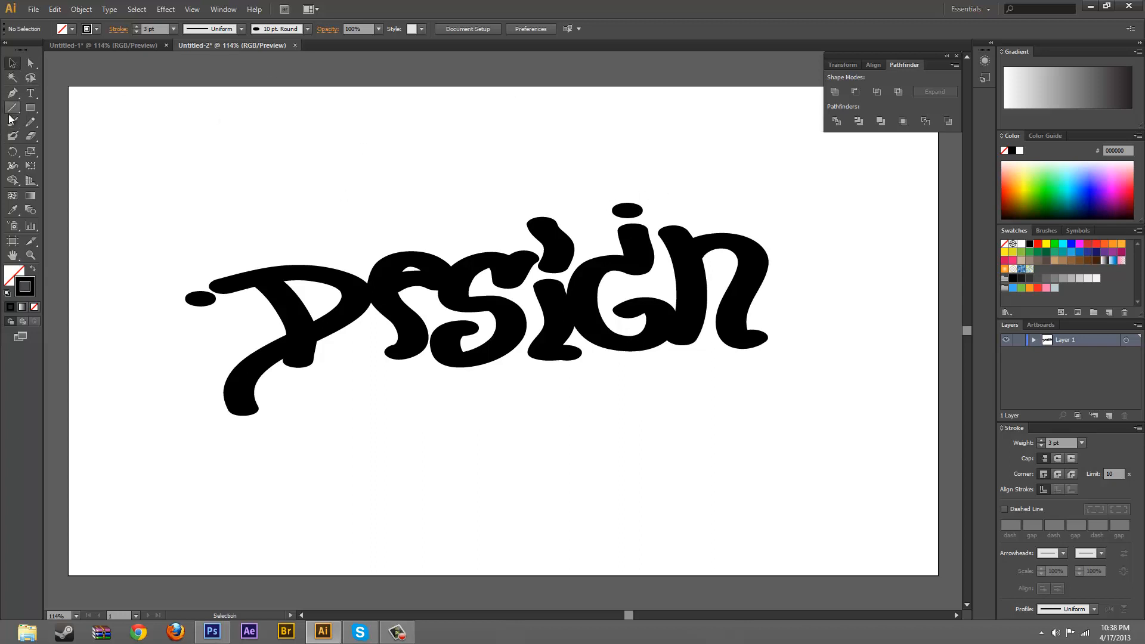
Step: Try small oval dots above the i, beside the n's foot and beneath the i and e, and undo them
drag(532, 202, 541, 202)
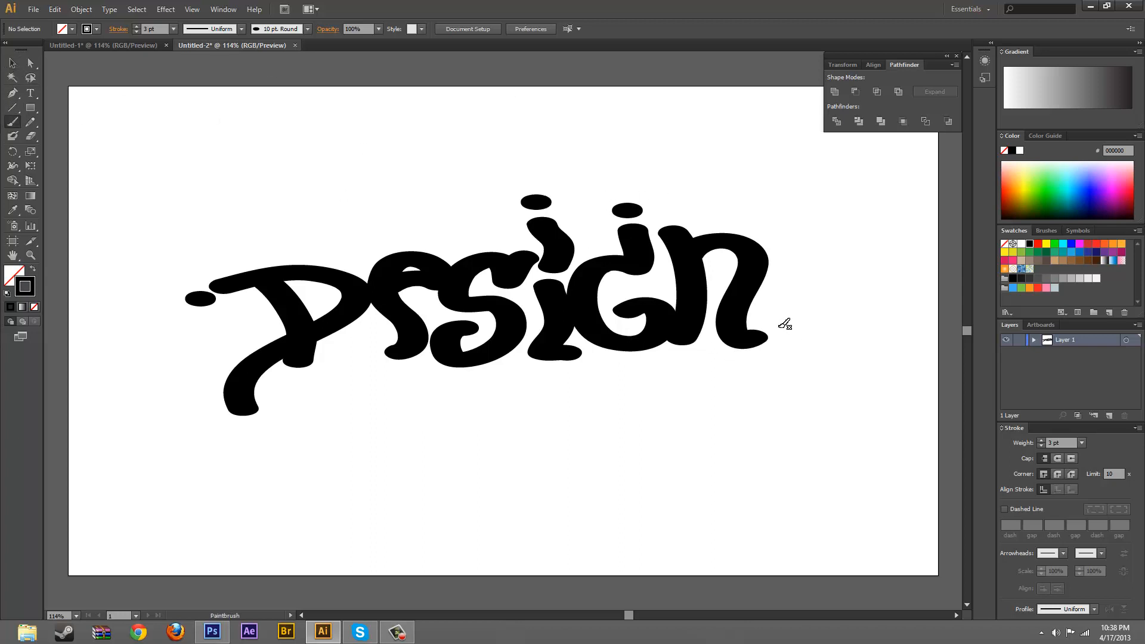
drag(775, 326, 783, 326)
drag(598, 369, 606, 369)
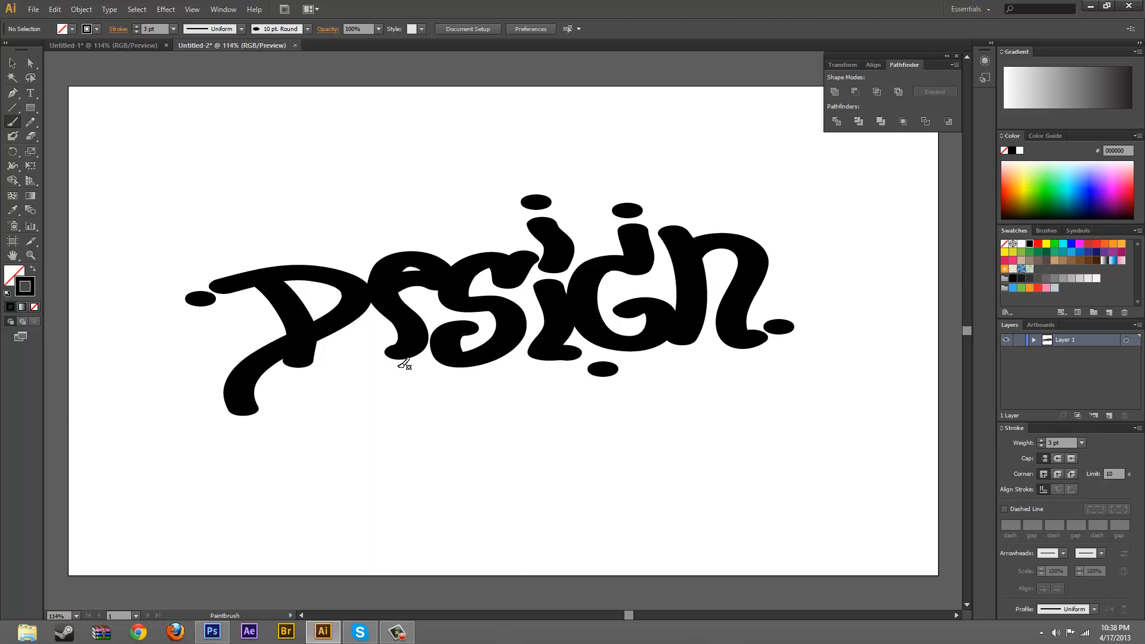
drag(391, 368, 399, 368)
click(15, 62)
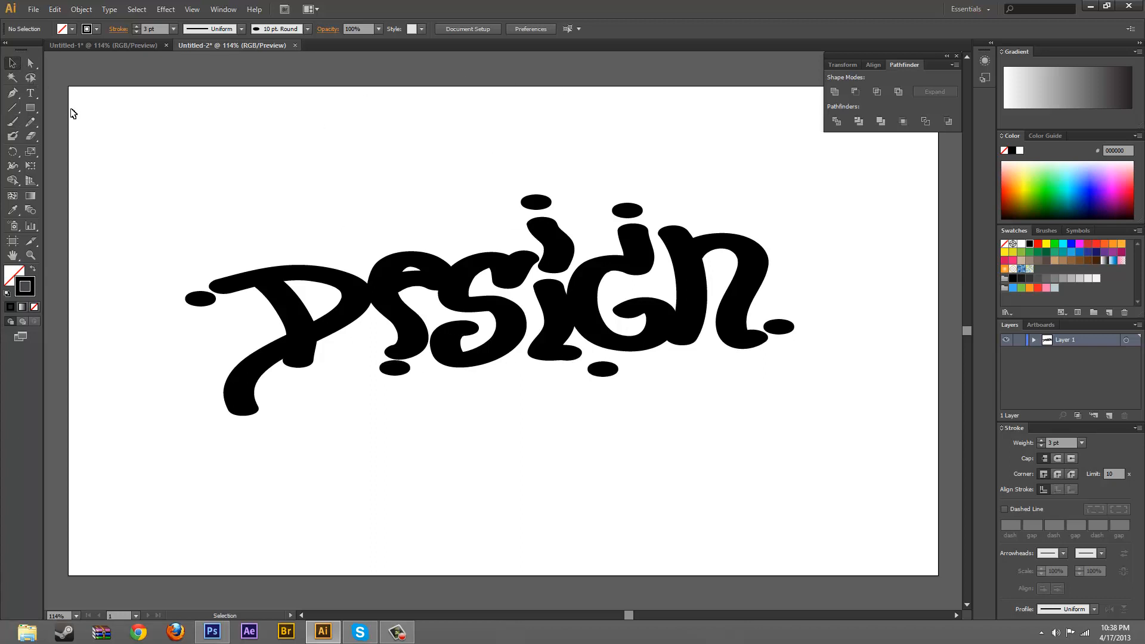
key(ctrl+z)
key(ctrl+z)
key(ctrl+z)
key(ctrl+z)
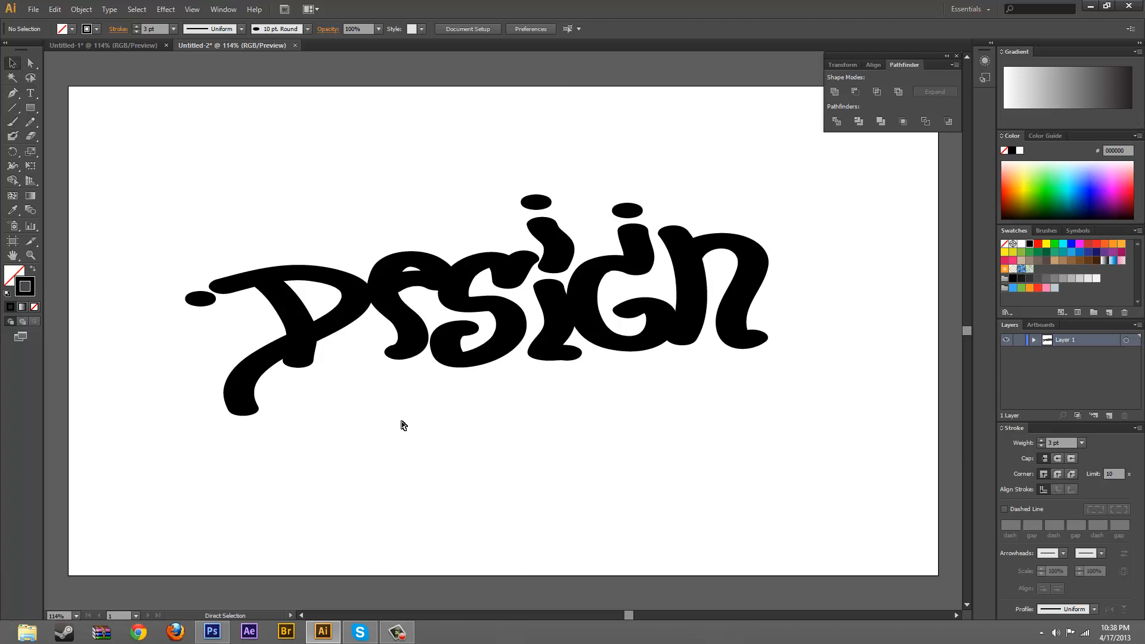
Step: Move the dot above the G to the right end of the n's foot, and nudge it slightly down and left
drag(628, 211, 774, 320)
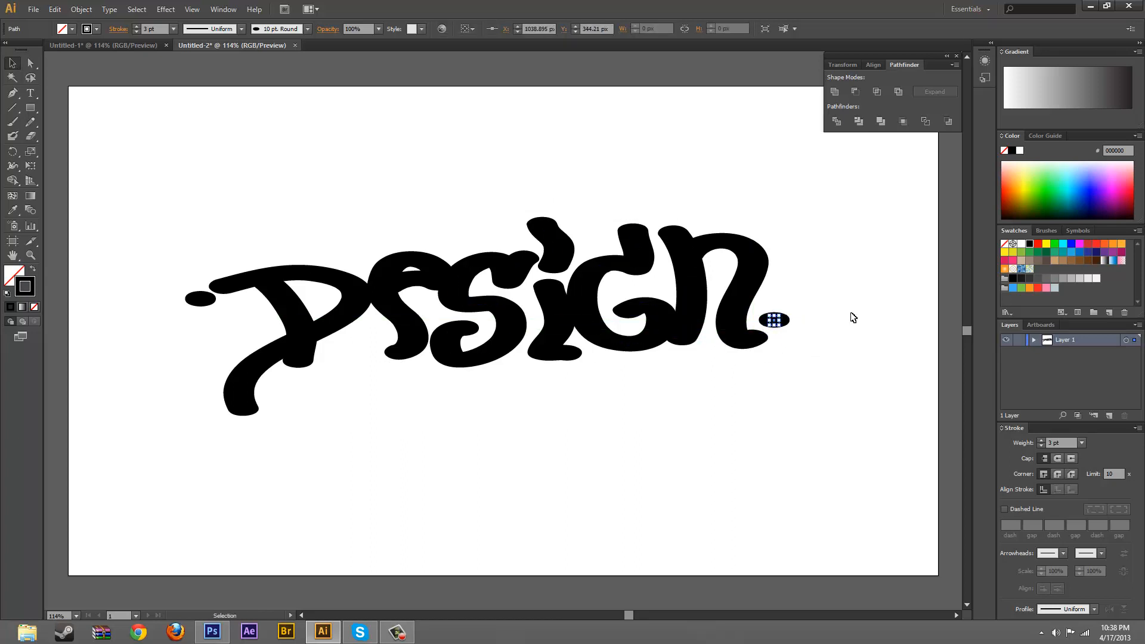
key(Down)
key(Down)
key(Left)
key(Left)
key(Down)
key(Down)
key(Down)
key(Left)
key(Left)
click(811, 299)
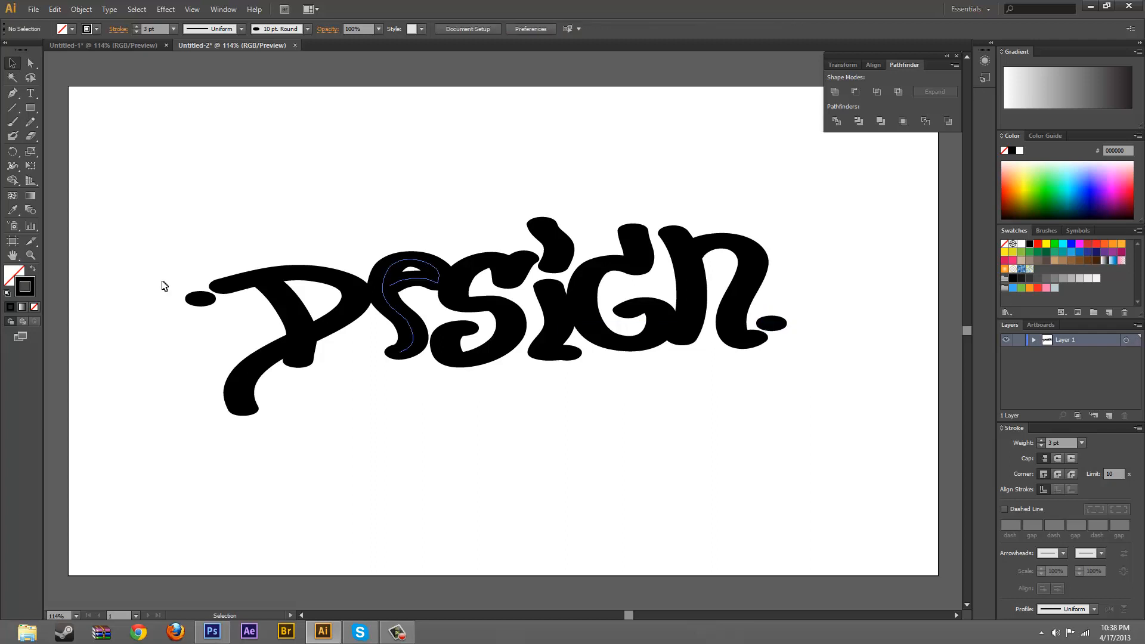
Step: Paint a long wavy underline beneath the word, from below the D's tail to past the n, rising at its right end
click(12, 123)
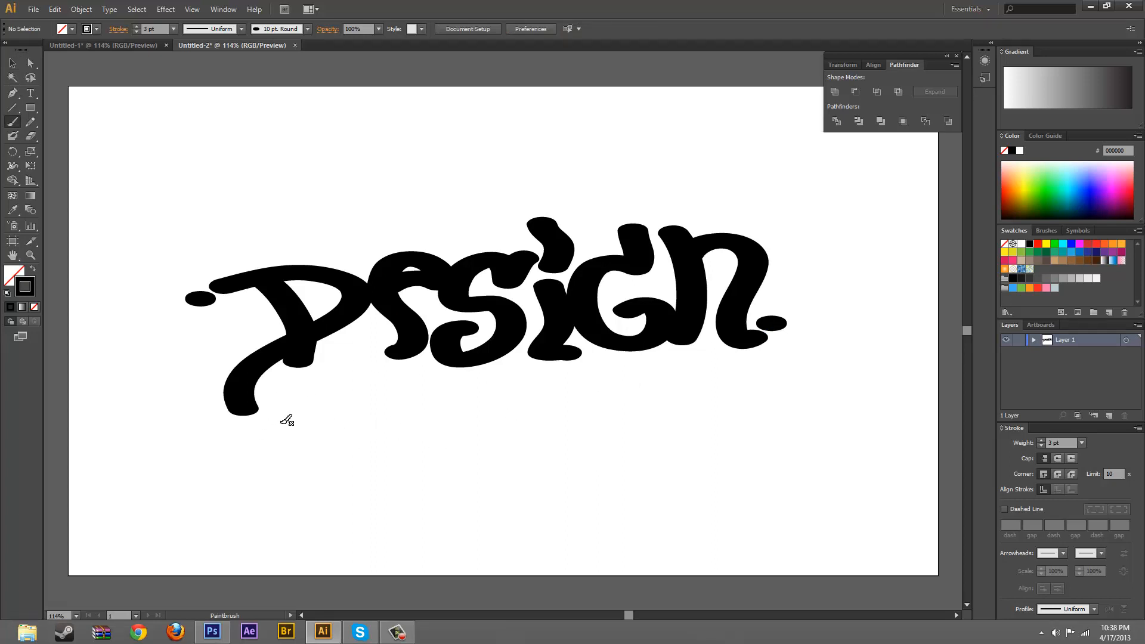
mouse_move(281, 417)
mouse_down()
mouse_move(368, 376)
mouse_move(521, 393)
mouse_move(803, 366)
mouse_move(844, 342)
mouse_up()
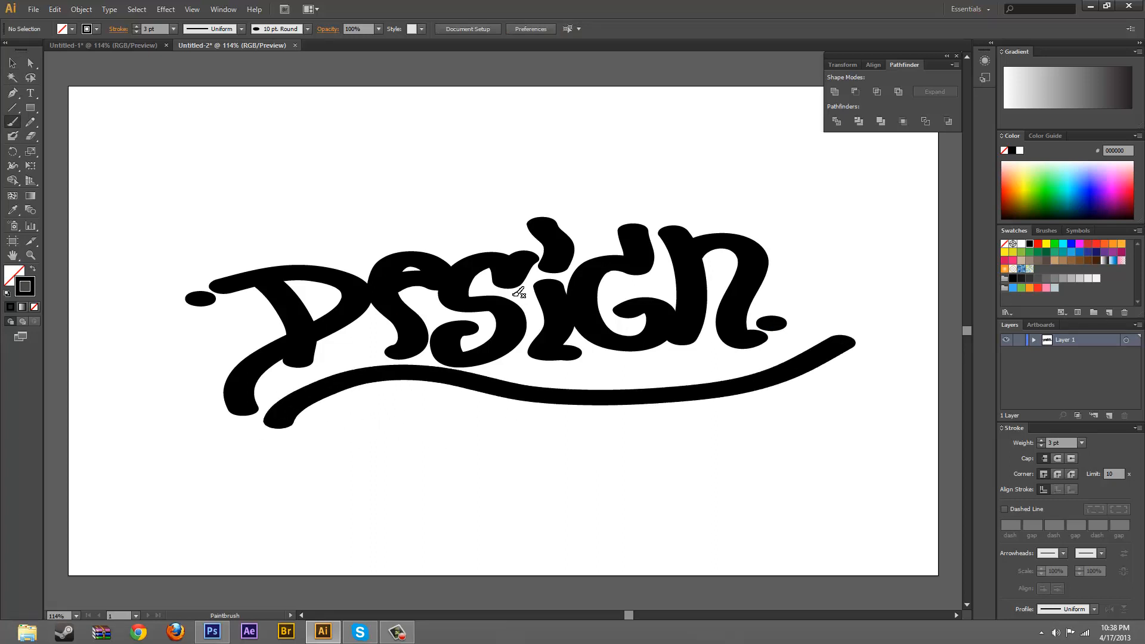
Step: Move the underline swoosh slightly down and paint an arrowhead stroke around its raised right end
click(12, 63)
click(514, 397)
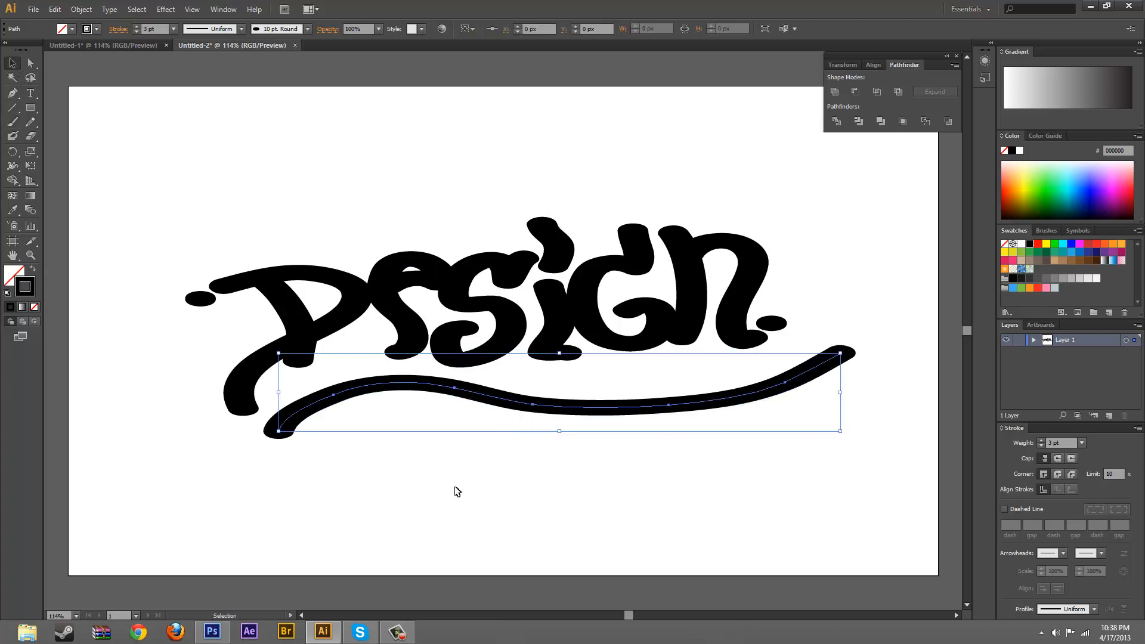
click(13, 122)
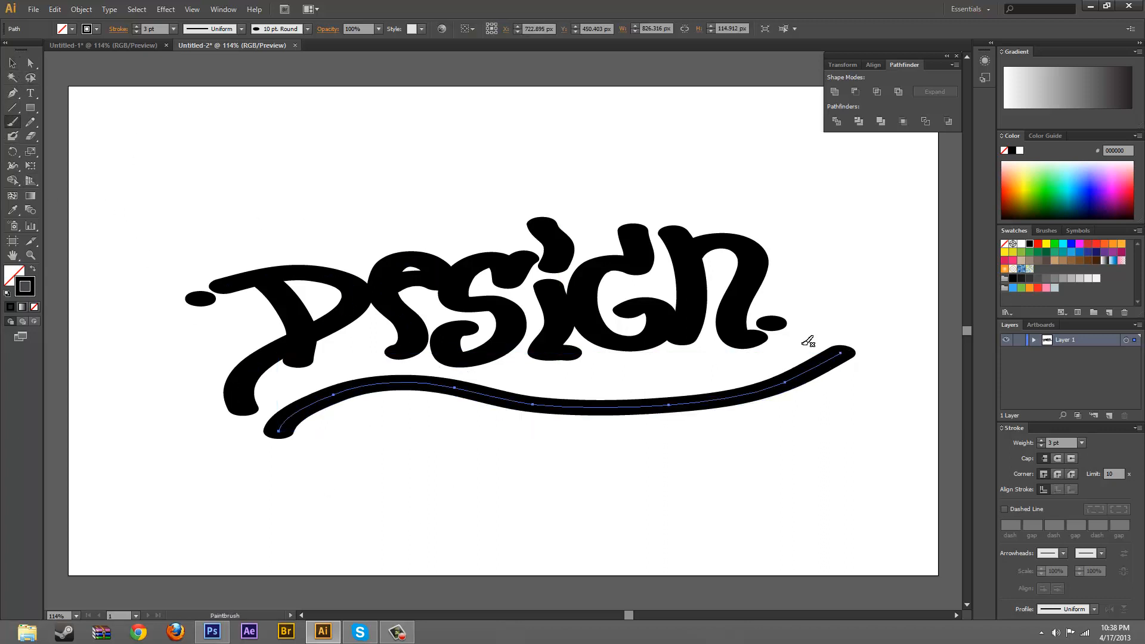
mouse_move(786, 340)
mouse_down()
mouse_move(849, 344)
mouse_move(863, 392)
mouse_up()
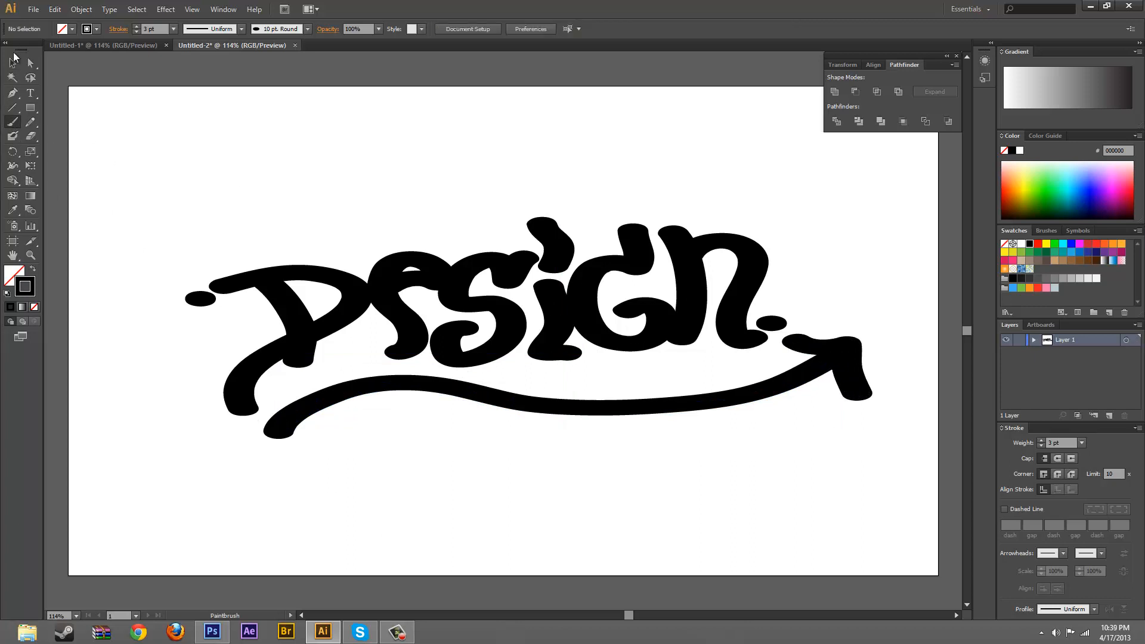
Step: Shift the underline and its arrowhead together slightly up and to the right
click(13, 63)
mouse_move(857, 303)
mouse_down()
mouse_move(778, 437)
mouse_move(788, 377)
mouse_up()
click(740, 496)
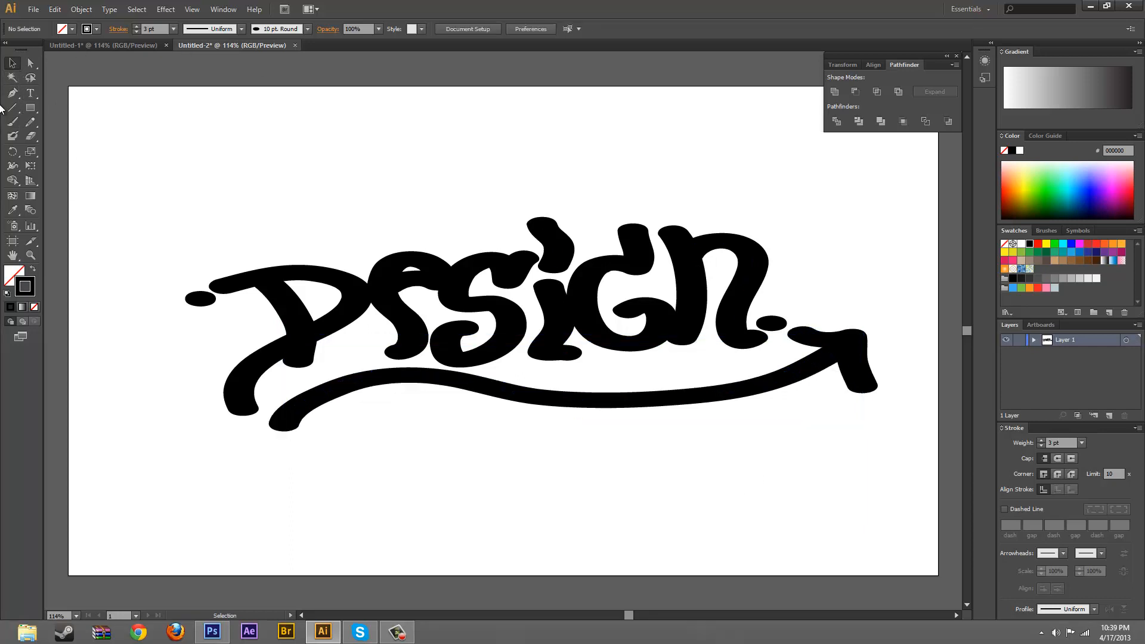
Step: Try a wavy stroke above the word, from over the n to over the D, and delete it
click(13, 122)
mouse_move(699, 207)
mouse_down()
mouse_move(624, 193)
mouse_move(495, 194)
mouse_move(384, 217)
mouse_move(276, 208)
mouse_up()
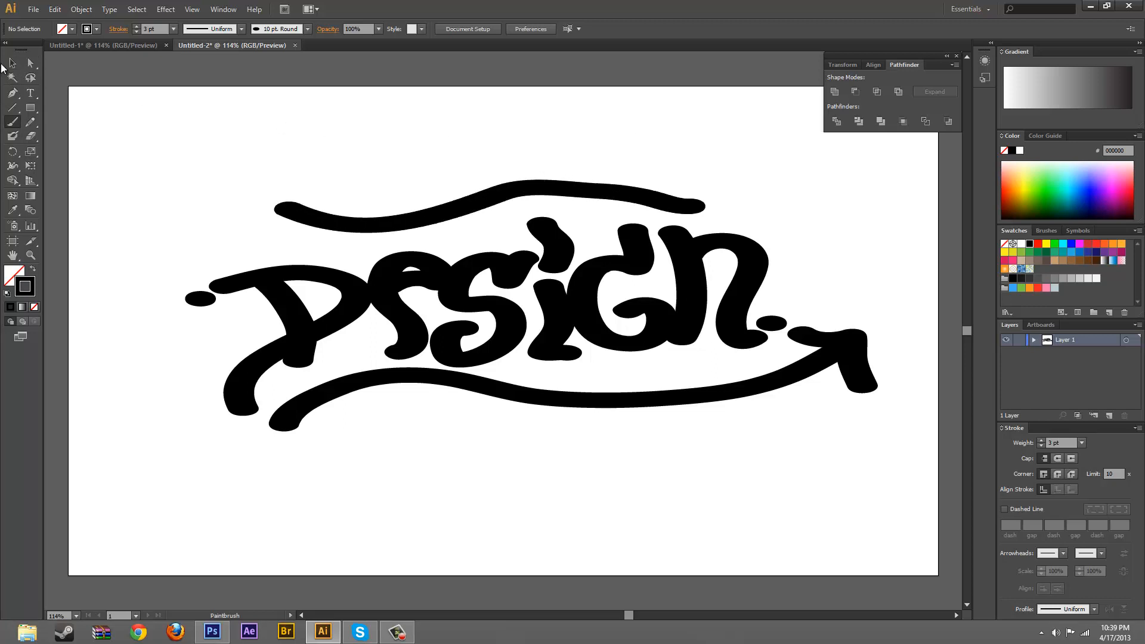
click(12, 63)
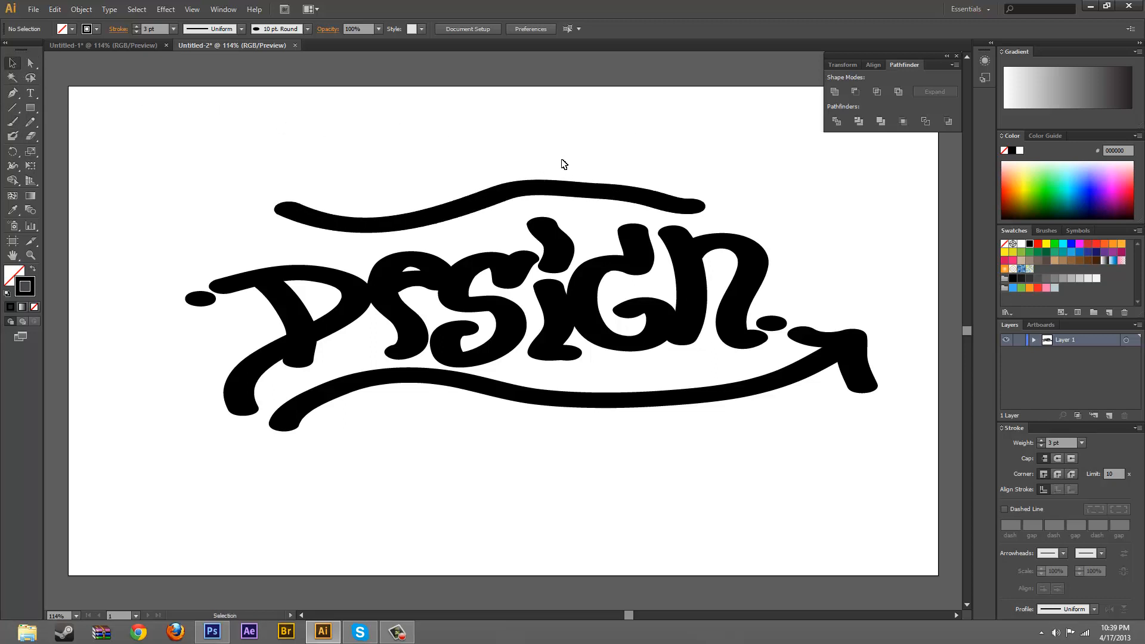
click(589, 190)
key(Delete)
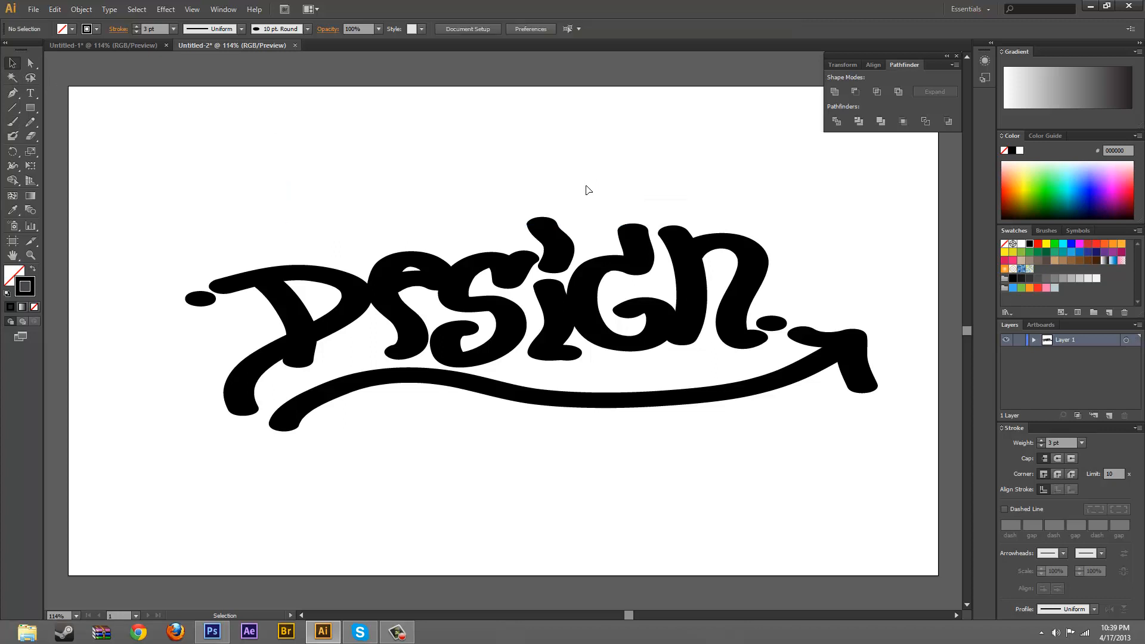
Step: Try a wavy arrow pointing left above the word, and delete both its line and its arrowhead
click(12, 121)
mouse_move(706, 210)
mouse_down()
mouse_move(545, 195)
mouse_move(411, 221)
mouse_move(325, 218)
mouse_move(278, 179)
mouse_move(373, 174)
mouse_up()
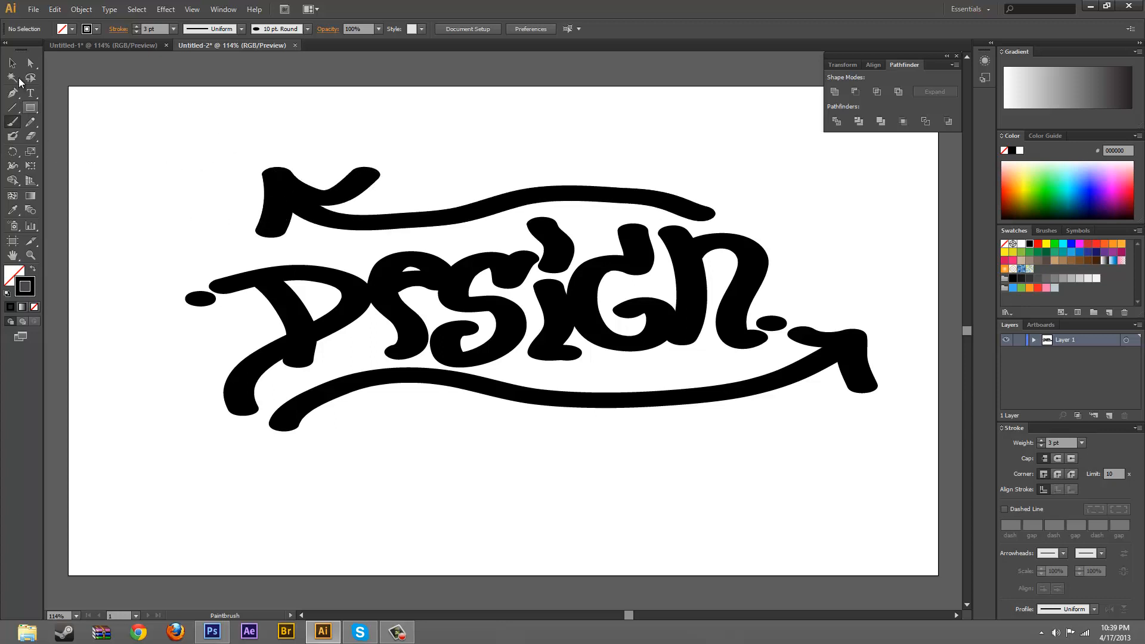
click(13, 62)
drag(287, 187, 286, 192)
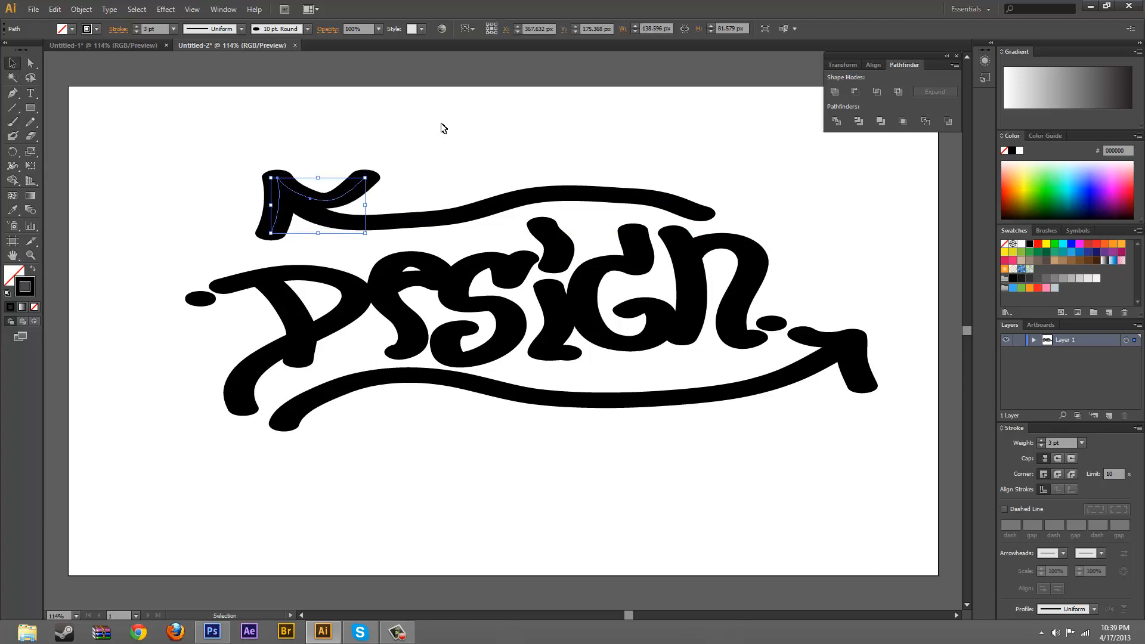
click(442, 128)
click(556, 191)
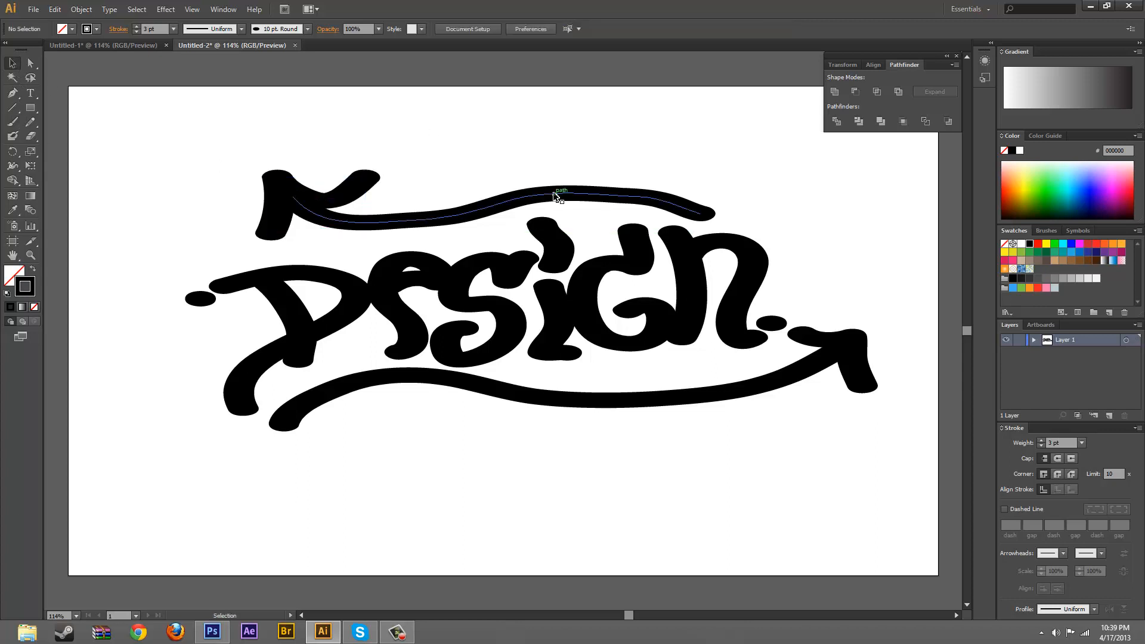
key(Delete)
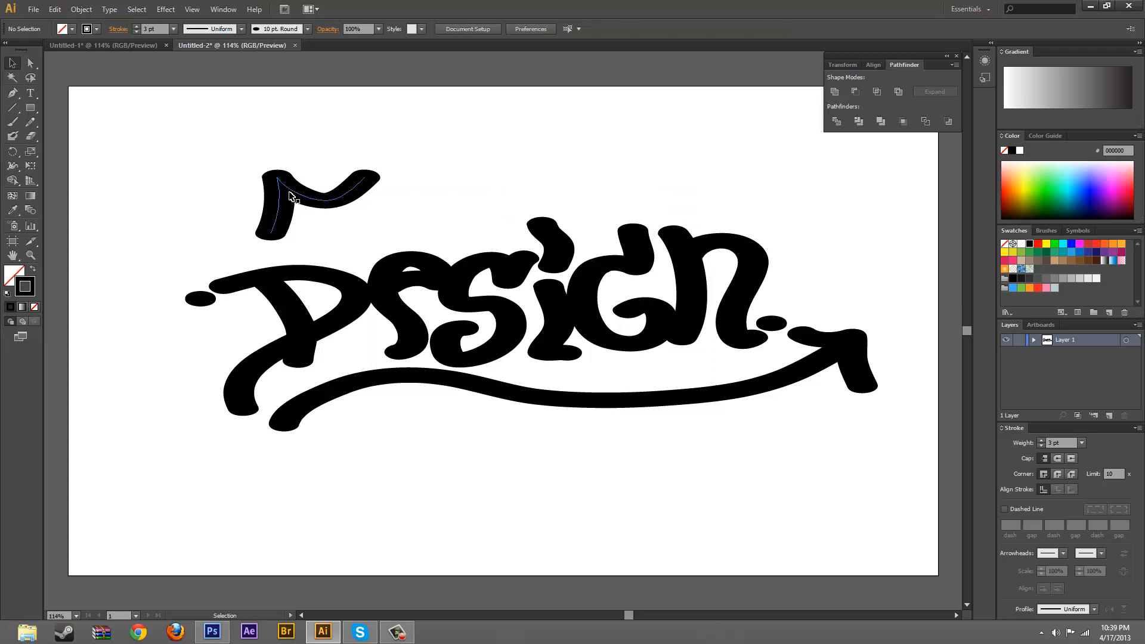
drag(331, 185, 188, 402)
key(Delete)
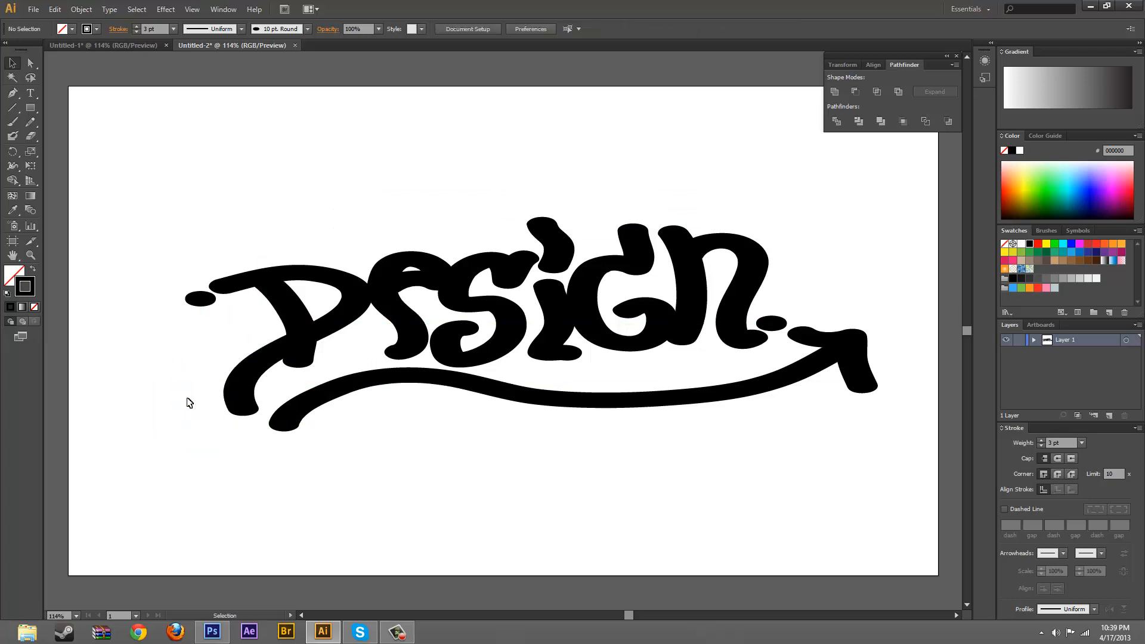
Step: Try a tall hooked stroke above the e, and undo it
click(13, 123)
mouse_move(375, 240)
mouse_down()
mouse_move(385, 207)
mouse_move(374, 140)
mouse_move(461, 109)
mouse_move(436, 159)
mouse_up()
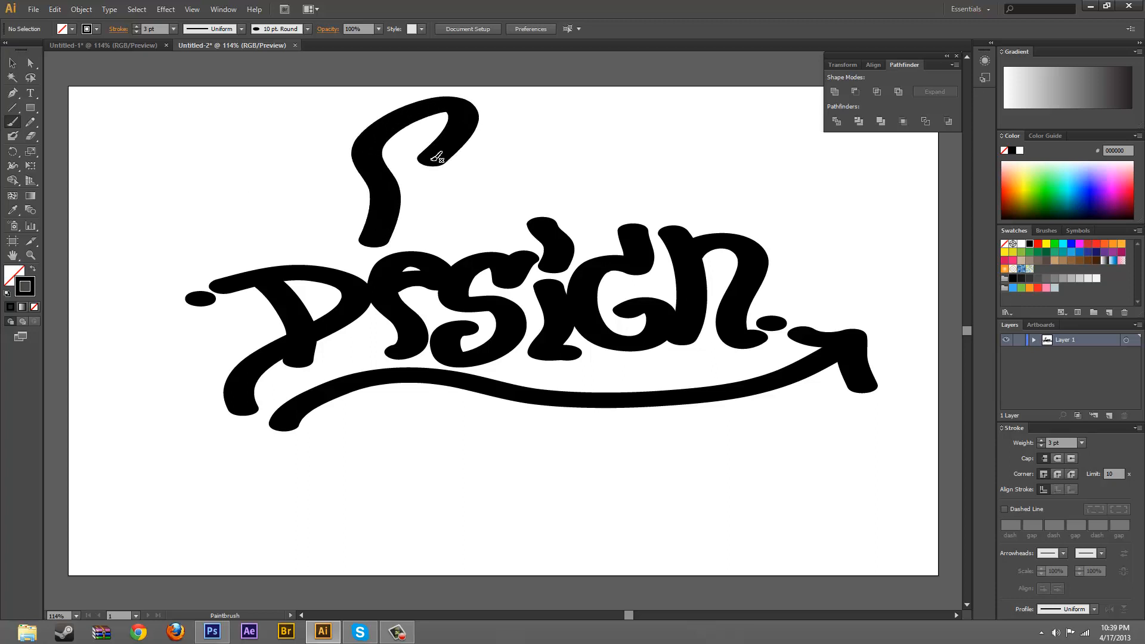
key(ctrl+z)
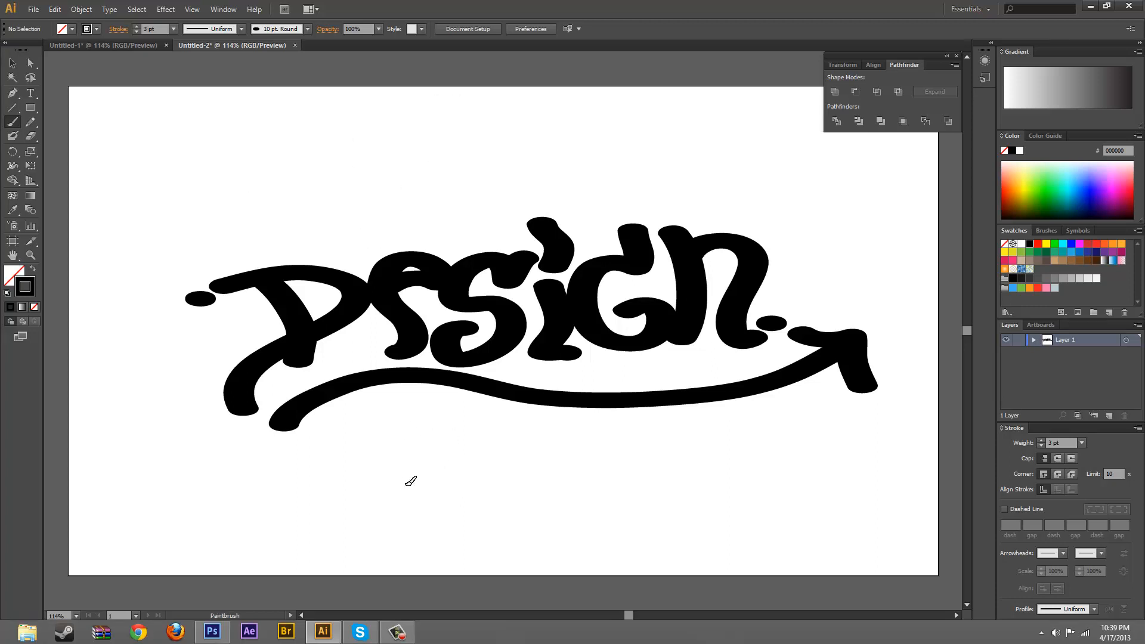
Step: Try a heart of two curled strokes beneath the underline, and delete it
mouse_move(407, 485)
mouse_down()
mouse_move(401, 405)
mouse_move(444, 421)
mouse_move(433, 431)
mouse_up()
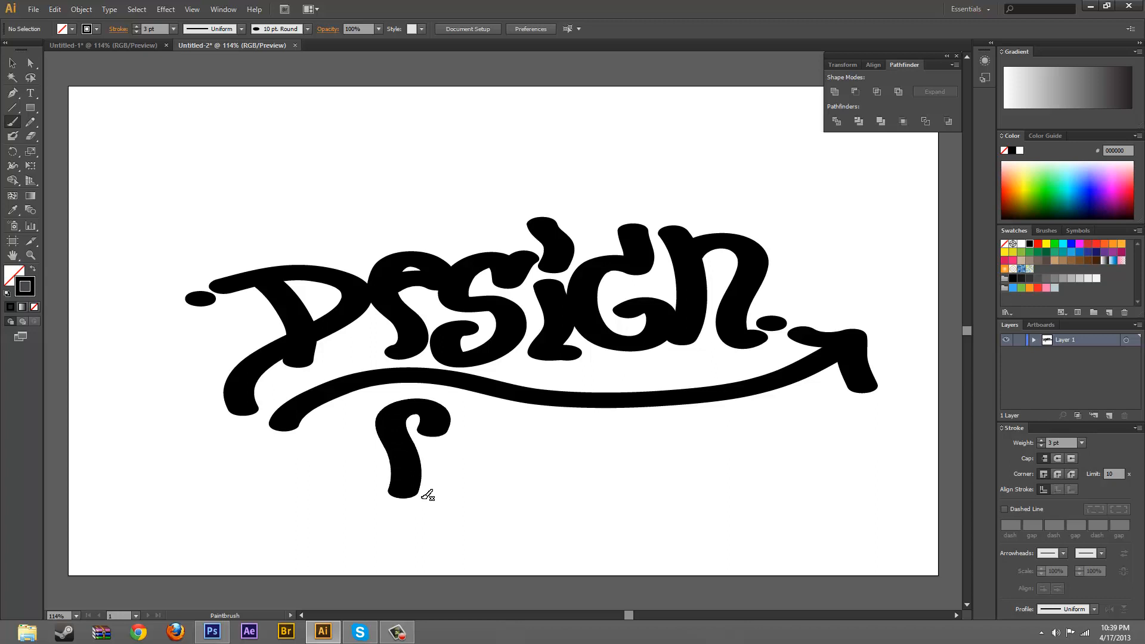
mouse_move(424, 495)
mouse_down()
mouse_move(480, 432)
mouse_move(465, 415)
mouse_move(436, 441)
mouse_up()
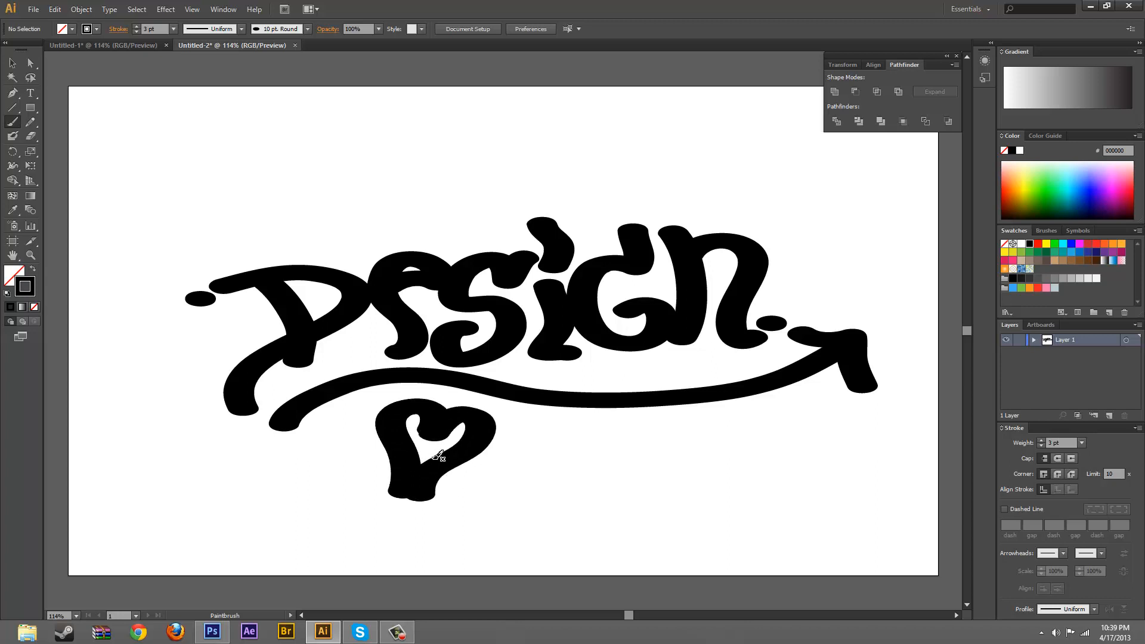
click(12, 63)
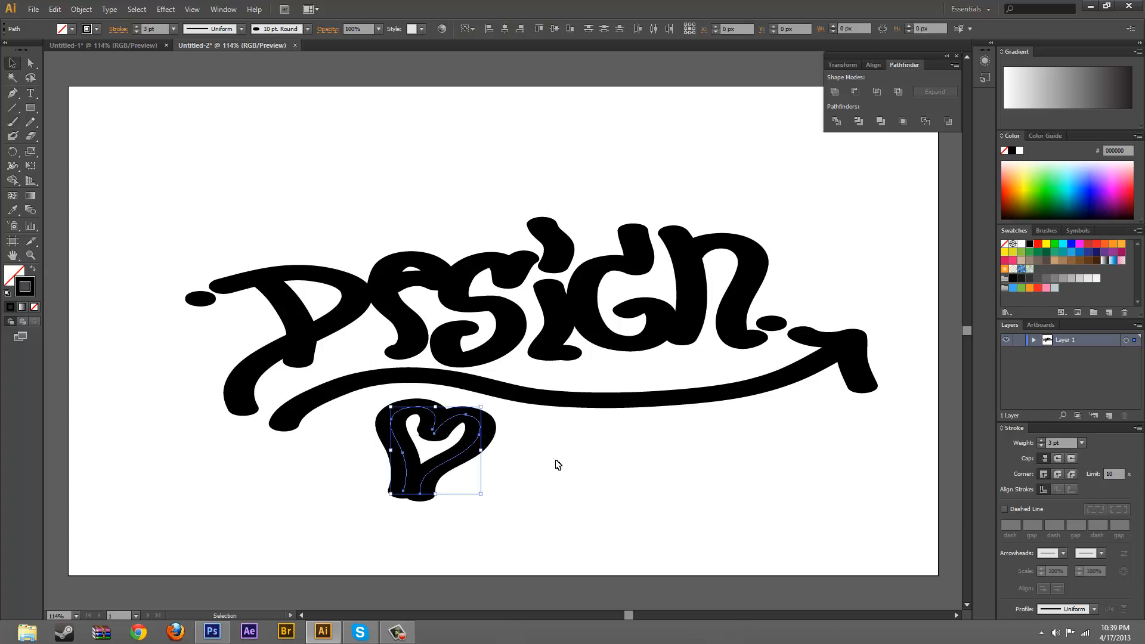
click(489, 439)
key(Delete)
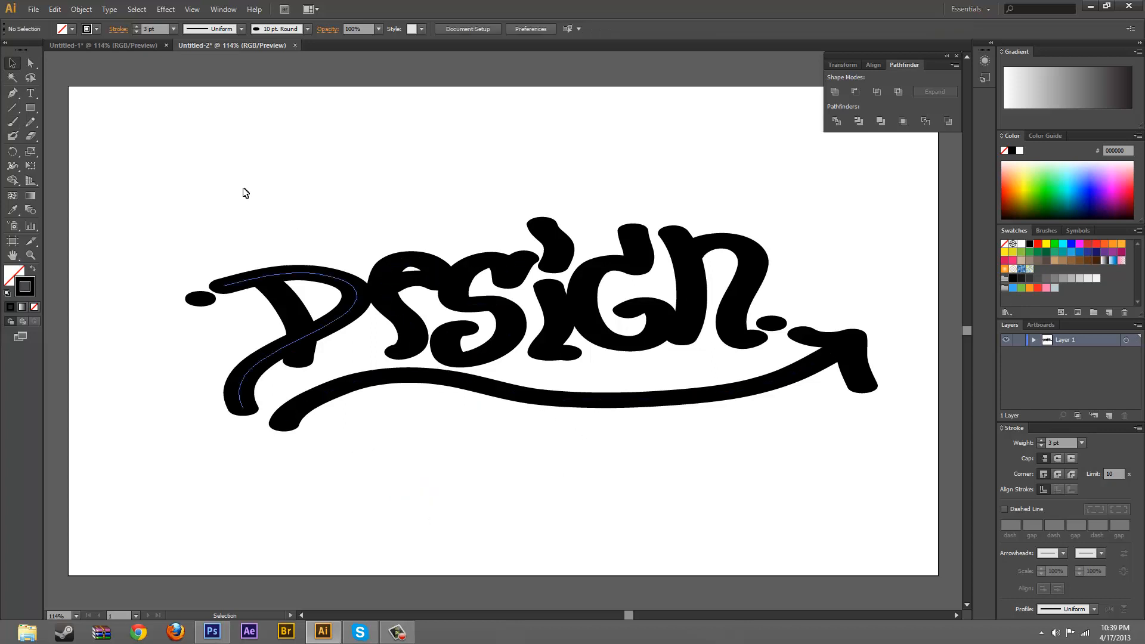
Step: Switch to Photoshop and create a new 1280 × 720 pixel RGB document at 72 pixels/inch with a white background
drag(210, 175, 833, 466)
click(416, 240)
click(212, 631)
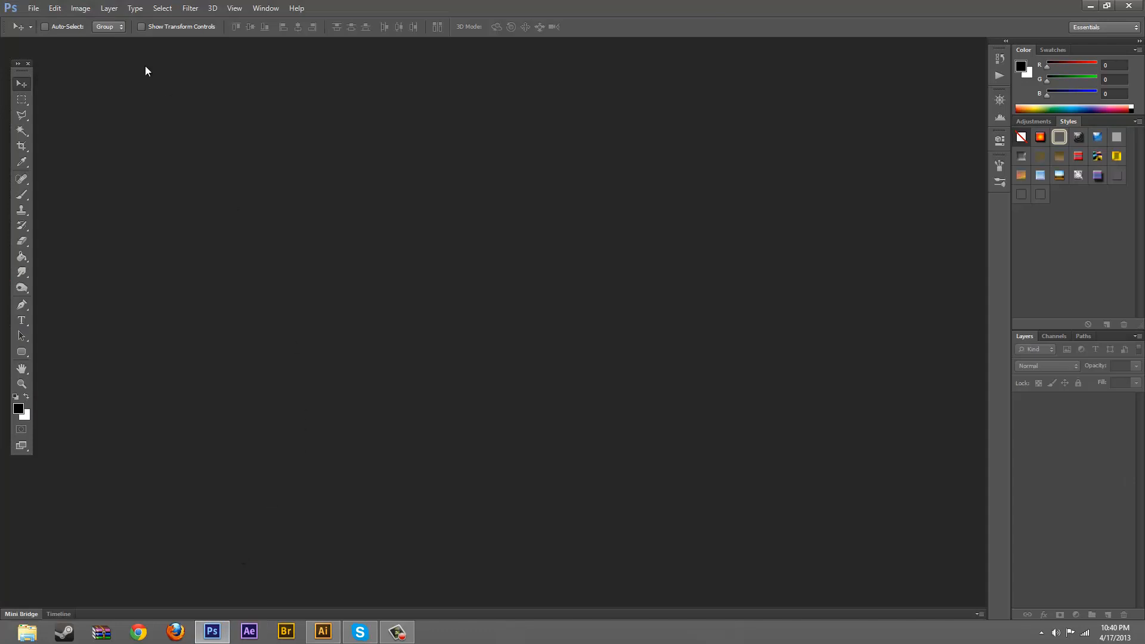
key(ctrl+n)
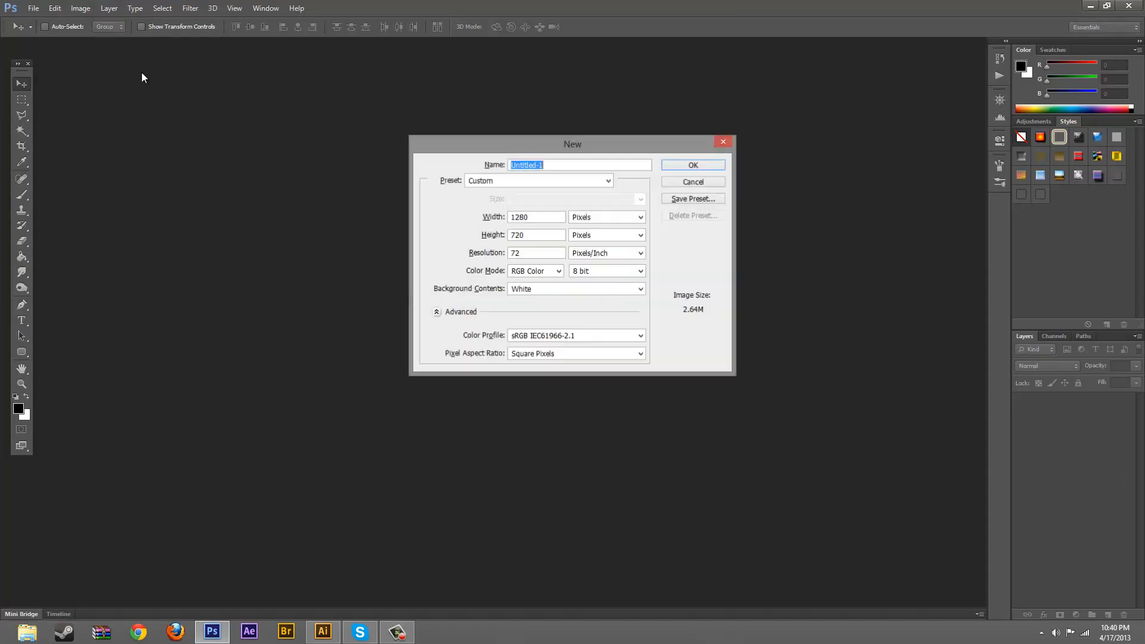
click(708, 165)
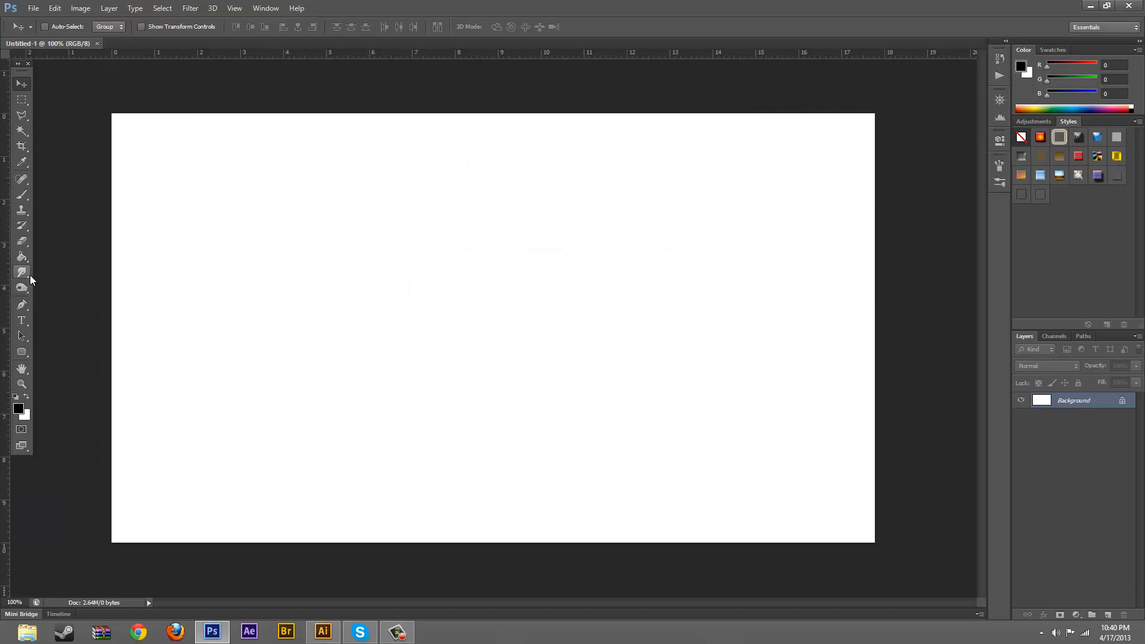
Step: Fill the document's background with dark grey #212121 using the Paint Bucket
click(22, 257)
click(471, 394)
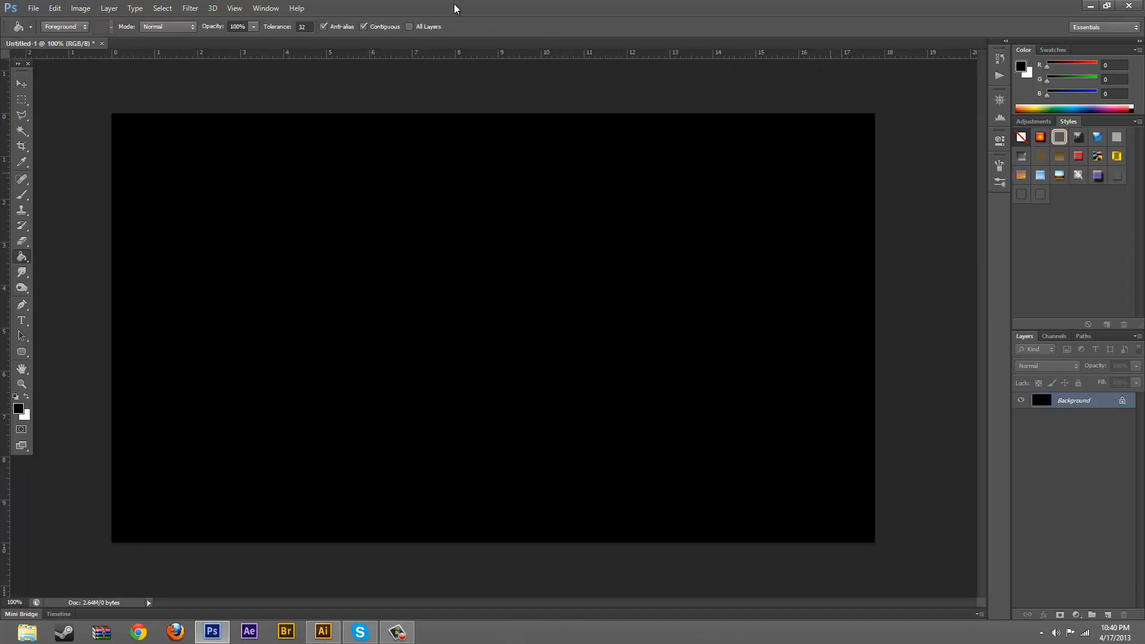
click(18, 410)
click(754, 316)
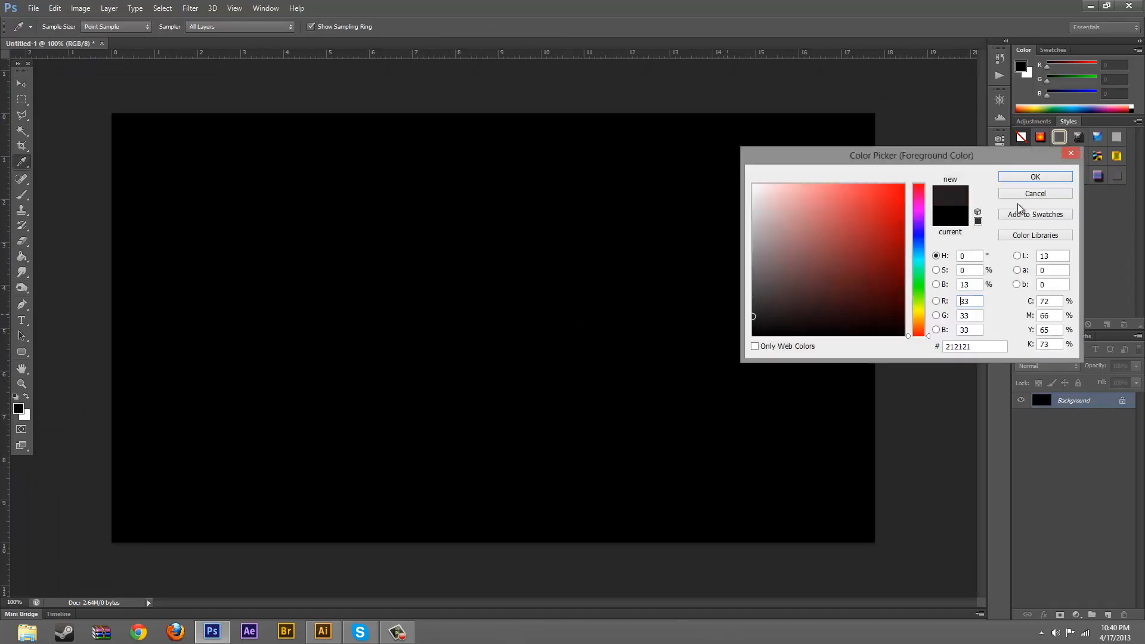
click(1054, 181)
click(567, 467)
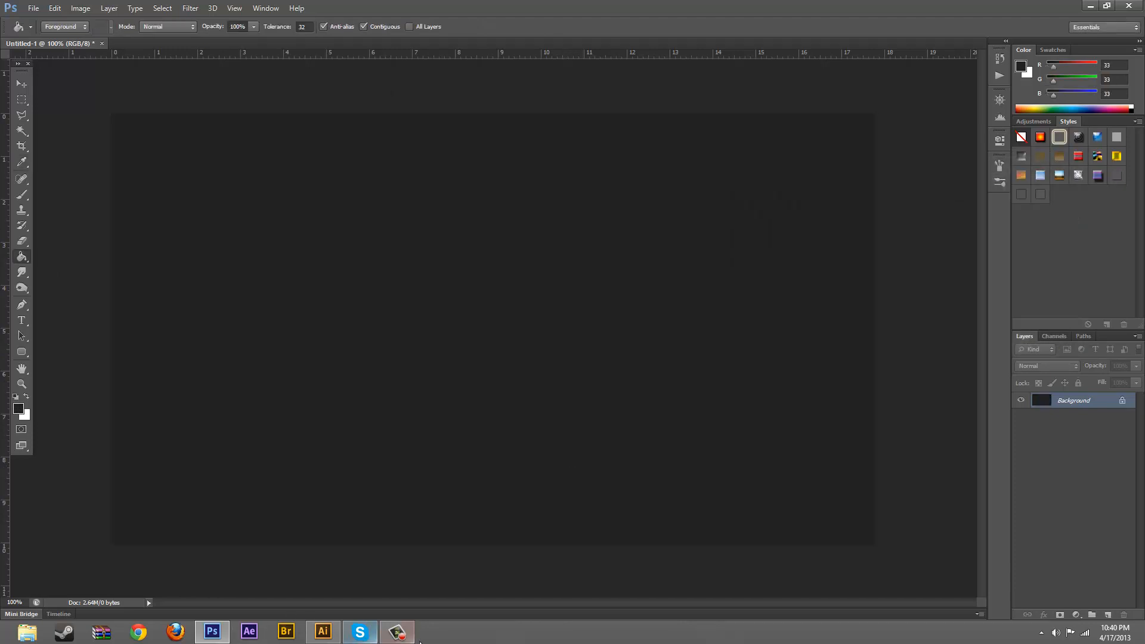
Step: Switch to Illustrator, select the complete lettering with its arrow, and place it in the Photoshop document as a vector smart object
click(323, 632)
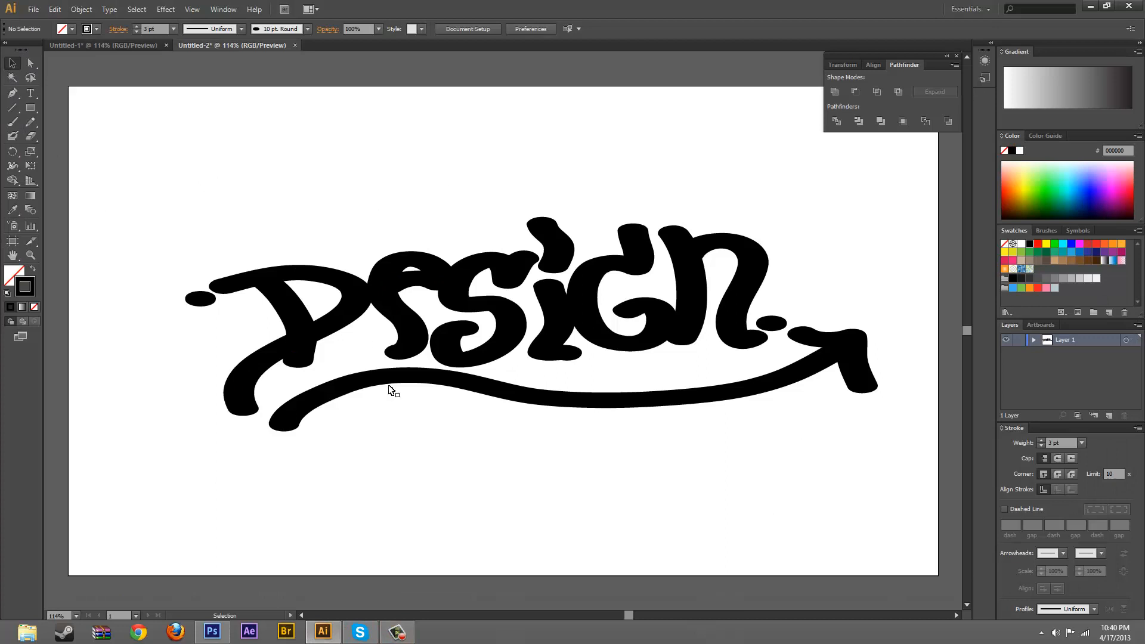
drag(119, 196, 921, 483)
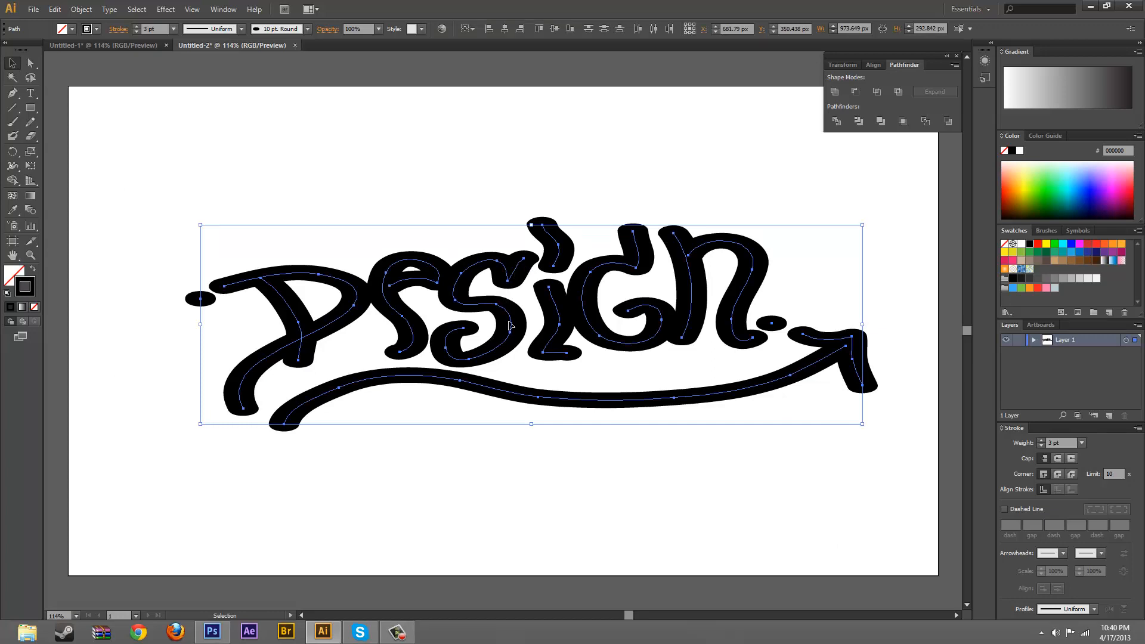
drag(513, 323, 445, 351)
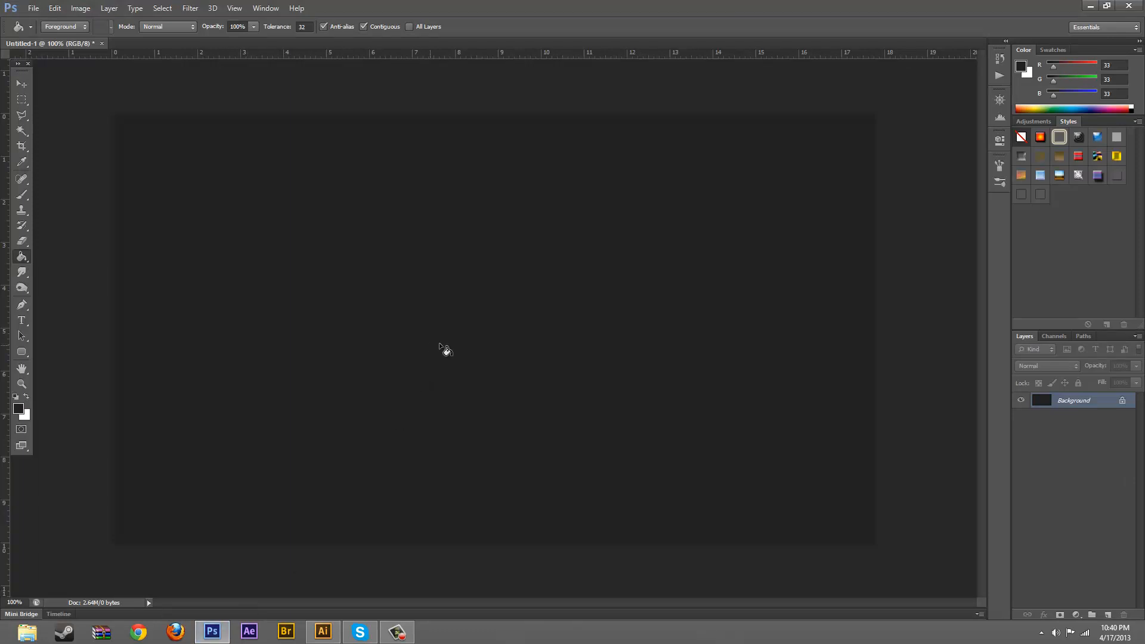
click(599, 27)
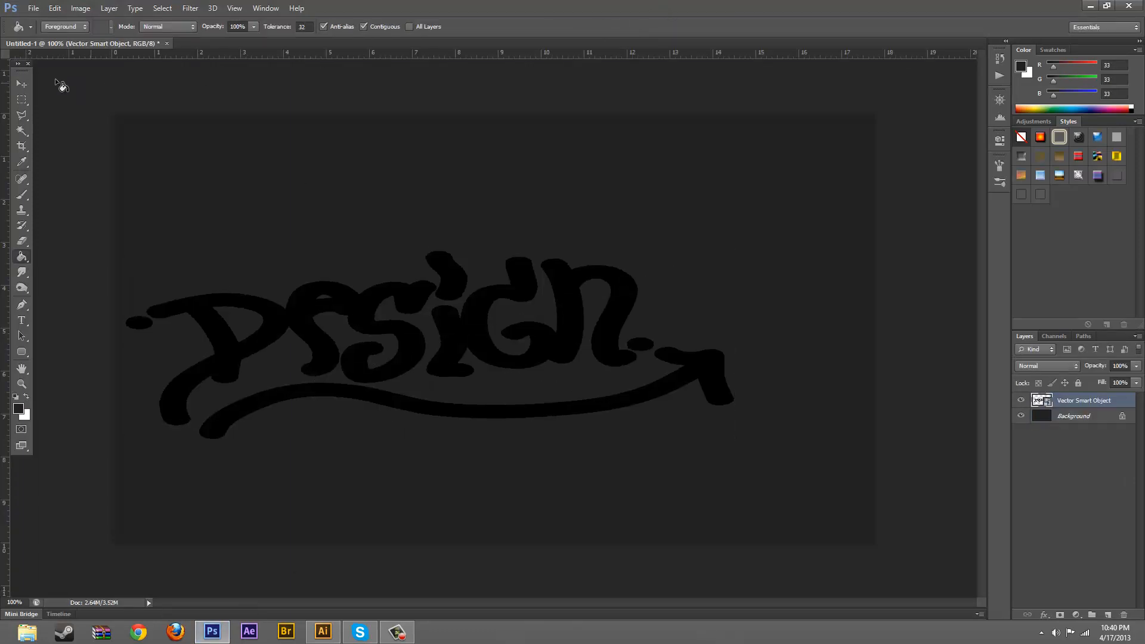
Step: Move the placed lettering to roughly the middle of the canvas
click(22, 83)
drag(315, 287, 537, 394)
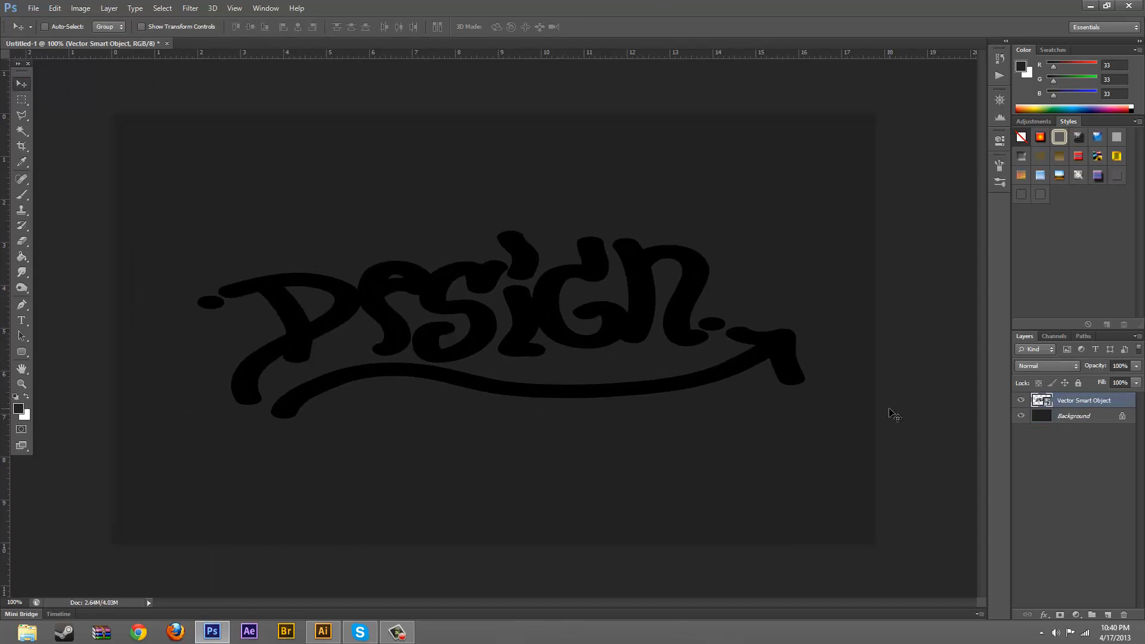
mouse_move(498, 342)
mouse_down()
mouse_move(491, 350)
mouse_move(494, 337)
mouse_up()
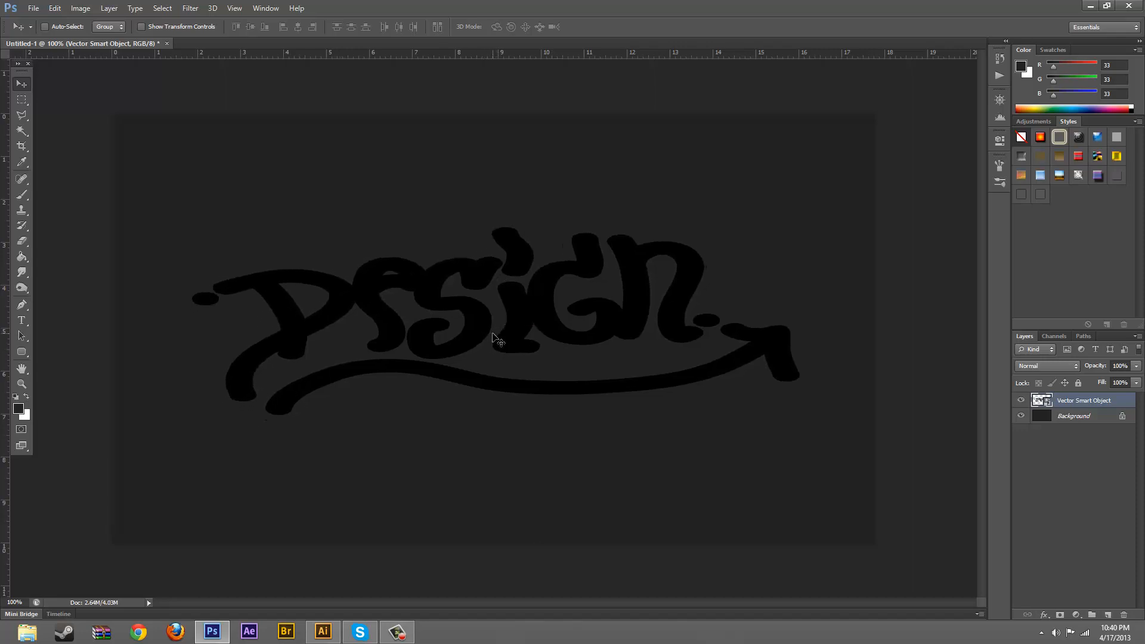
Step: Add a horizontal and a vertical guide crossing at the centre of the canvas
click(1102, 419)
drag(494, 55, 498, 332)
drag(5, 271, 492, 263)
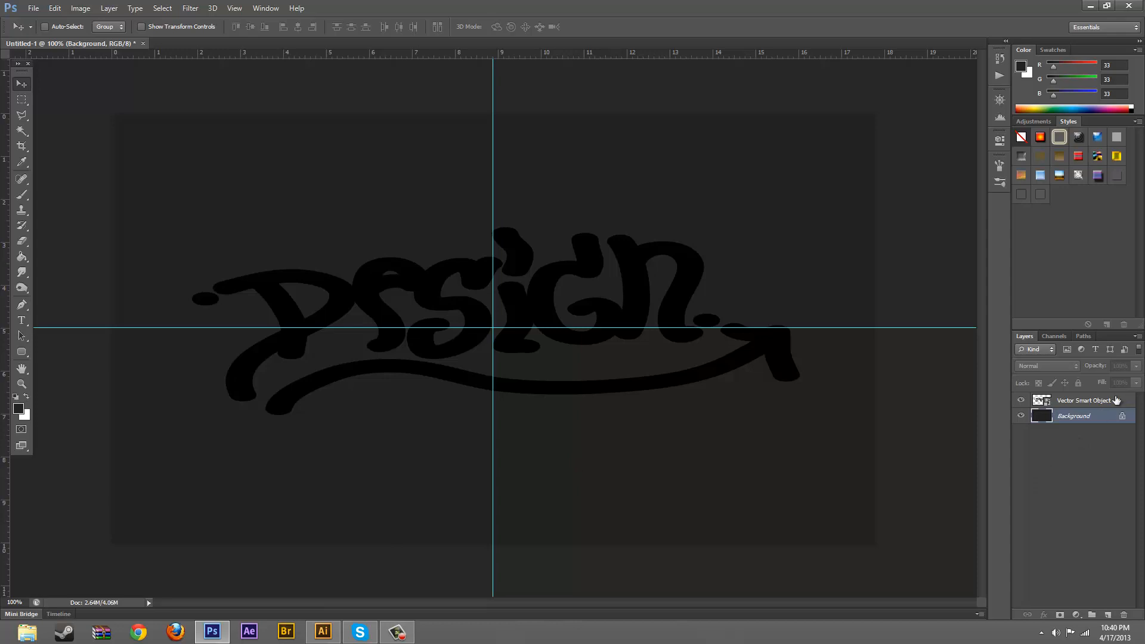
Step: Centre the lettering layer on the crossing guides, and hide the guides
click(1084, 400)
drag(581, 311, 586, 313)
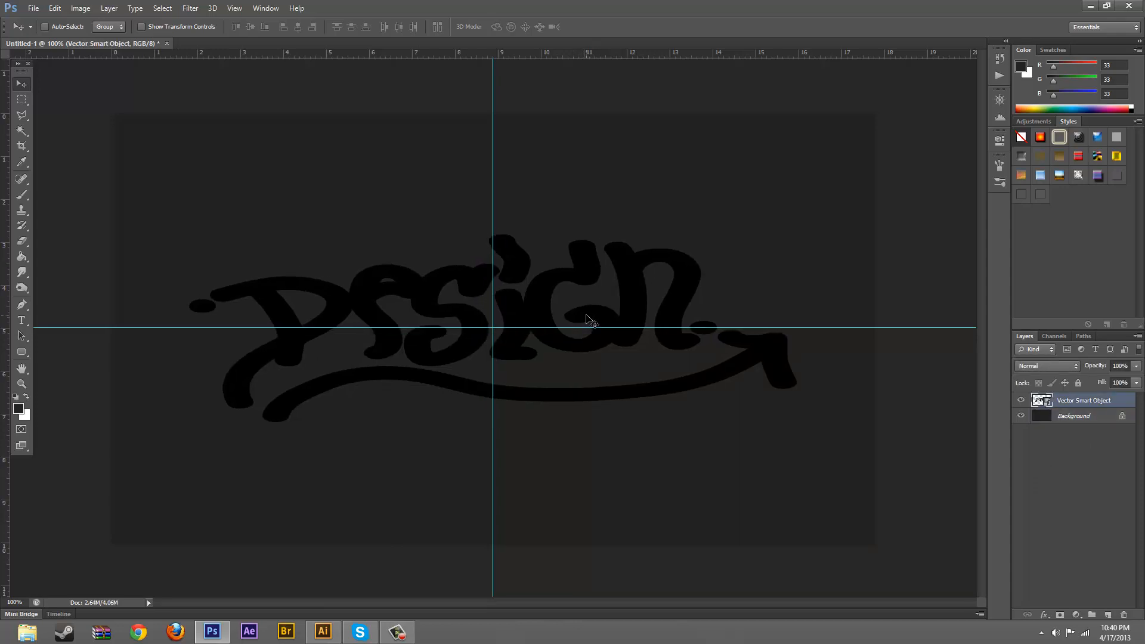
key(ctrl+semicolon)
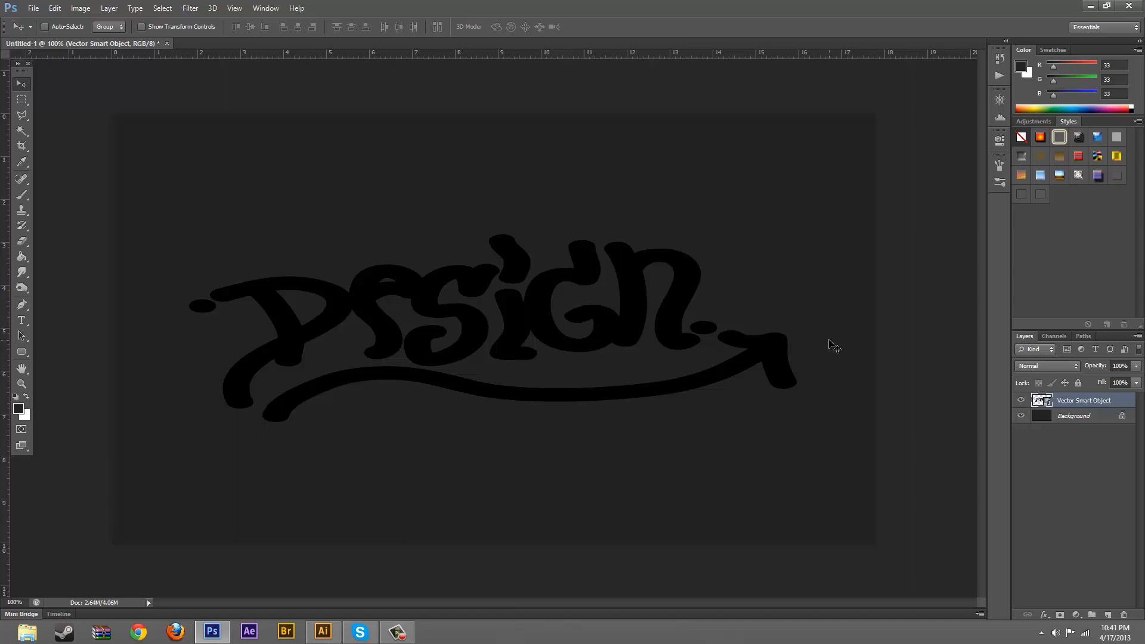
key(ctrl+semicolon)
key(ctrl+semicolon)
Step: Duplicate the lettering smart object and place the copy beneath the original in the layer order
key(ctrl+j)
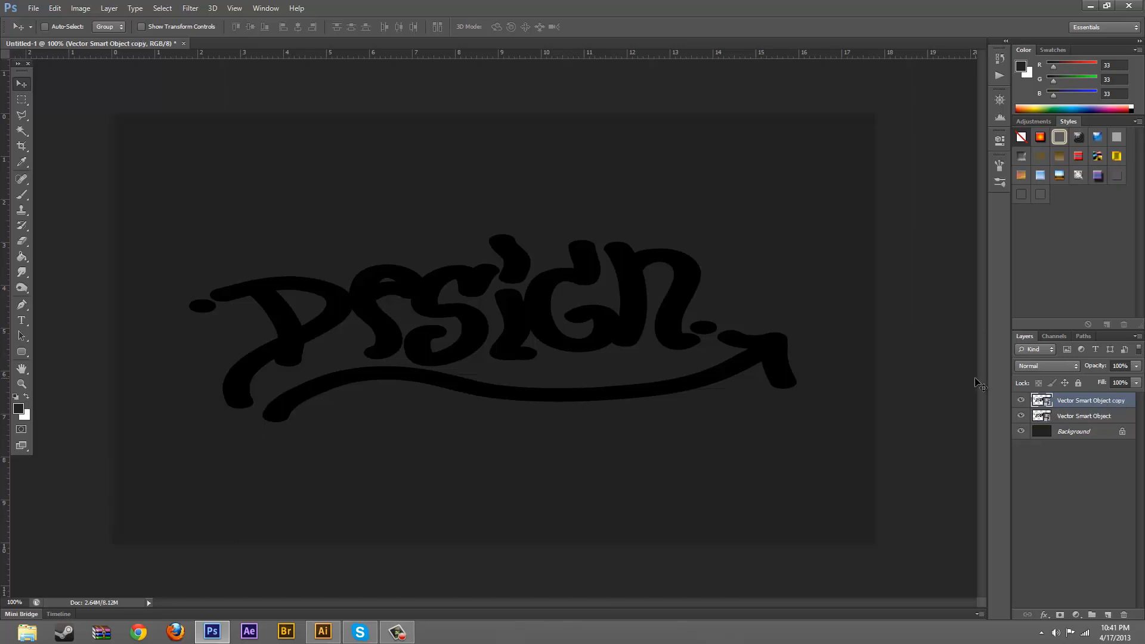
drag(1060, 407, 1062, 422)
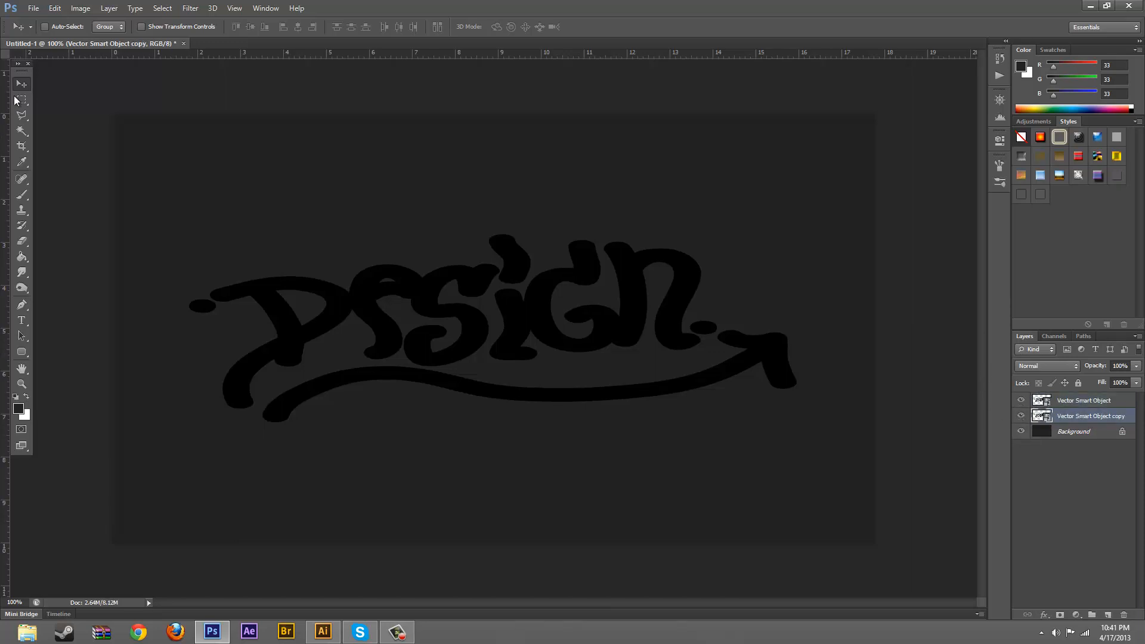
Step: Nudge the lettering copy slightly down and to the left of the original, and rasterize the copy
key(Down)
key(Down)
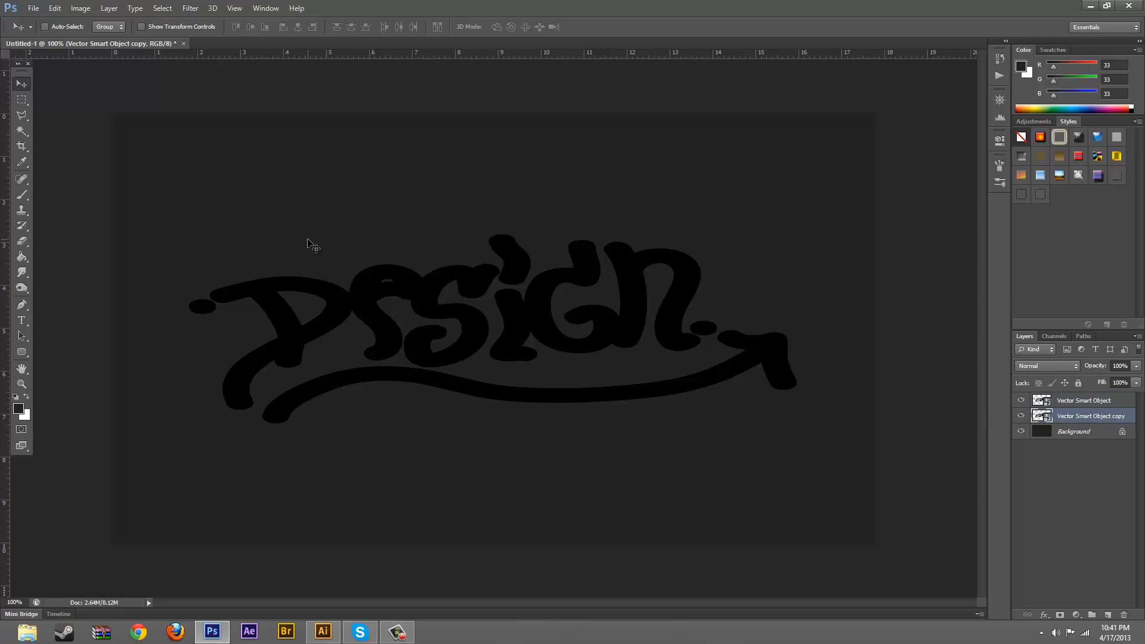
key(Left)
key(Left)
click(22, 195)
click(611, 221)
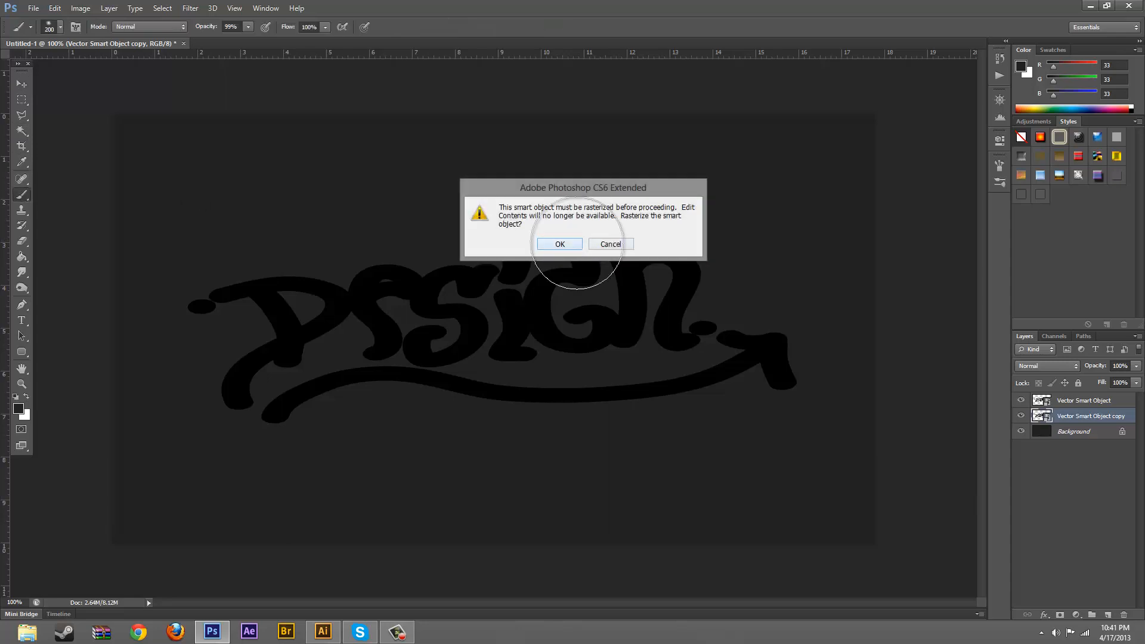
click(578, 243)
Step: Select the outline of the original lettering and delete that area from the rasterized copy, leaving only the offset edge
click(1035, 405)
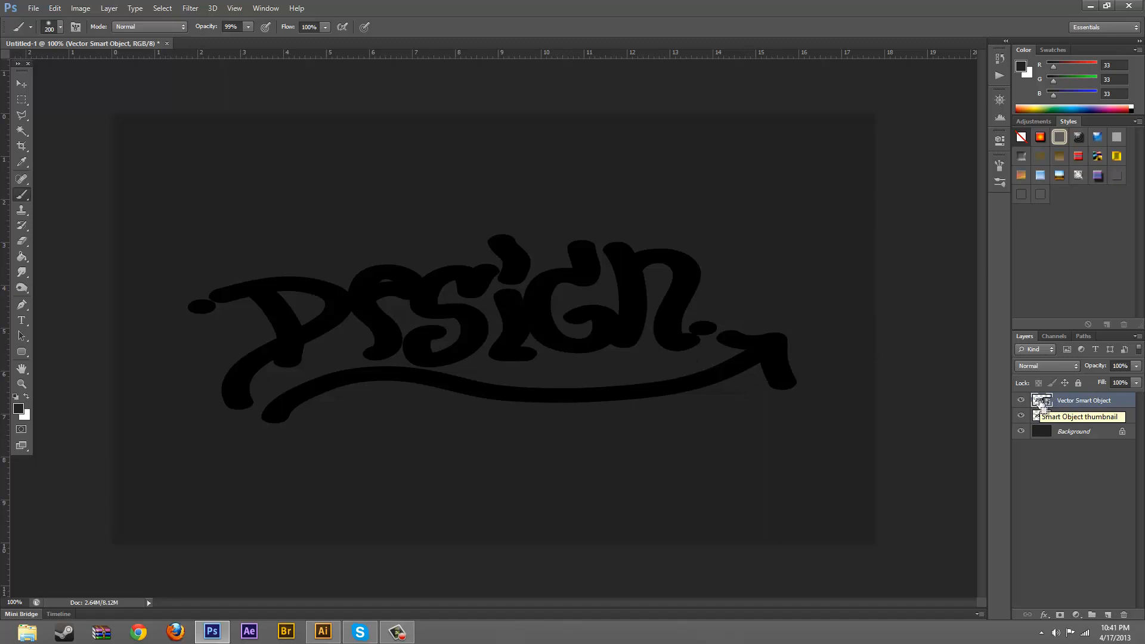
drag(1040, 404, 1045, 407)
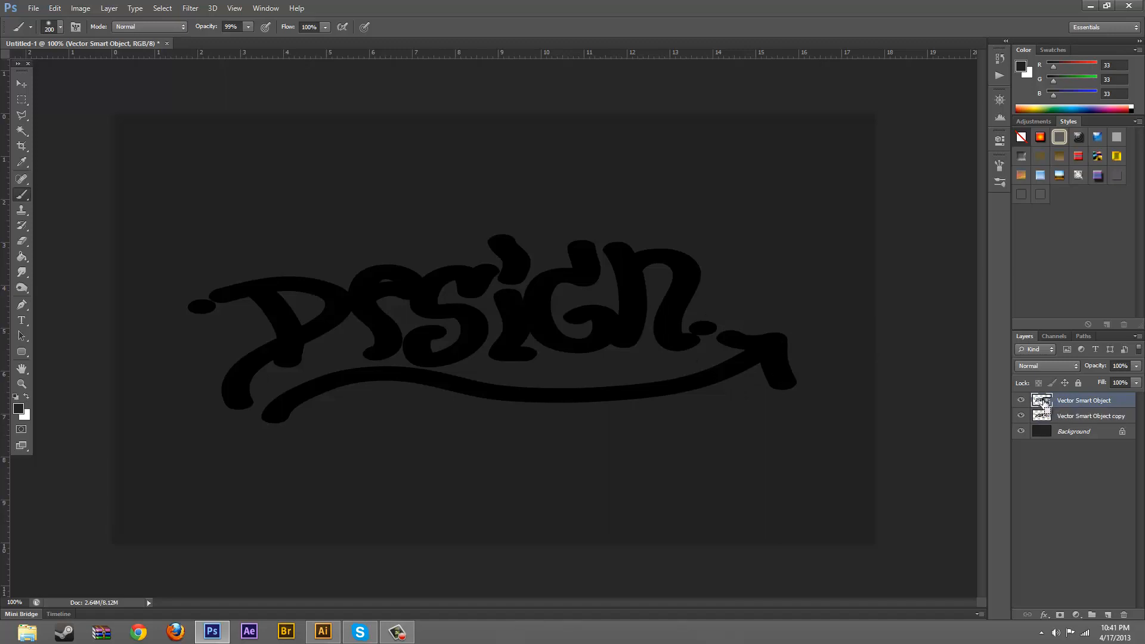
ctrl+click(1045, 407)
click(1109, 420)
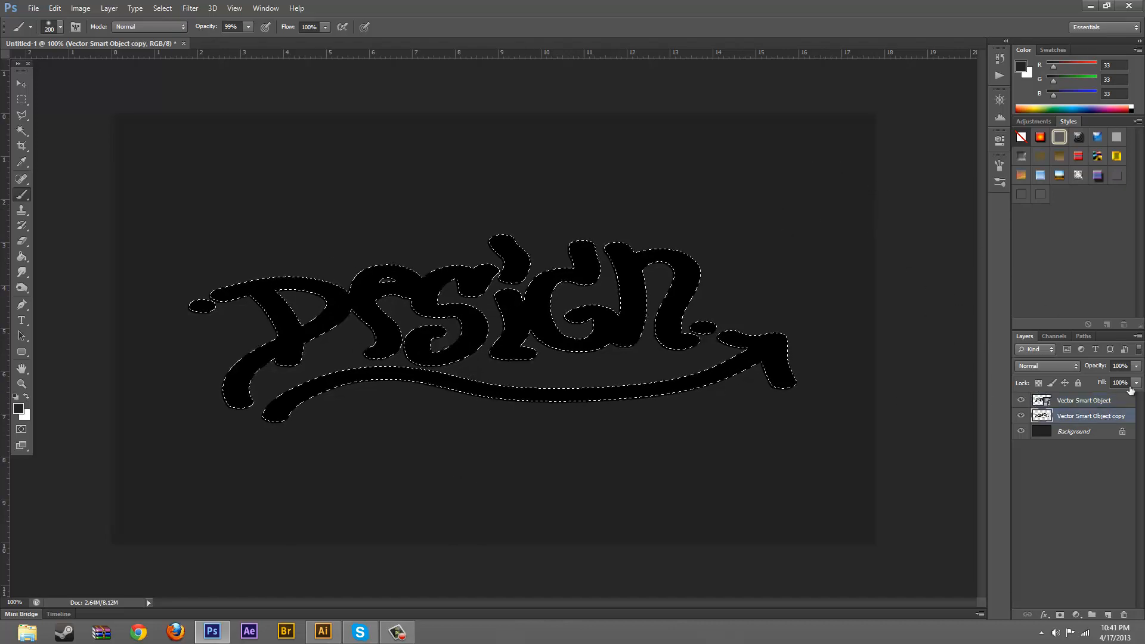
key(Delete)
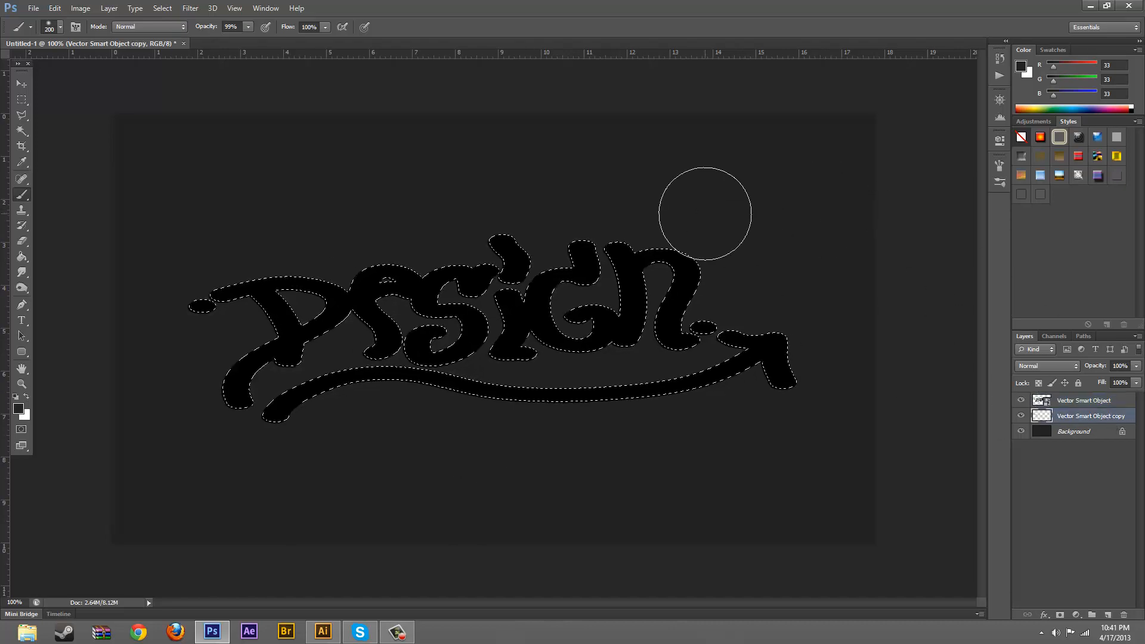
Step: Clear the selection and nudge the leftover edge layer slightly further down, away from the original lettering
key(ctrl+d)
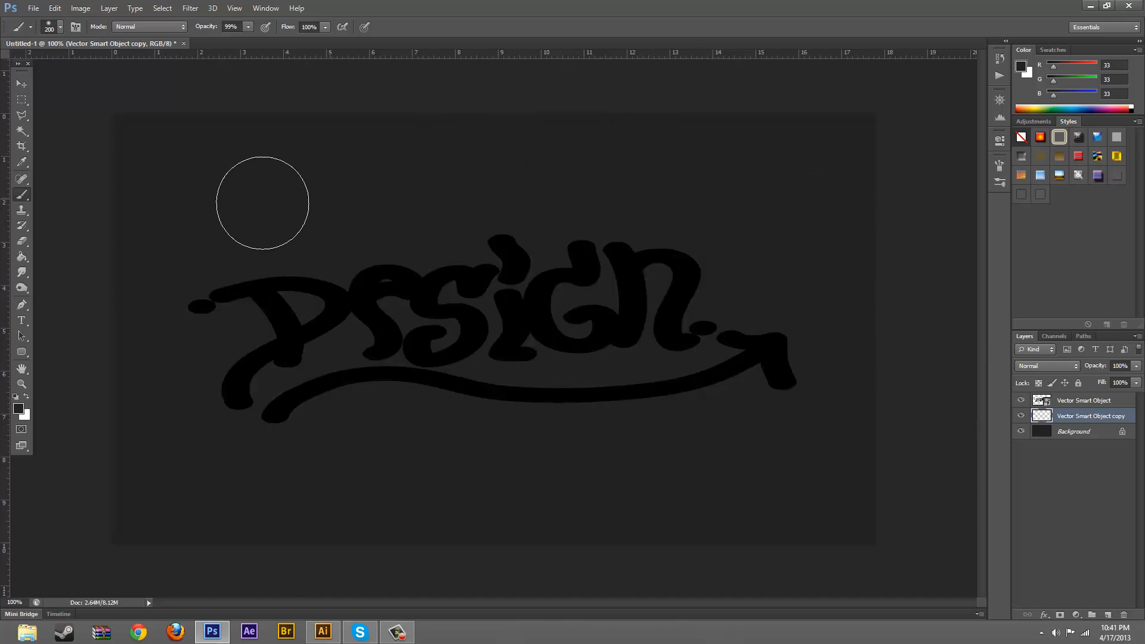
click(22, 84)
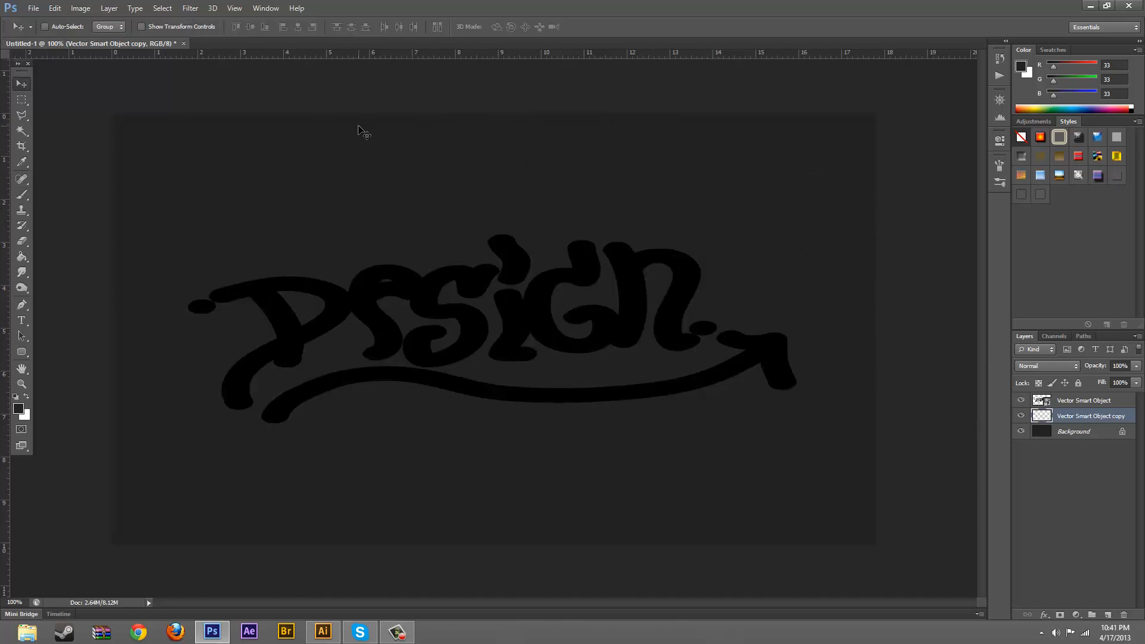
key(Down)
key(Down)
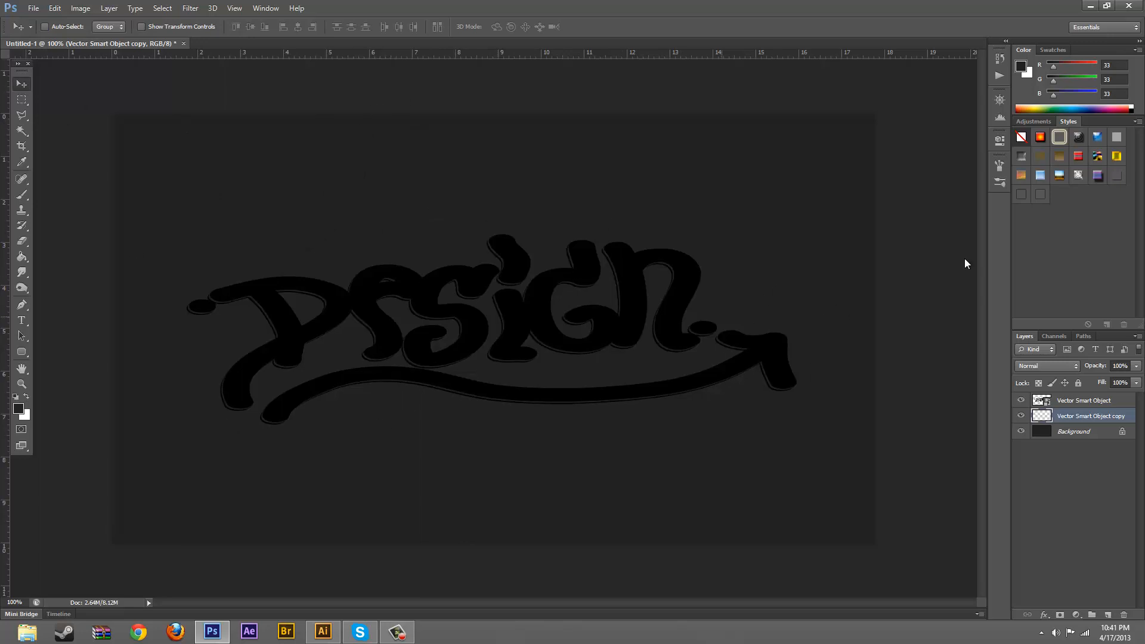
Step: Apply a Color Overlay in magenta d90fdb to the offset edge layer
double_click(1132, 417)
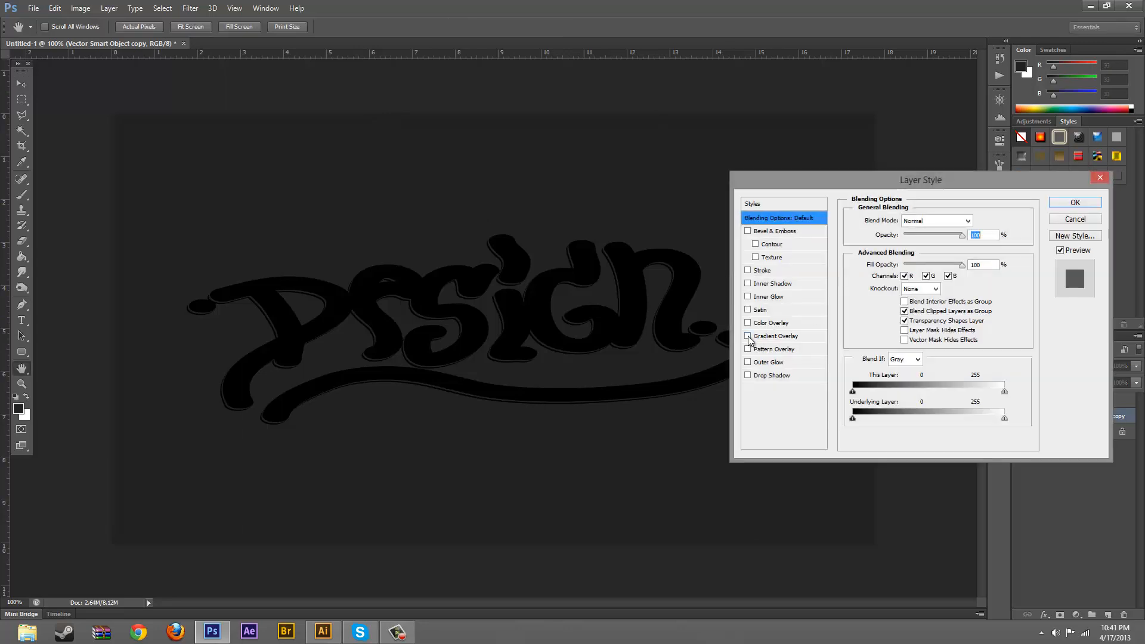
click(758, 323)
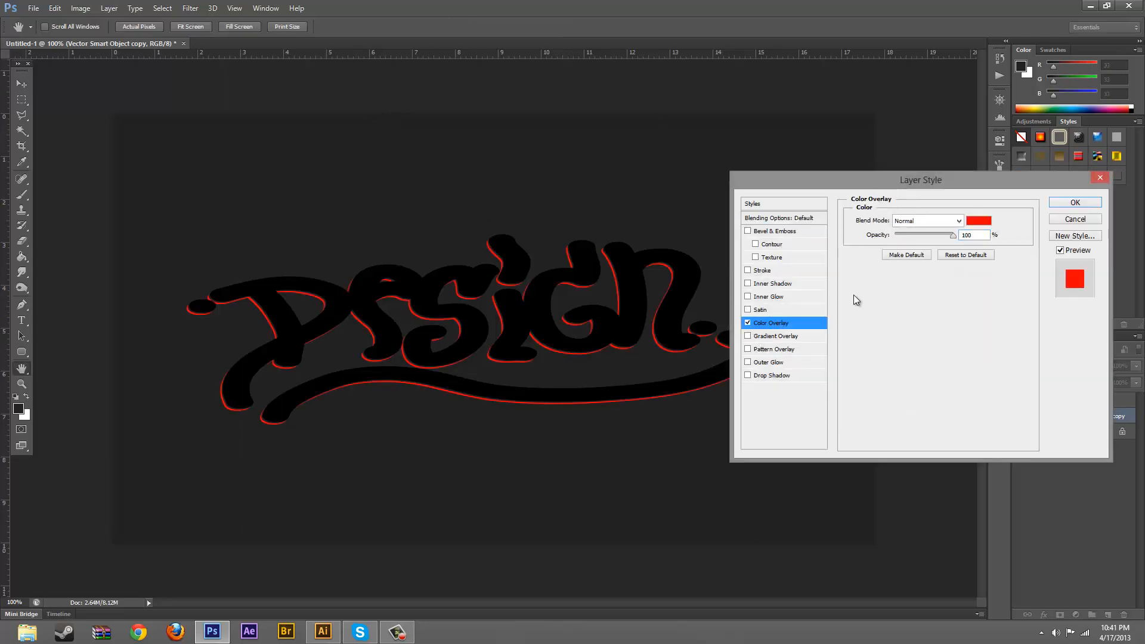
click(973, 222)
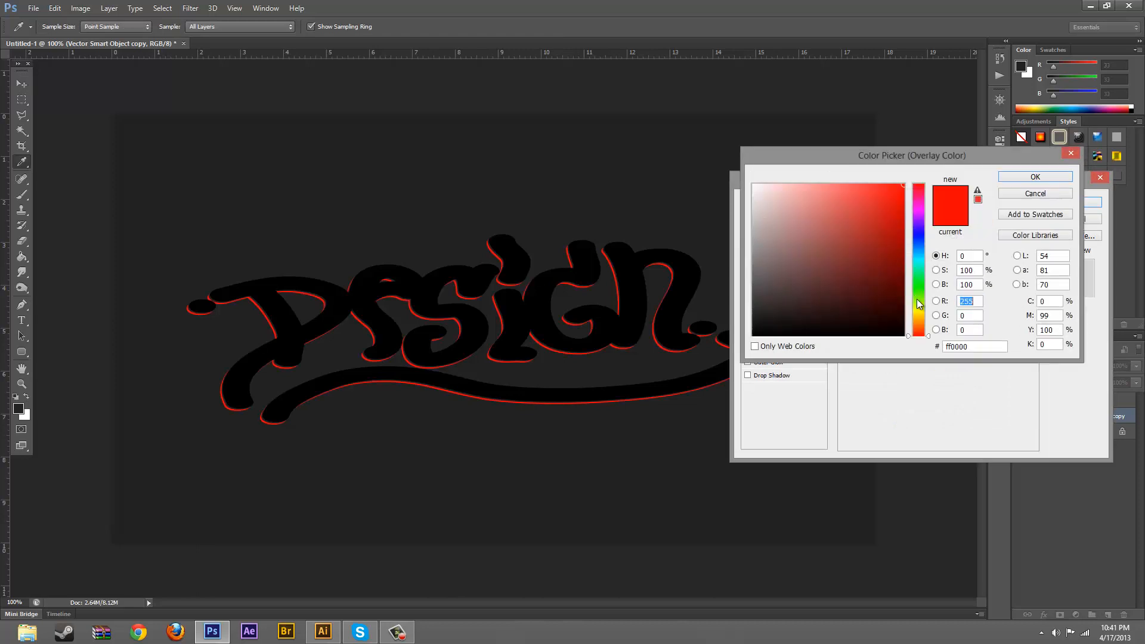
click(922, 209)
mouse_move(859, 210)
mouse_down()
mouse_move(883, 234)
mouse_move(883, 201)
mouse_move(894, 206)
mouse_up()
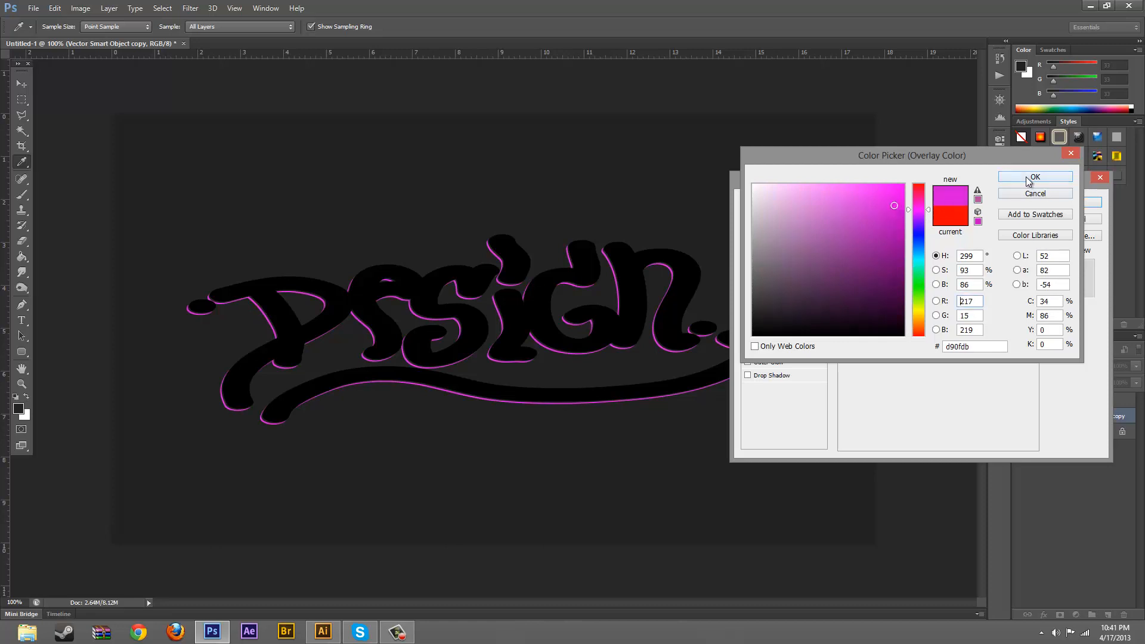
click(1027, 178)
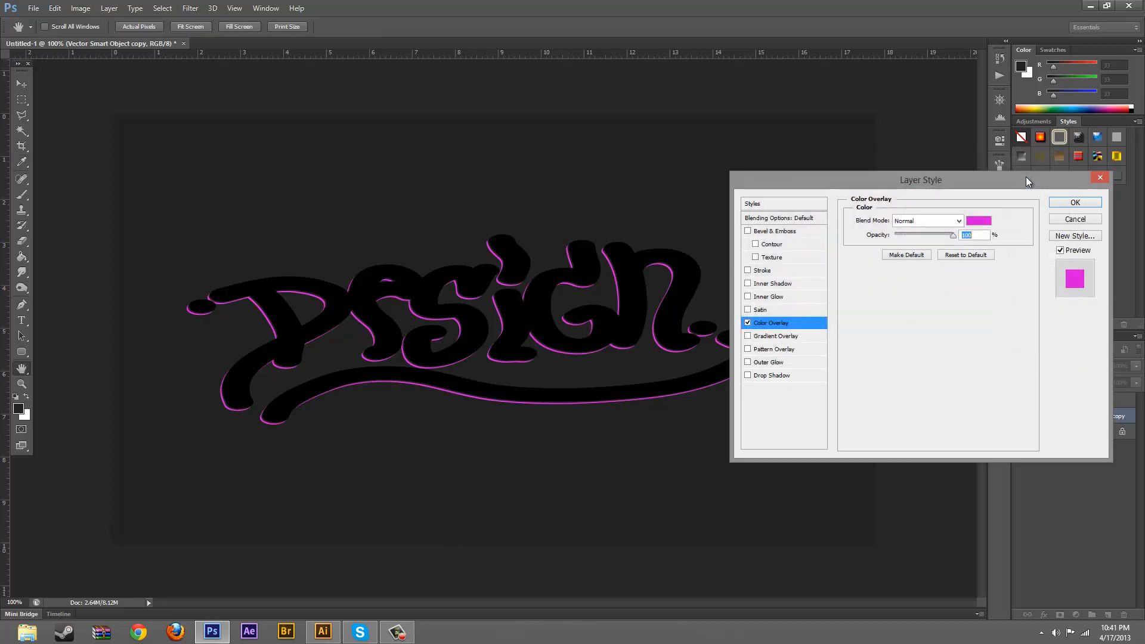
click(1075, 203)
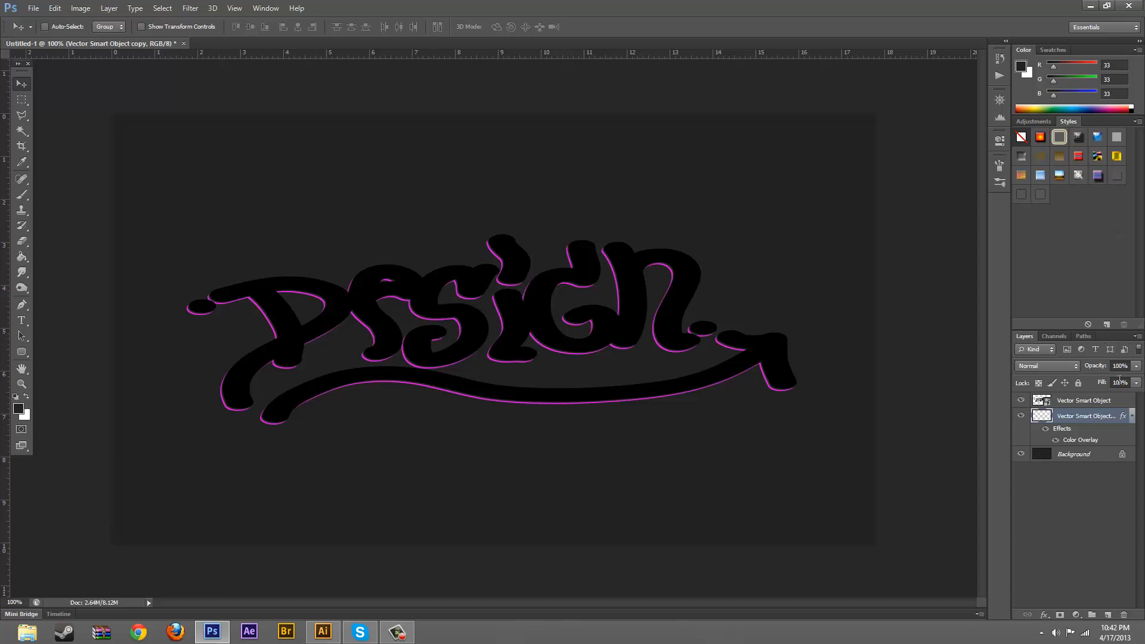
Step: Add a Color Overlay in grey c4c2c2 to the original lettering layer
click(1131, 416)
double_click(1125, 404)
key(h)
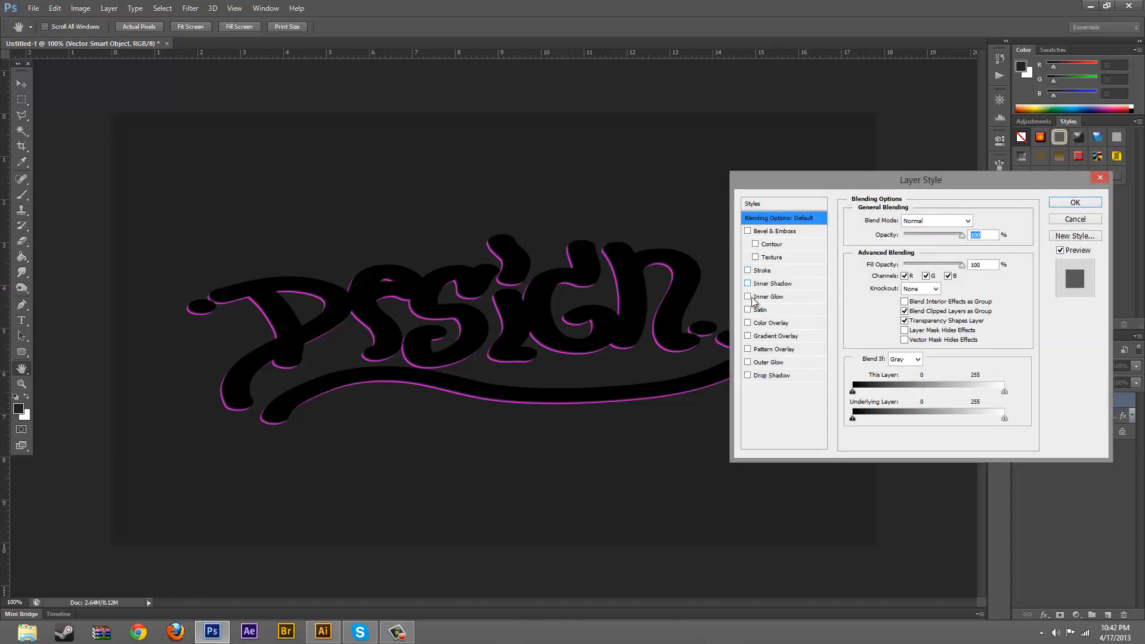
click(778, 323)
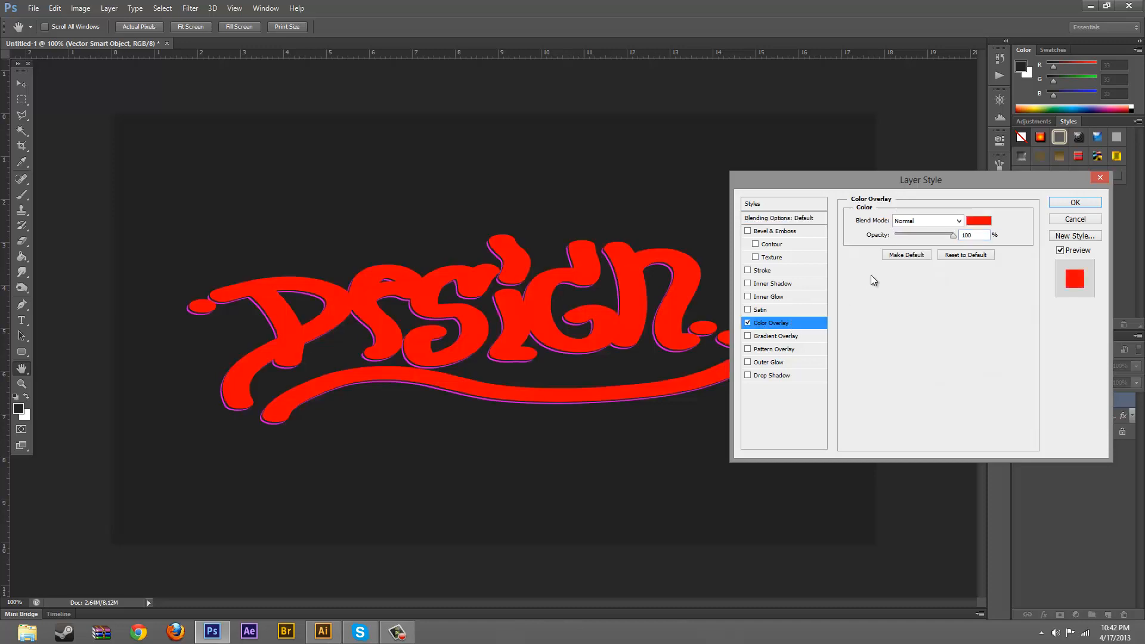
click(982, 224)
mouse_move(760, 218)
mouse_down()
mouse_move(749, 224)
mouse_move(747, 209)
mouse_move(760, 224)
mouse_move(753, 203)
mouse_move(762, 272)
mouse_move(732, 238)
mouse_move(755, 219)
mouse_up()
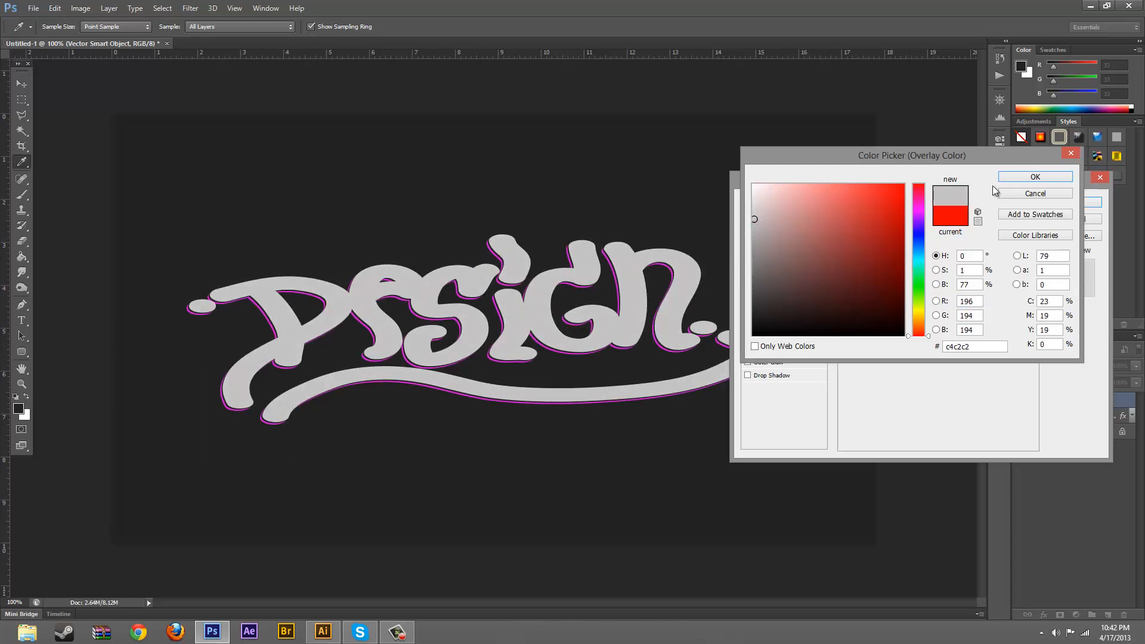
click(1035, 176)
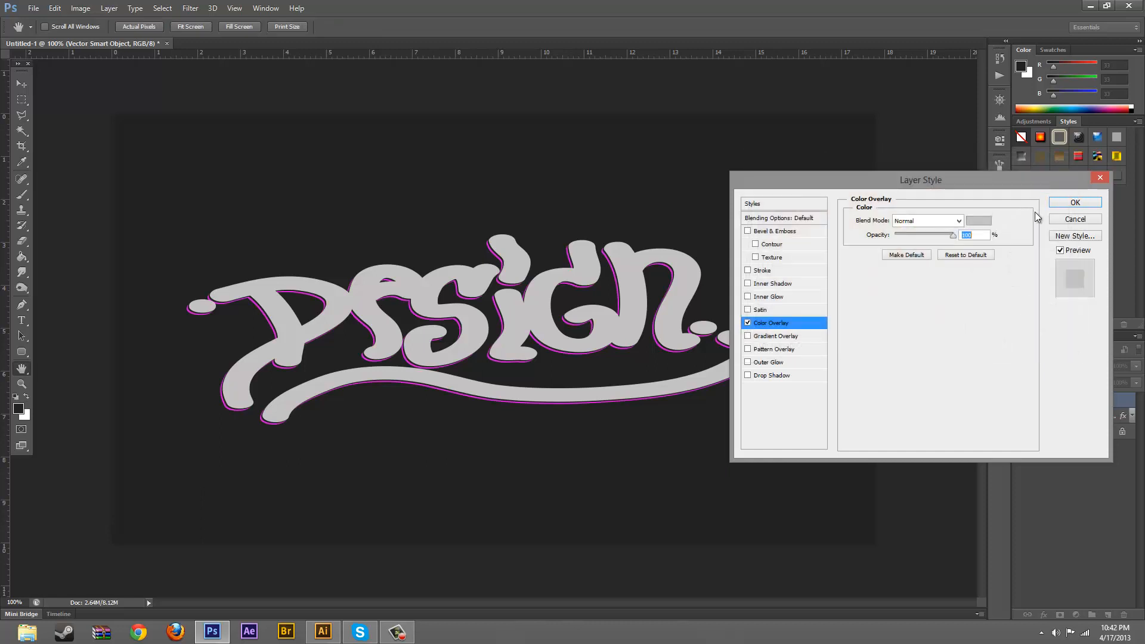
Step: Lighten the lettering's overlay color to d3d3d3
click(979, 221)
click(754, 200)
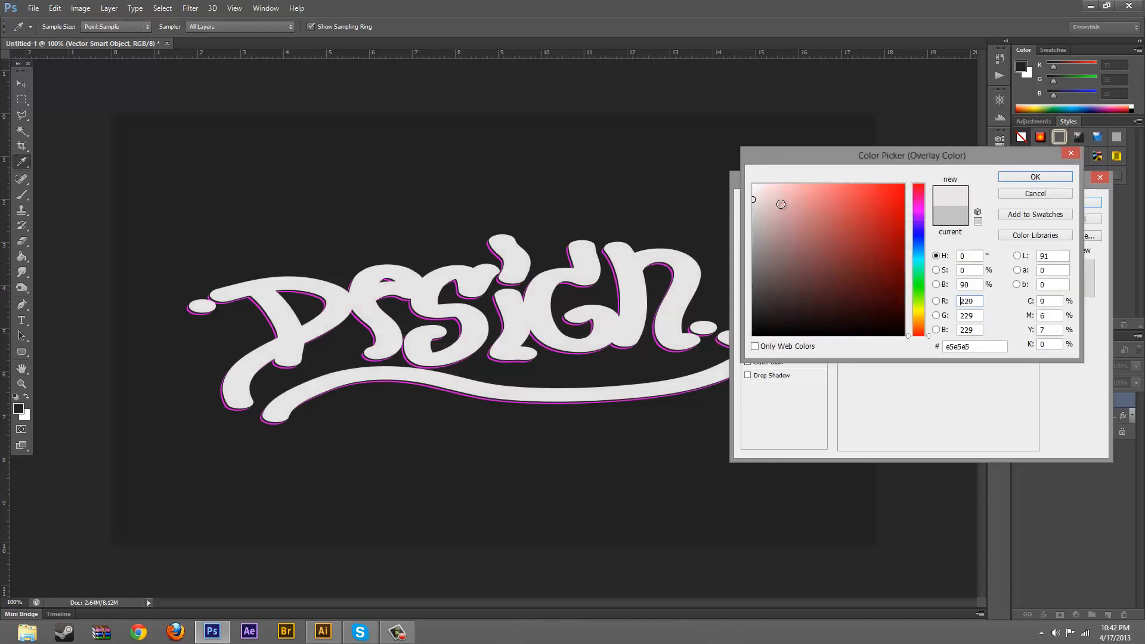
click(750, 209)
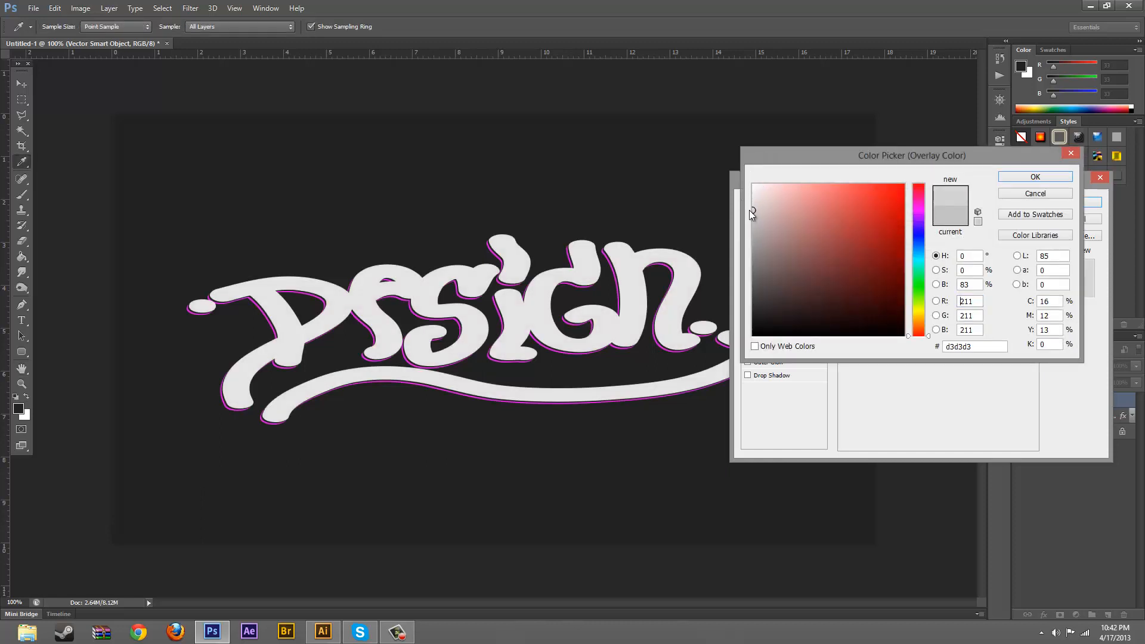
click(1035, 176)
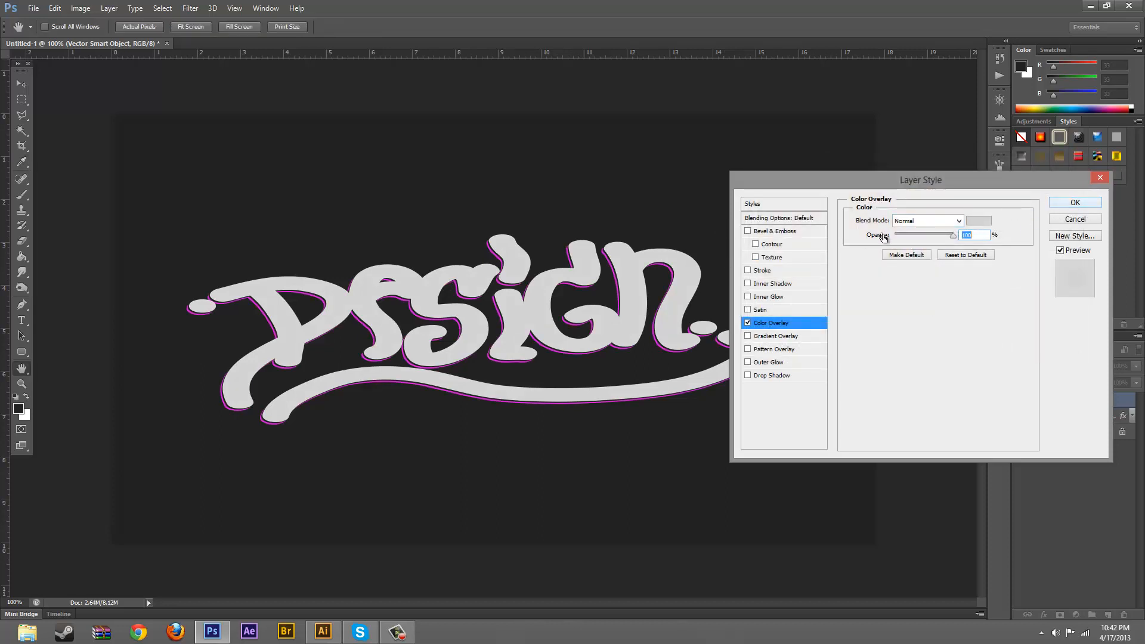
Step: Try a 5 px black outside stroke on the lettering, and turn the stroke off again
click(748, 271)
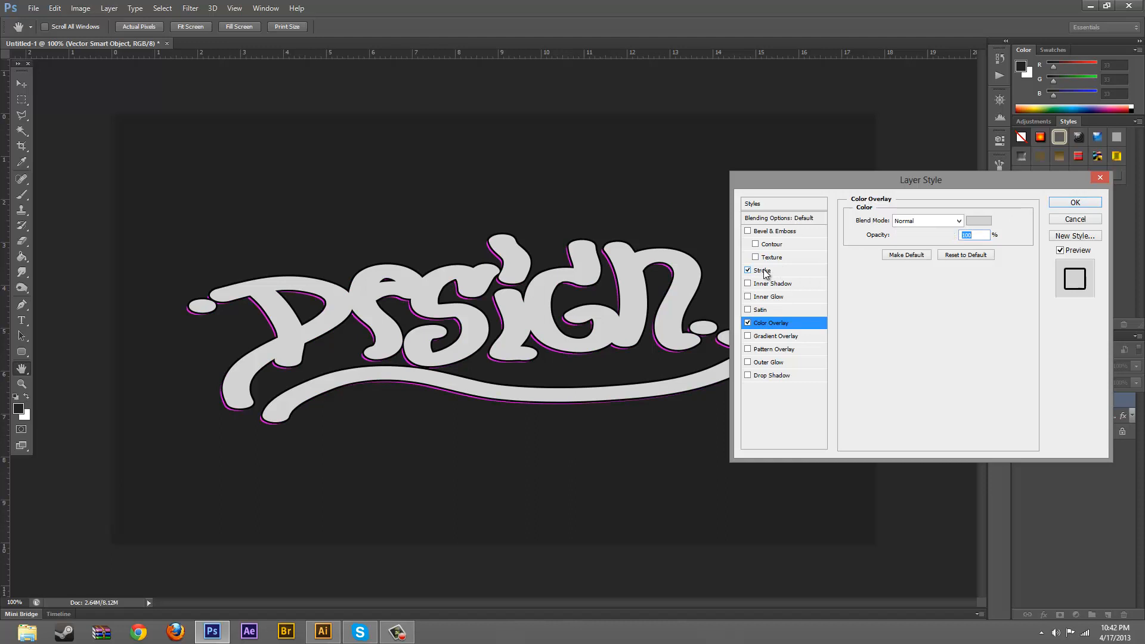
click(764, 271)
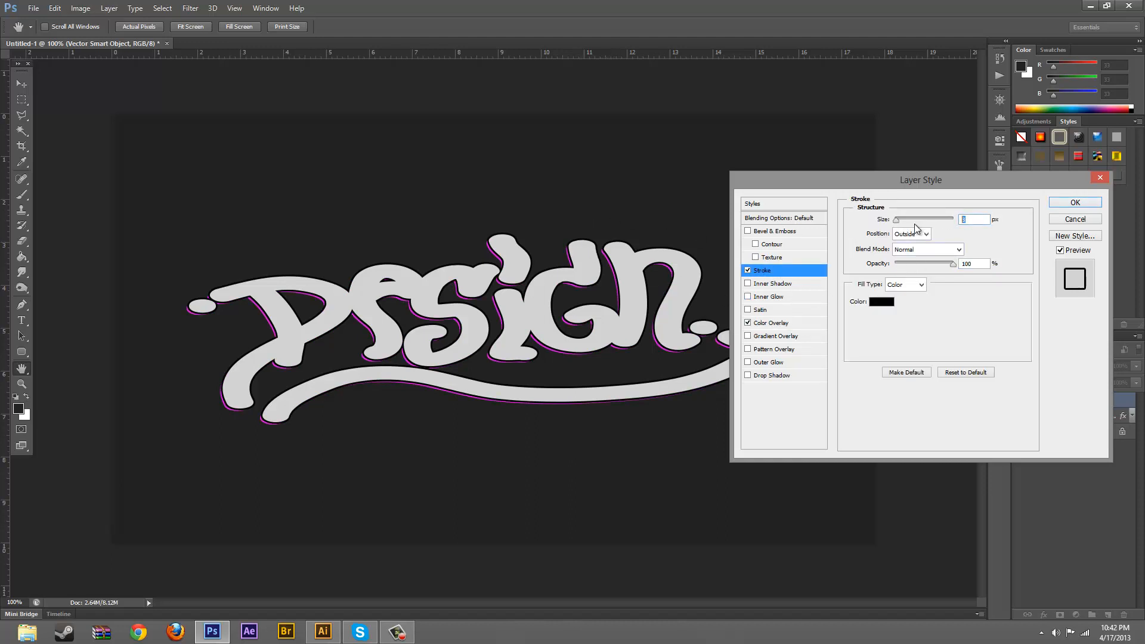
text(5)
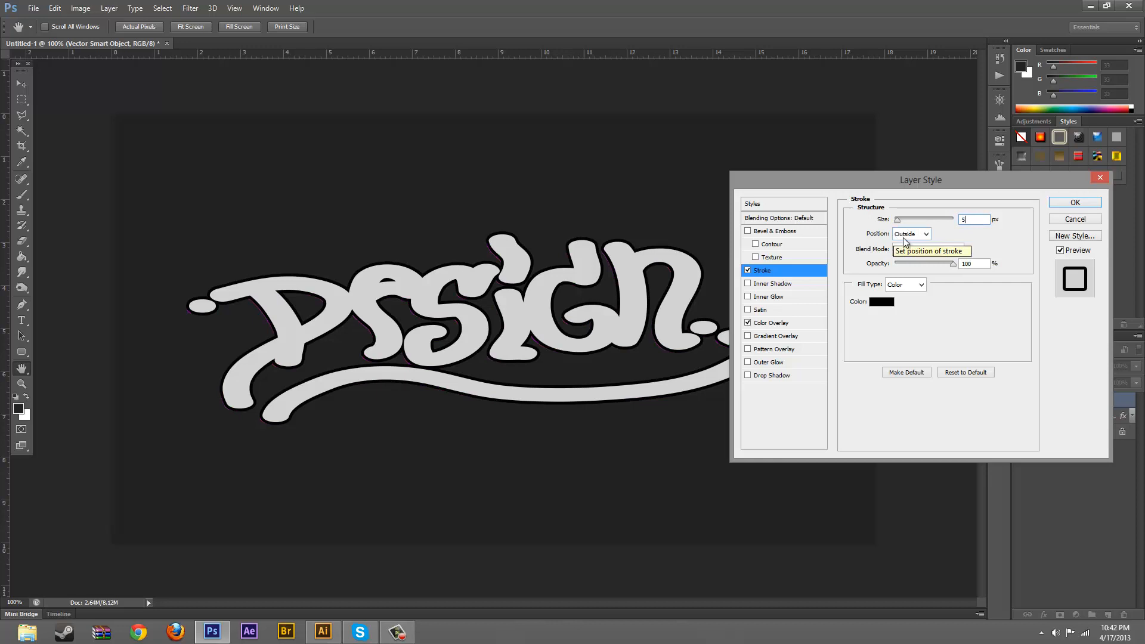
click(748, 271)
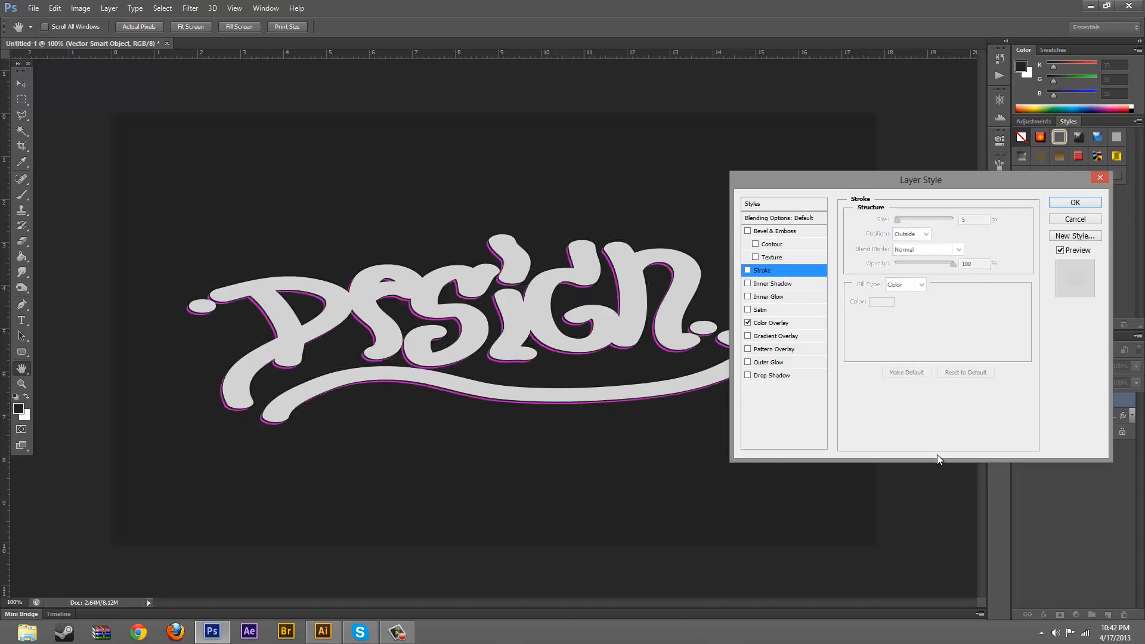
Step: Apply the lettering's layer style and merge the lettering and its offset edge into one layer
click(1077, 202)
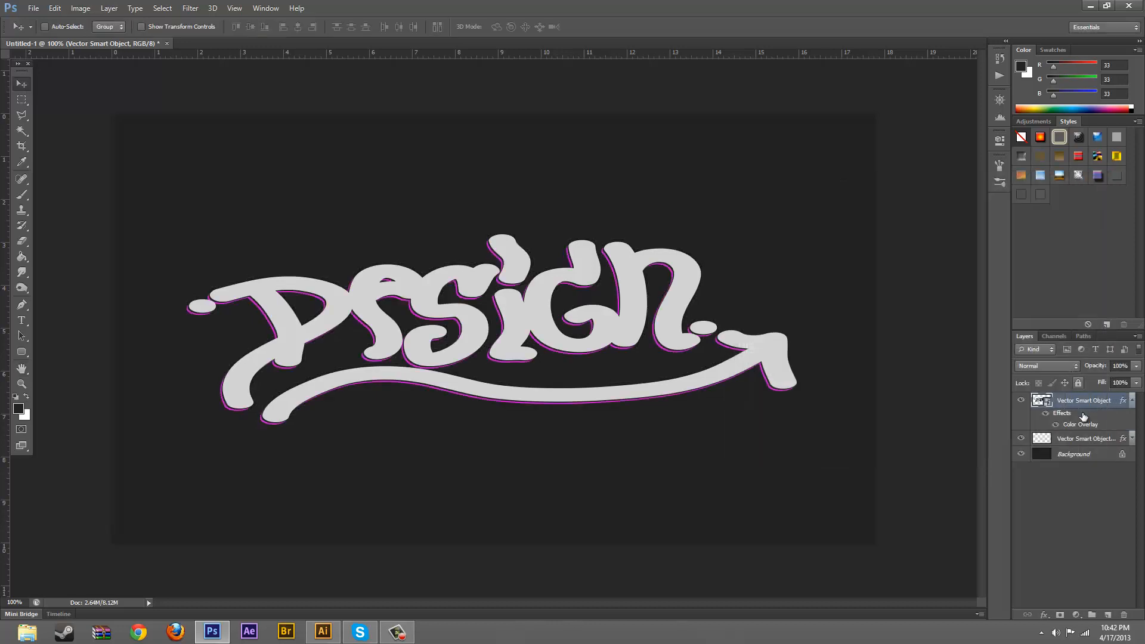
shift+click(1107, 439)
right_click(1107, 439)
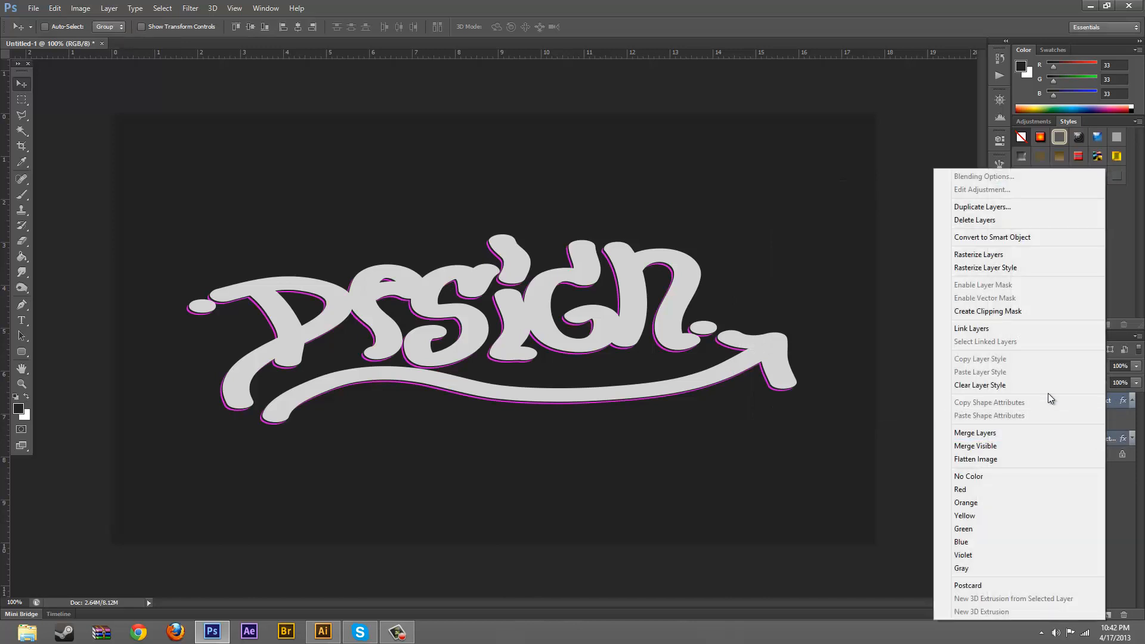
click(1014, 433)
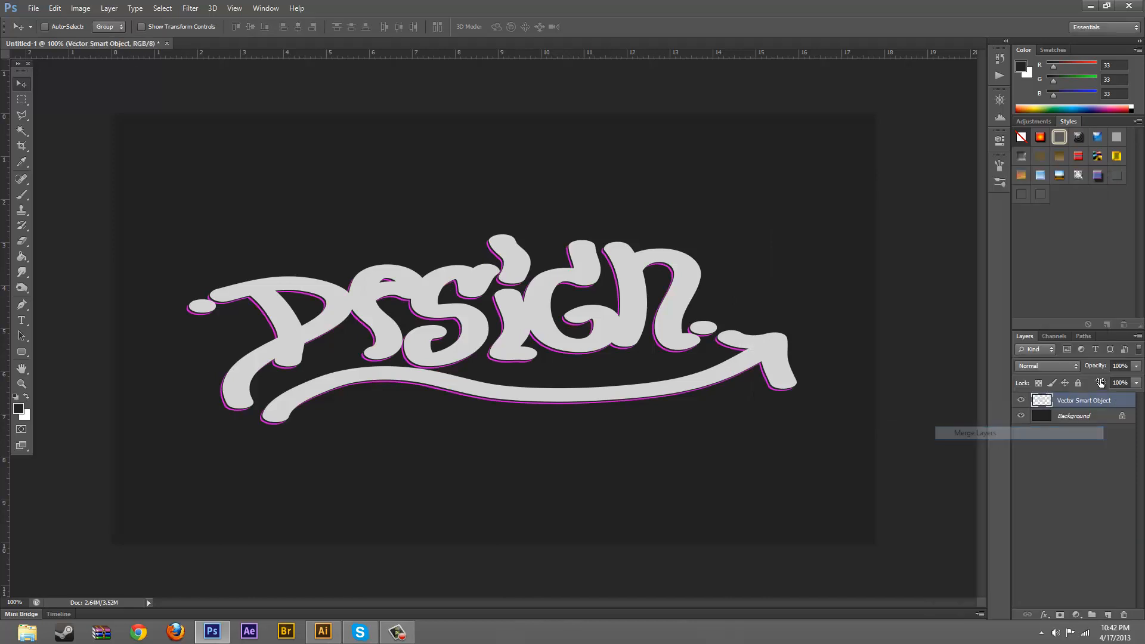
Step: Add a Drop Shadow to the merged lettering with a distance of 0 px and a size of 50 px
double_click(1132, 407)
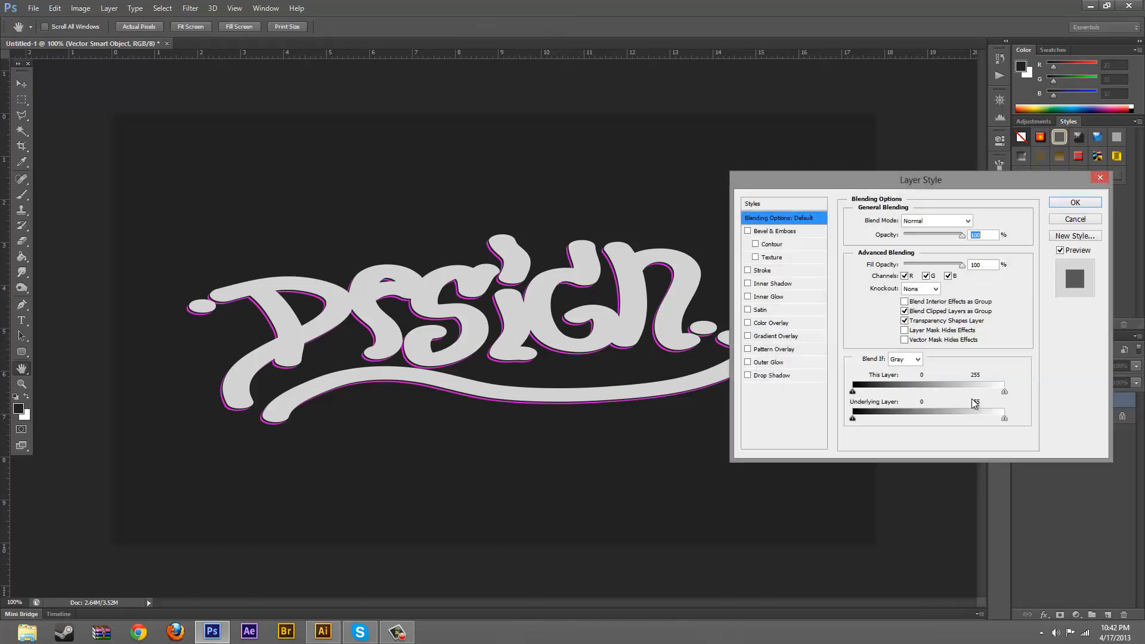
click(748, 375)
click(772, 376)
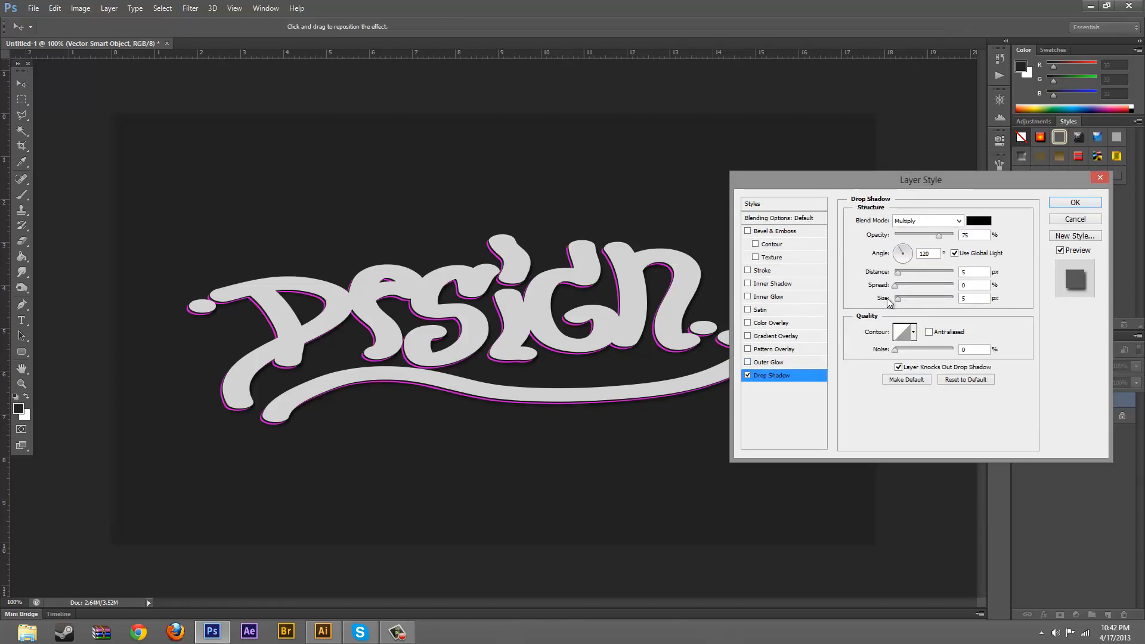
drag(899, 276, 894, 278)
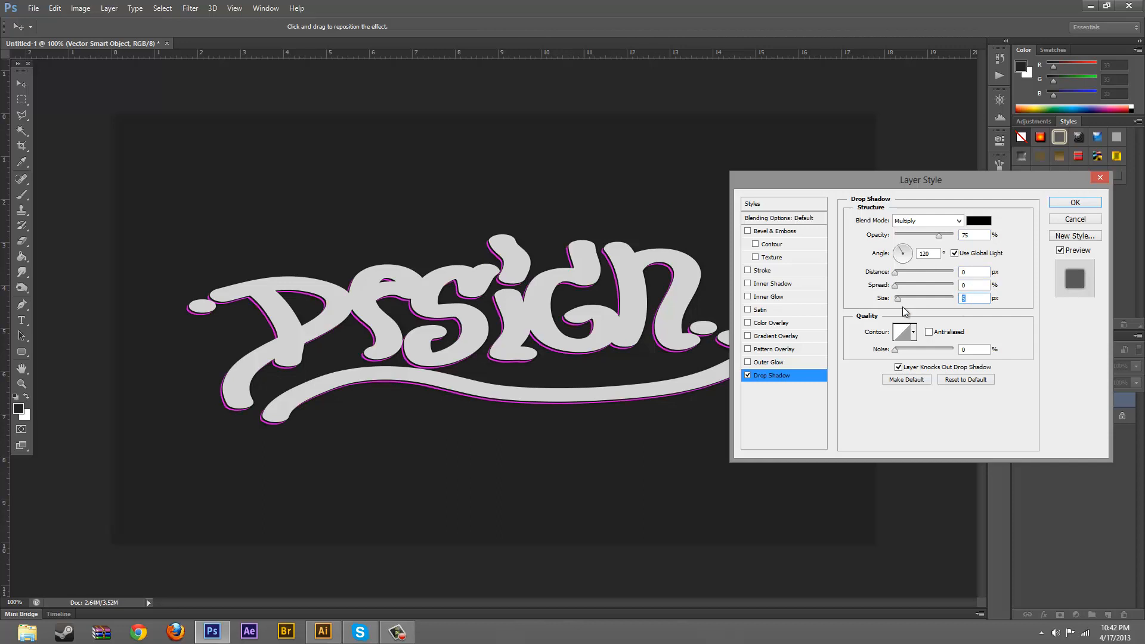
text(10)
key(BackSpace)
key(BackSpace)
text(15)
drag(900, 298, 914, 303)
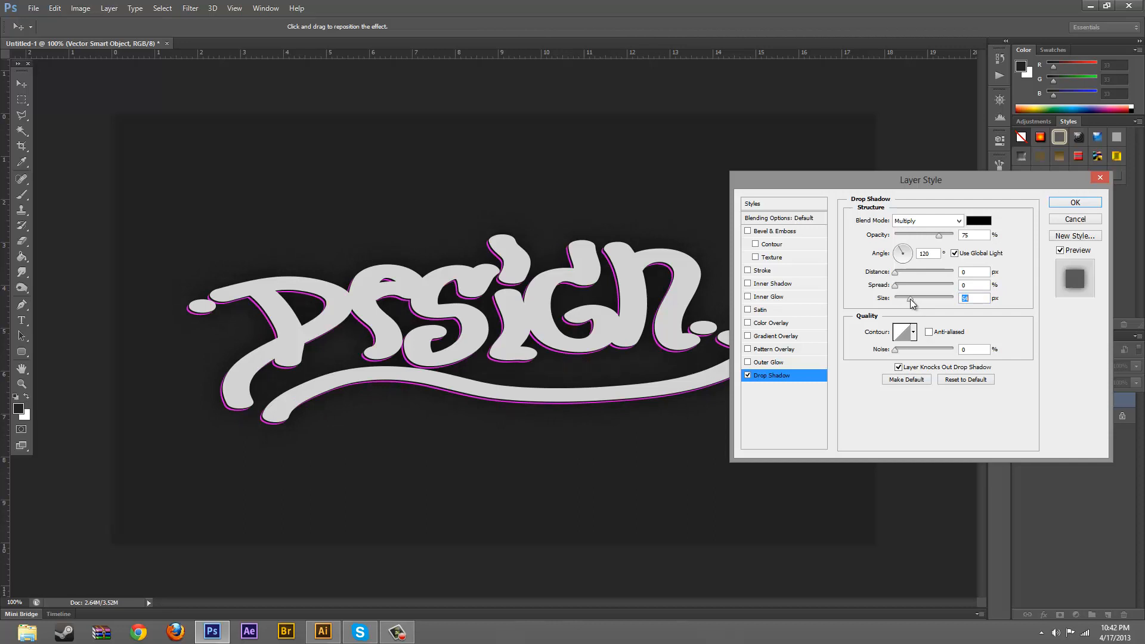
text(50)
click(1073, 204)
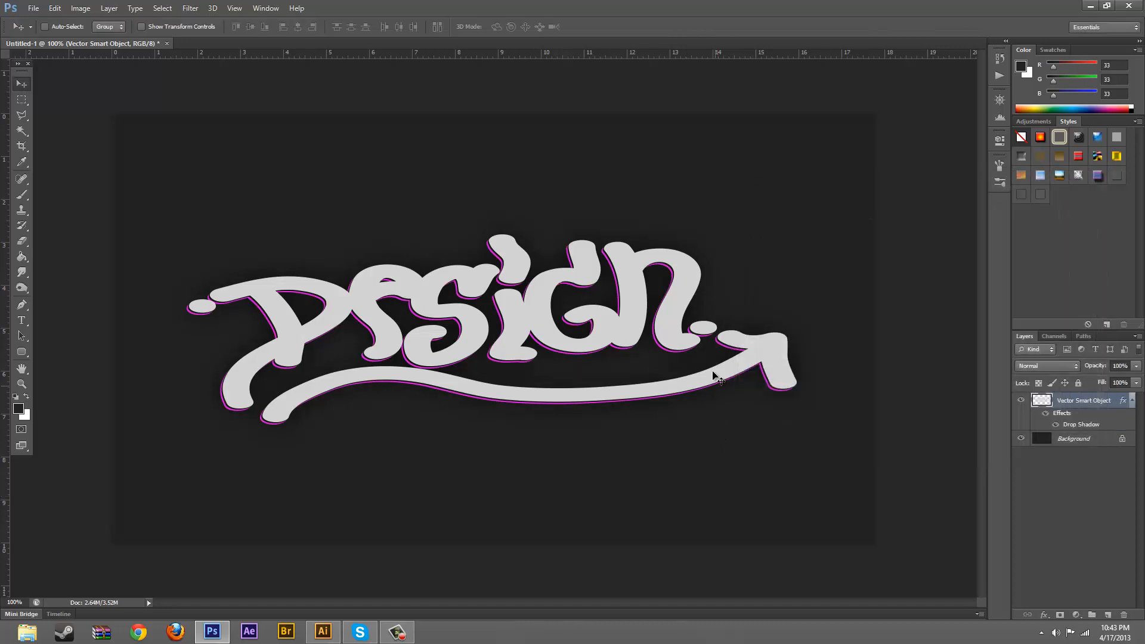
Step: Collapse the lettering layer's effects list and select the Background layer
click(1134, 404)
click(1096, 417)
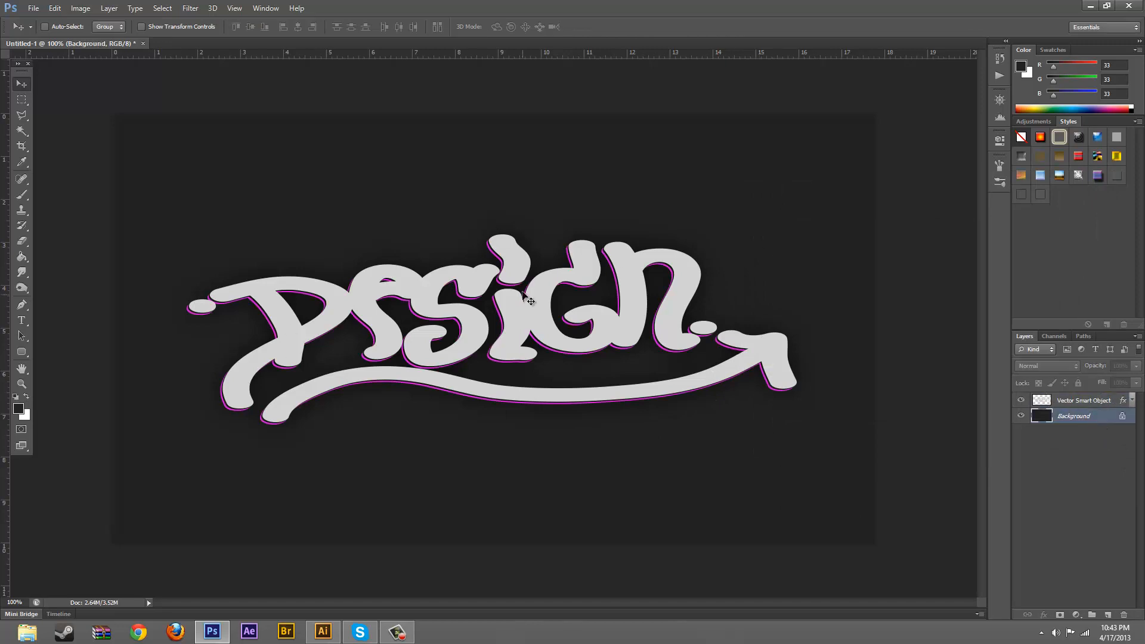